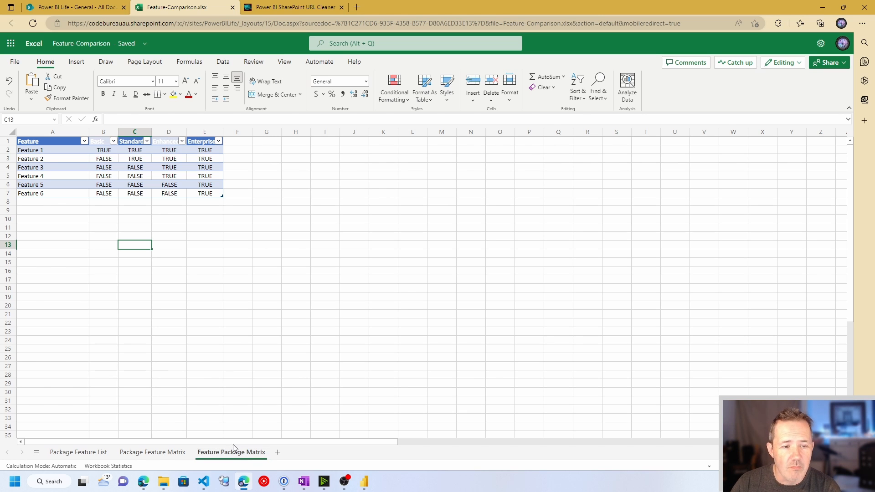
Review the Package Feature Matrix and Package Feature List sheets of the workbook
click(158, 452)
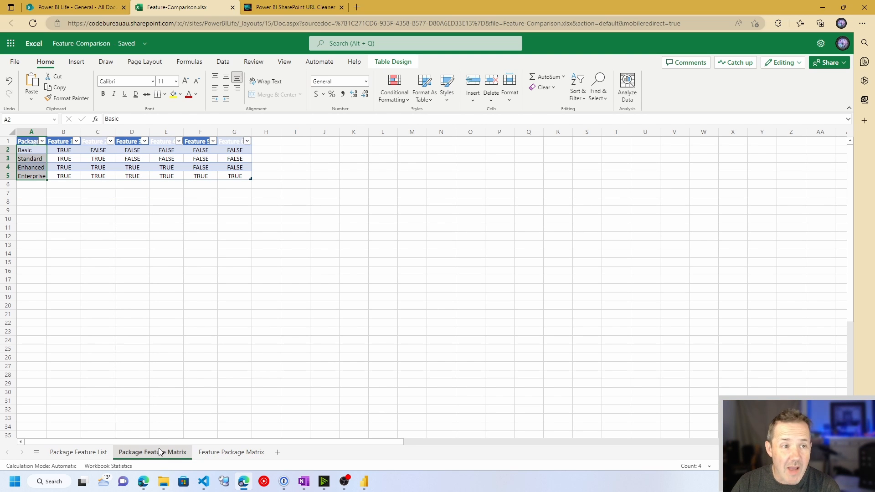
click(84, 452)
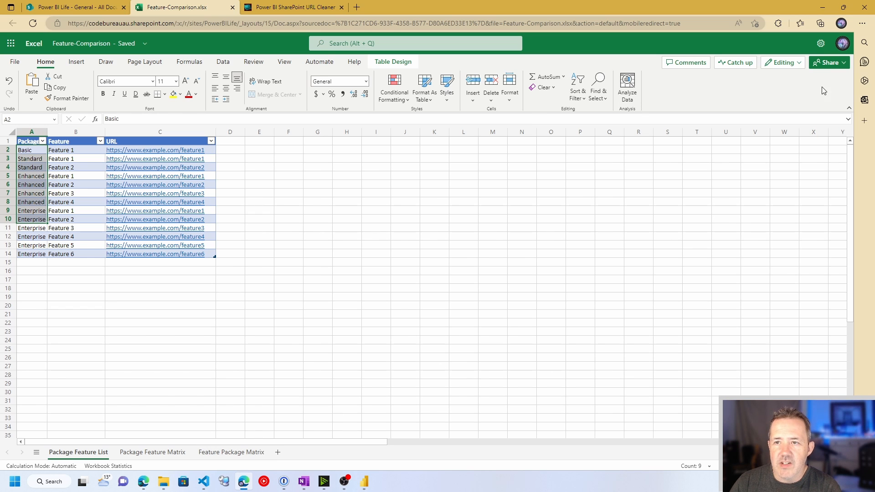
Copy a sharing link to the Feature-Comparison workbook that works for people with existing access
click(829, 62)
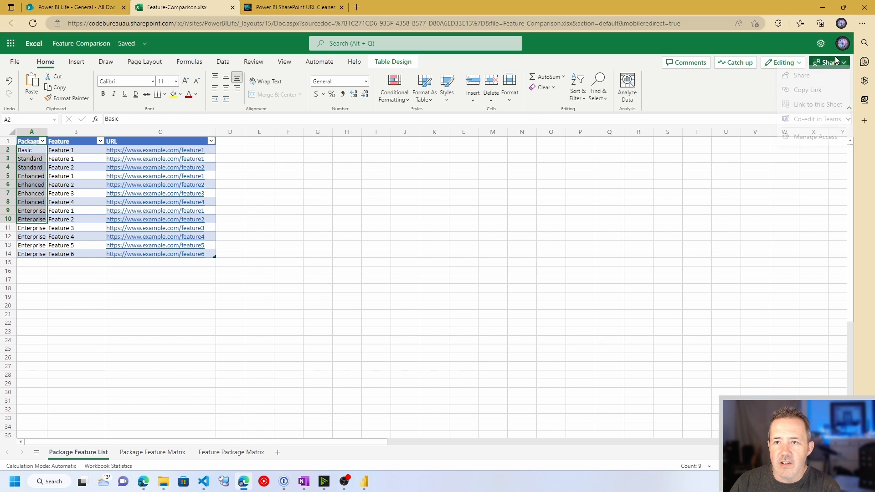
click(805, 93)
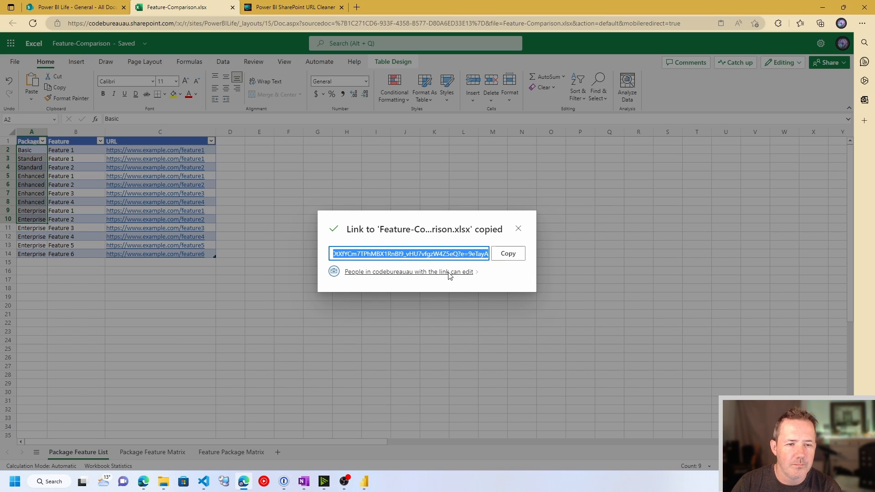
click(516, 254)
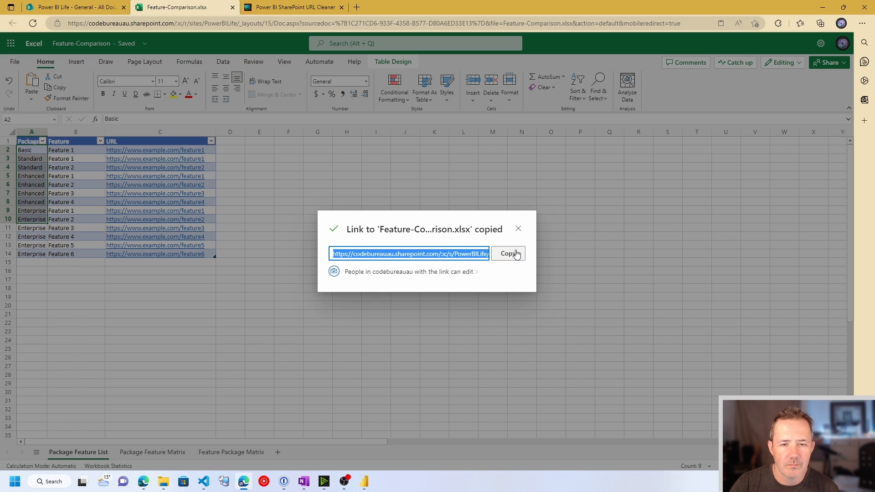
click(450, 272)
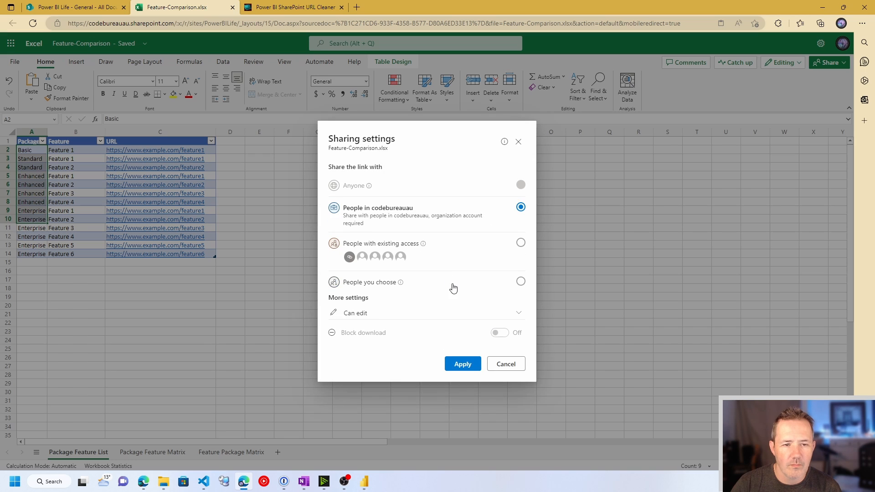
click(385, 245)
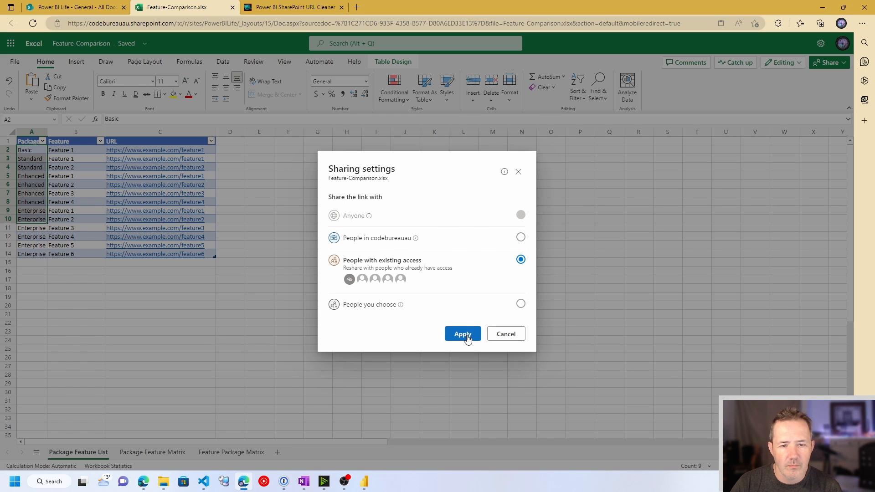
click(467, 335)
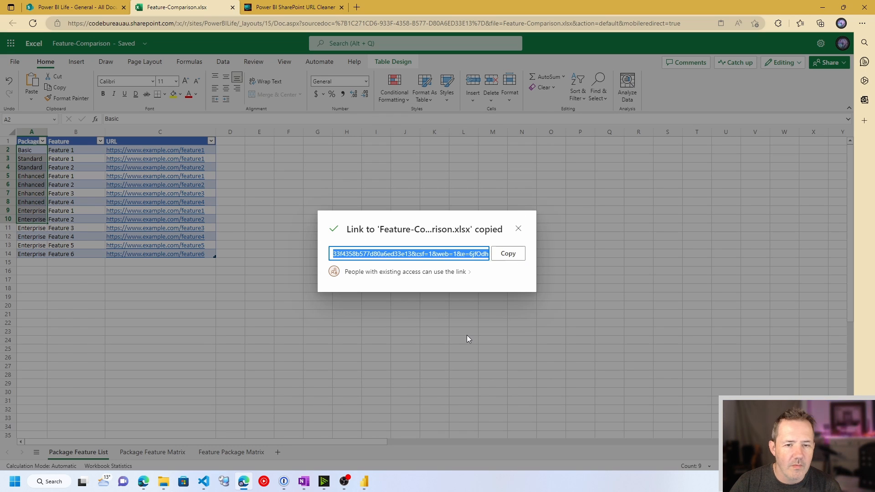
click(505, 254)
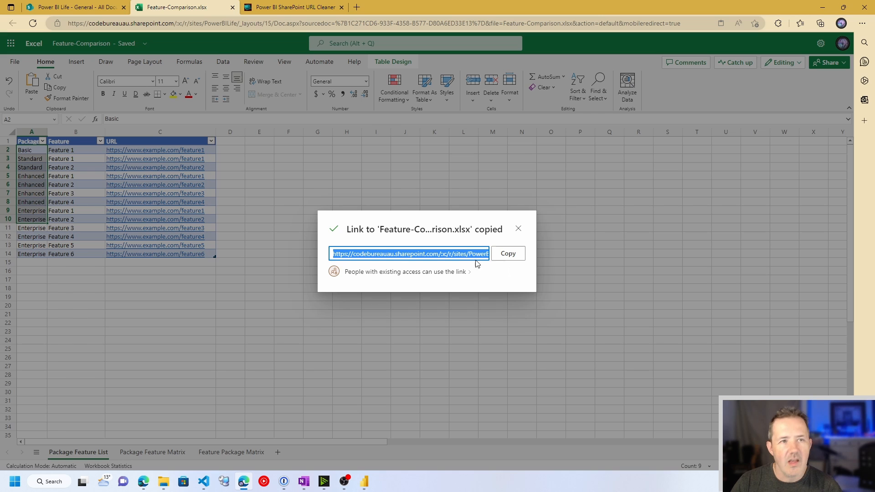
Convert the copied link in the Power BI SharePoint URL Cleaner page and copy the resulting data source URL
click(302, 7)
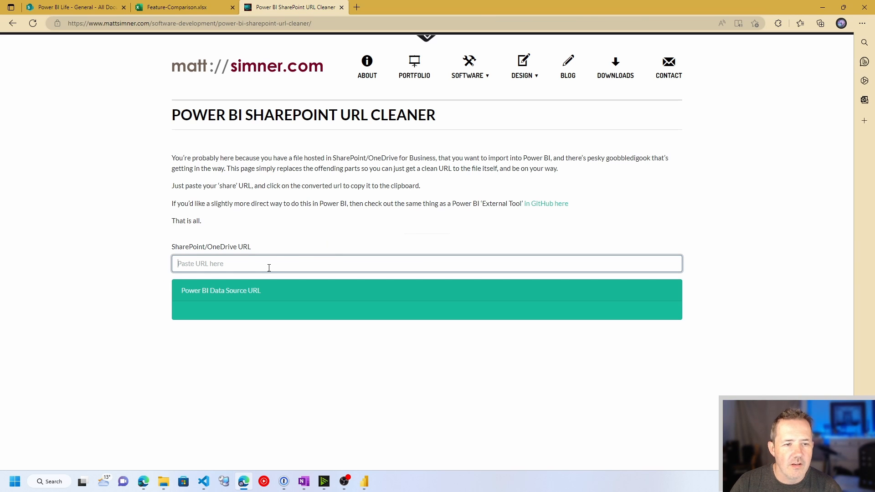
key(ctrl+v)
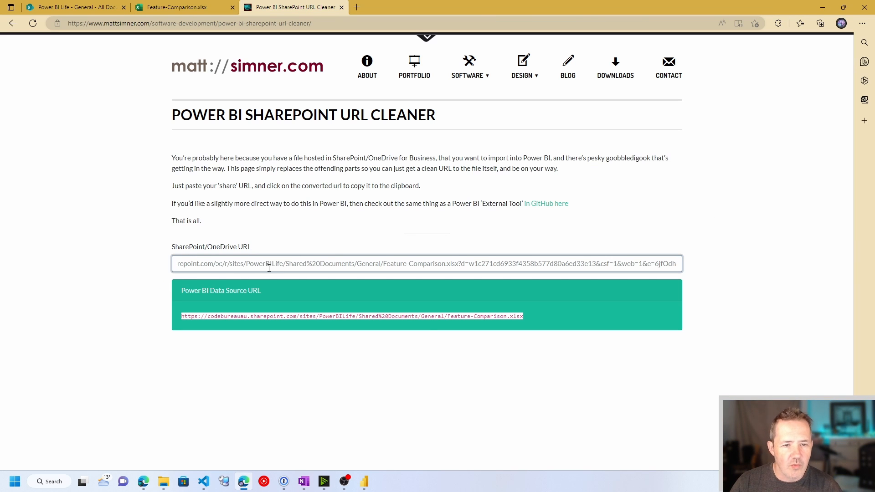
click(408, 316)
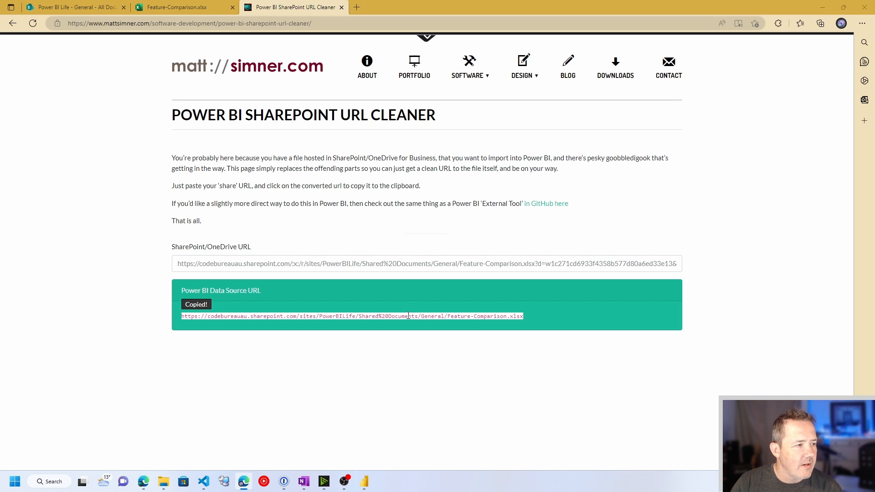
Switch to Power BI Desktop and connect the web data source to the cleaned Feature-Comparison.xlsx URL
key(alt+Tab)
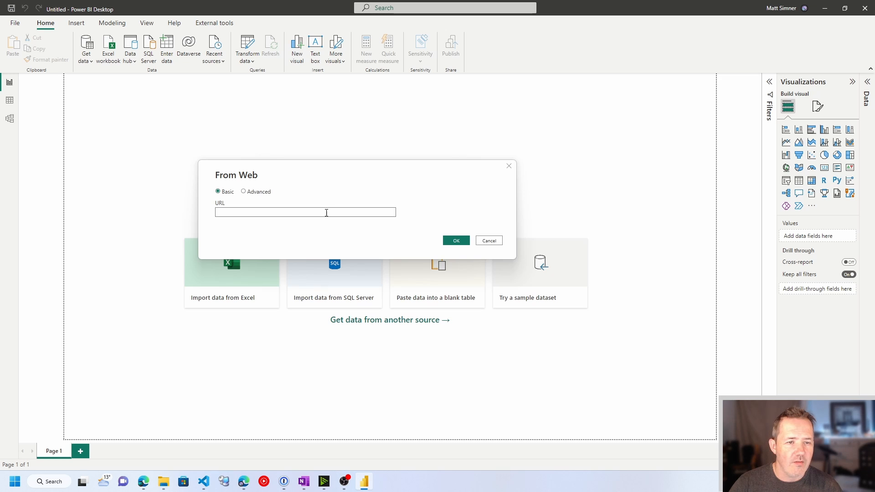
key(ctrl+v)
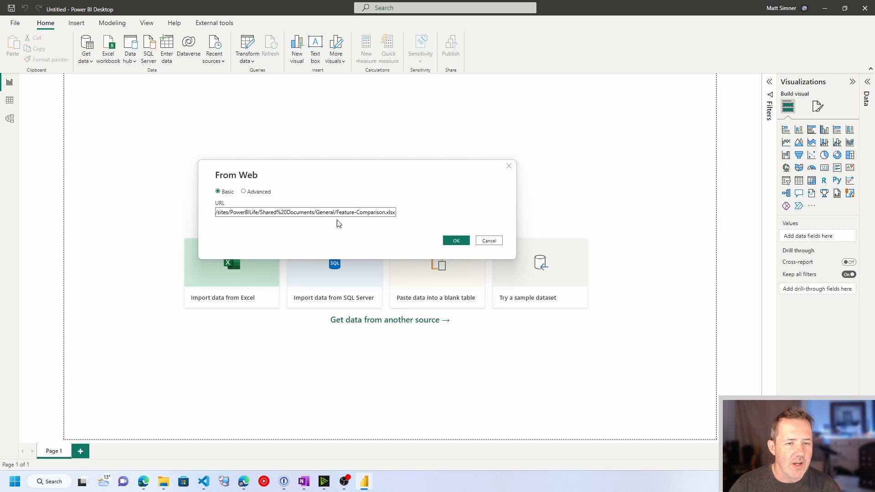
click(457, 241)
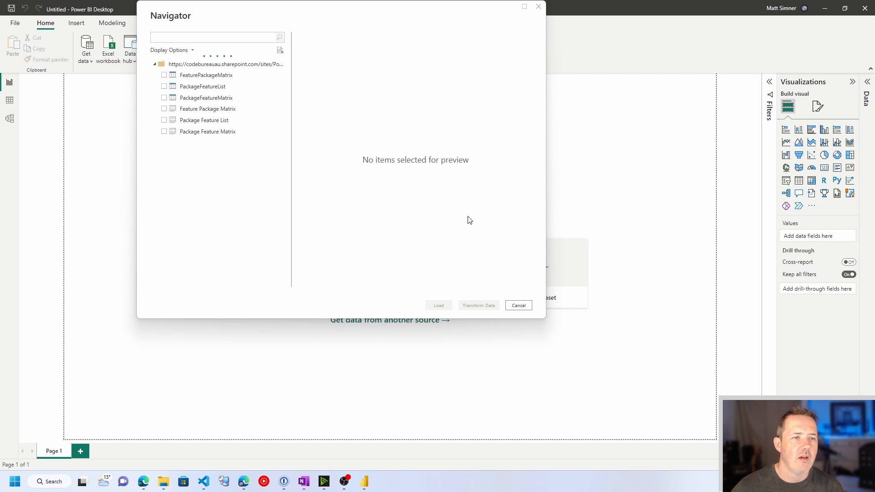
Select and preview the FeaturePackageMatrix, PackageFeatureList and PackageFeatureMatrix tables, and load them into the report
drag(164, 76, 165, 80)
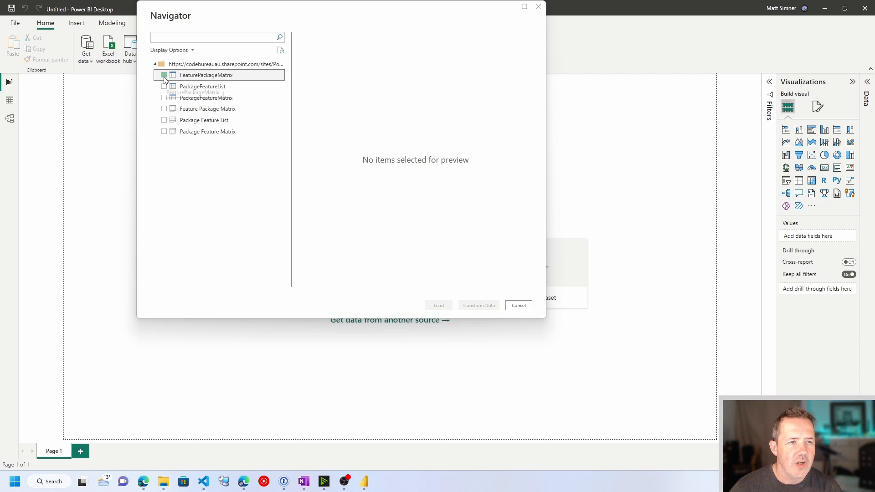
click(164, 86)
click(165, 98)
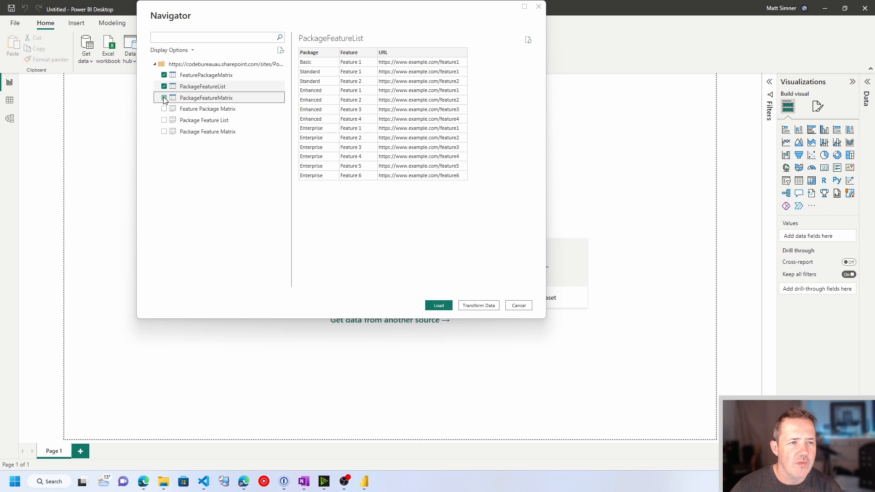
click(214, 78)
click(208, 91)
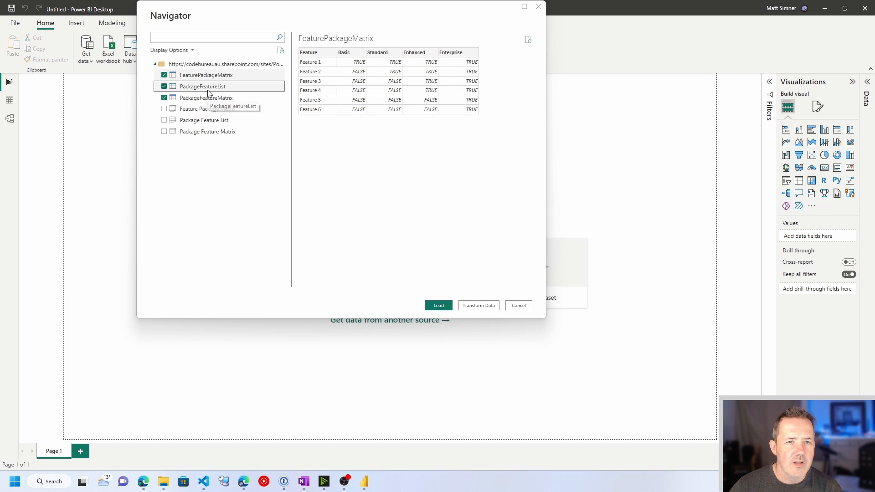
click(207, 98)
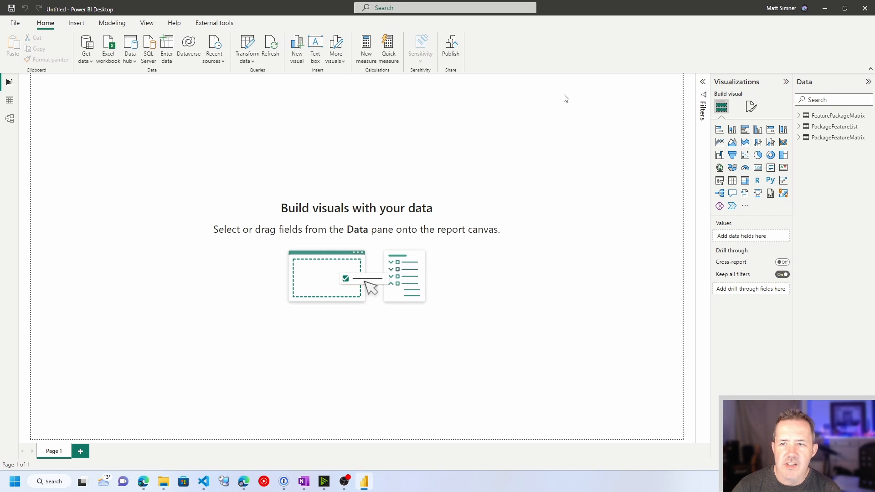
Examine the rows of the PackageFeatureList table in the data view and return to the report view
click(831, 127)
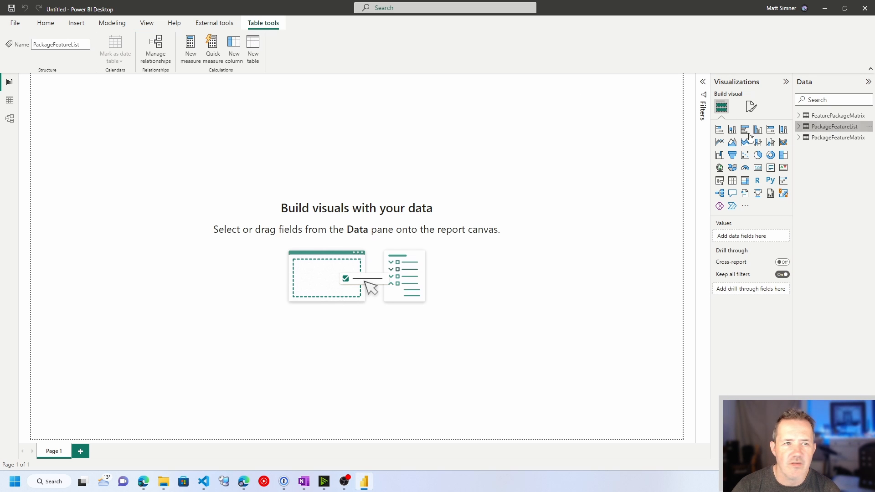
click(16, 107)
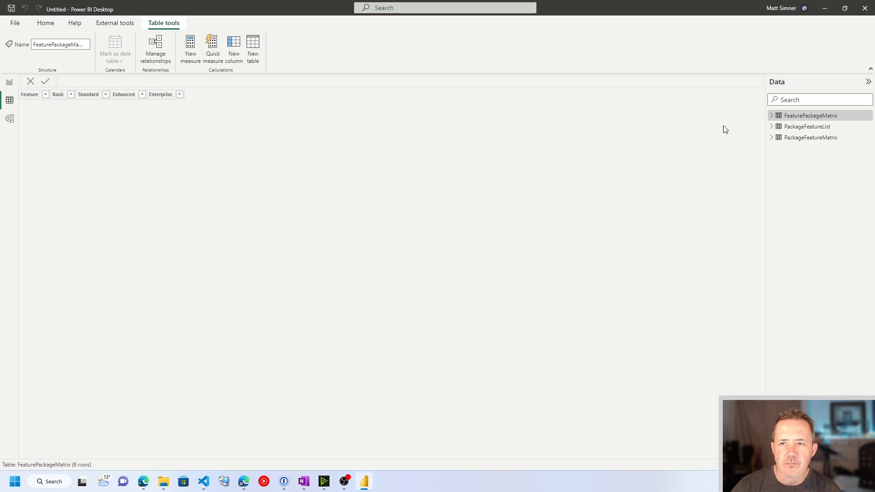
click(811, 131)
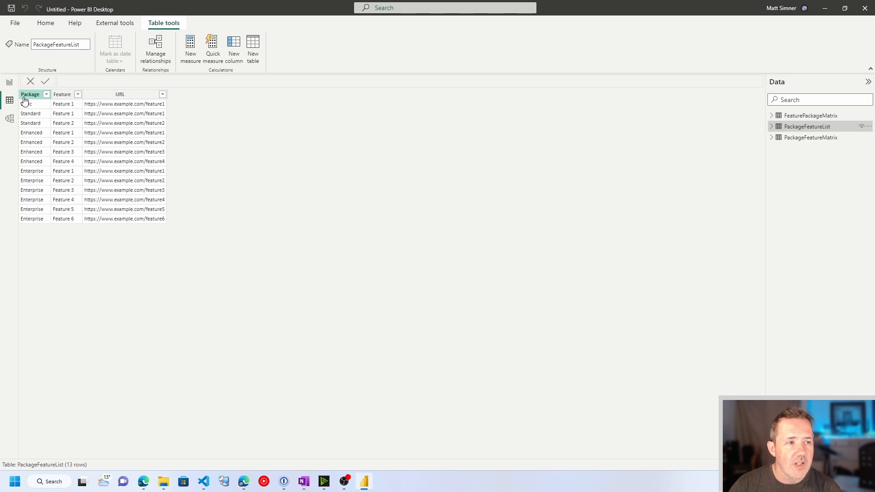
click(13, 85)
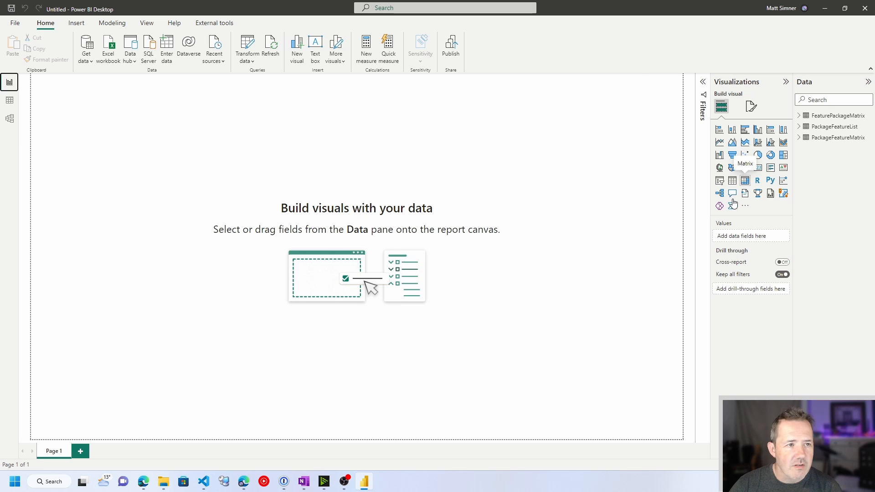
Add an enlarged matrix visual from PackageFeatureList with Feature as rows, Package as columns and Feature as values
click(744, 181)
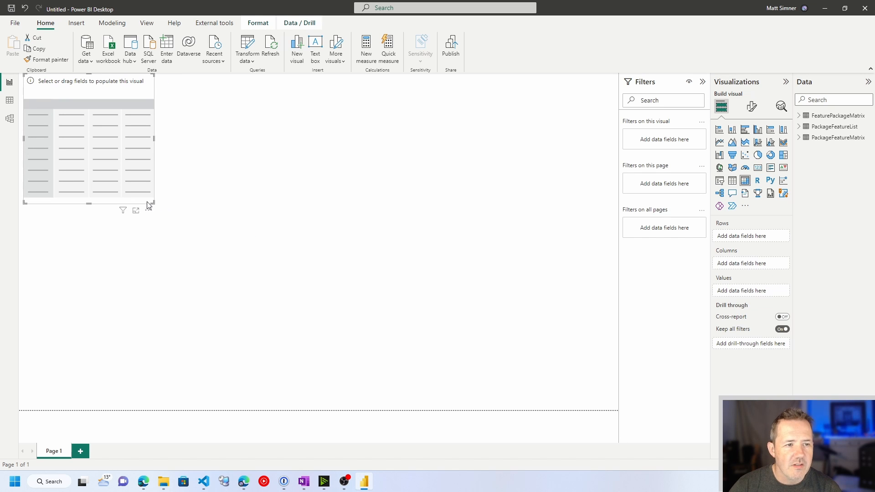
drag(151, 202, 192, 210)
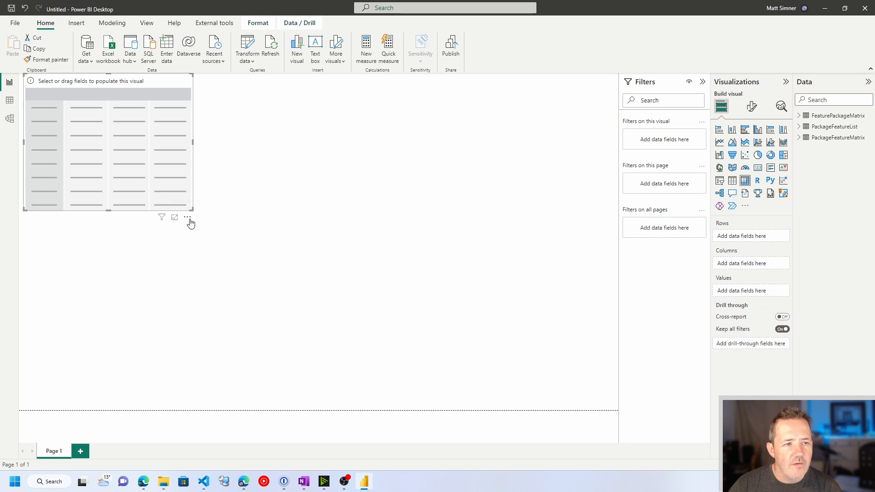
click(798, 127)
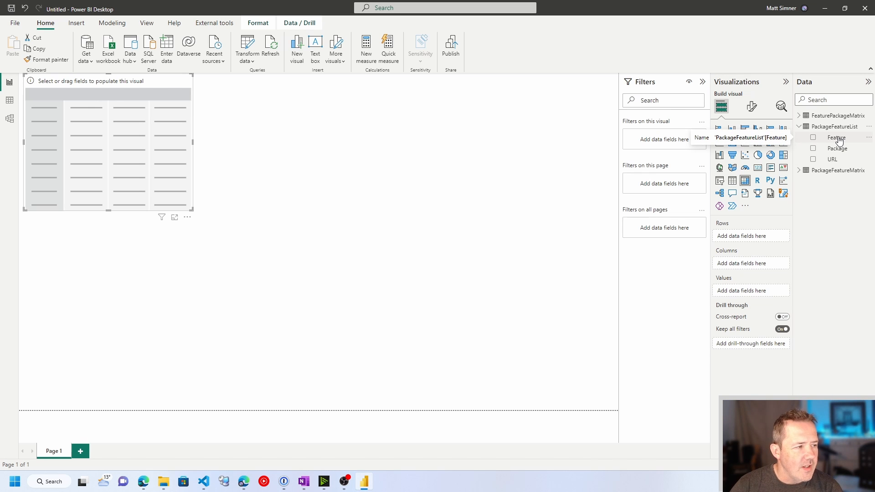
drag(839, 140, 744, 241)
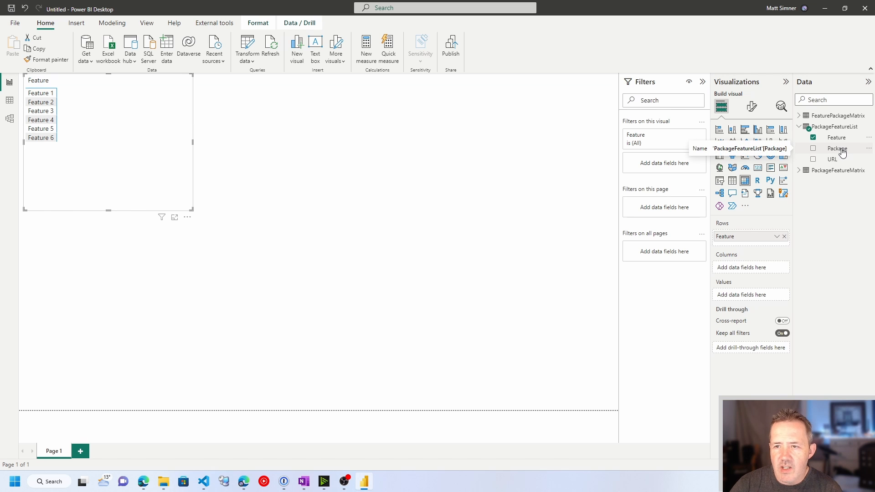
drag(842, 154, 752, 272)
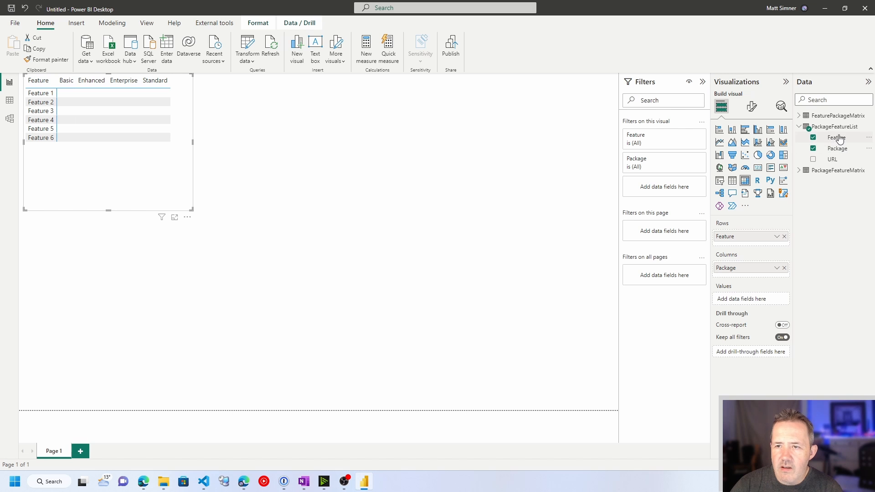
drag(840, 139, 745, 299)
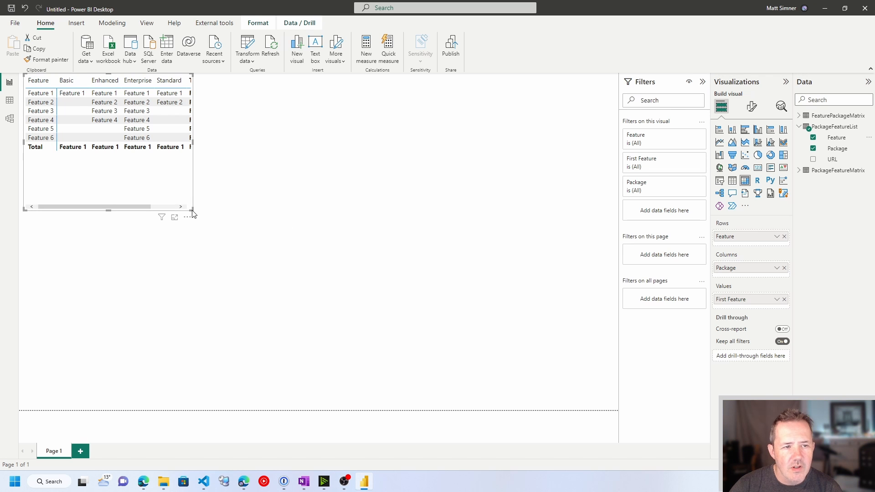
drag(191, 212, 254, 205)
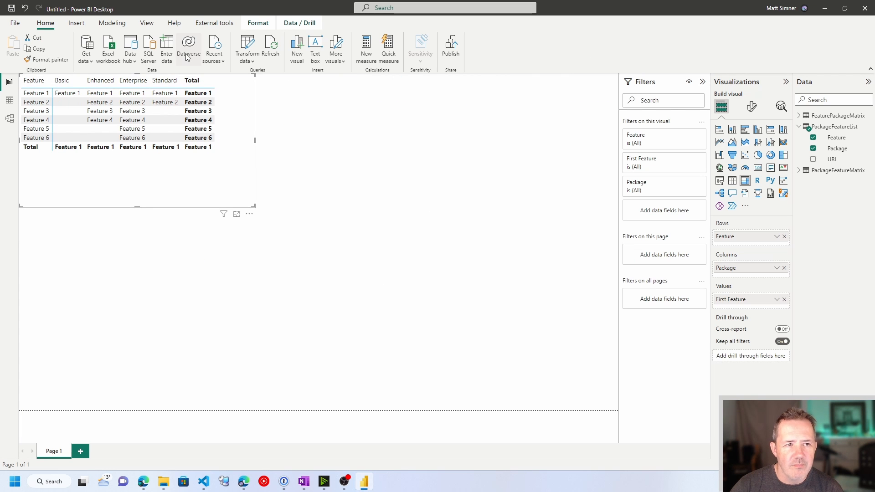
Turn off the column subtotals and row subtotals of the matrix
click(752, 106)
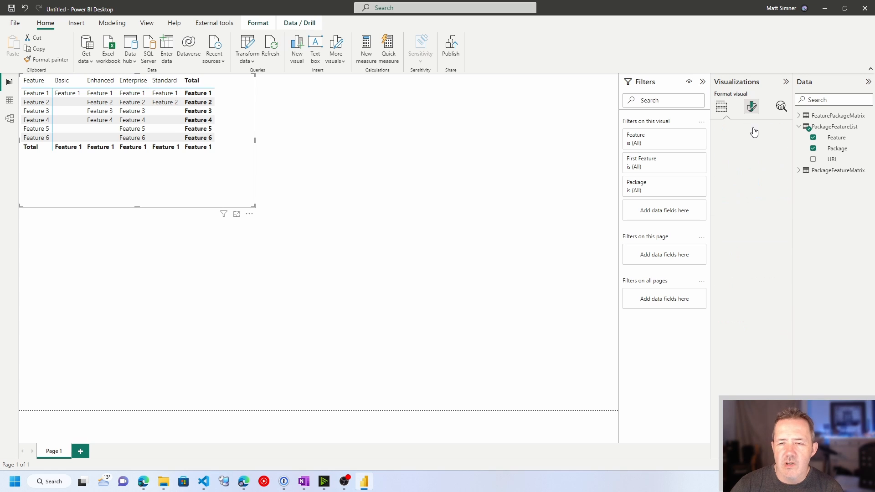
click(779, 265)
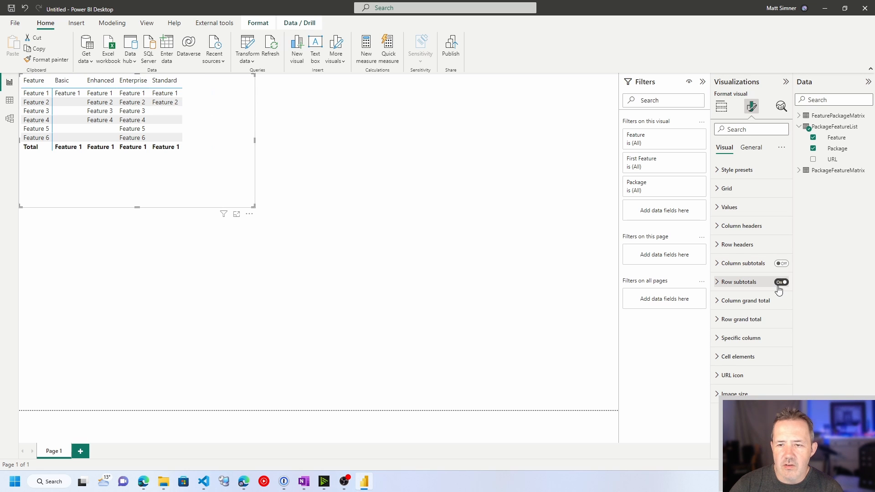
click(779, 282)
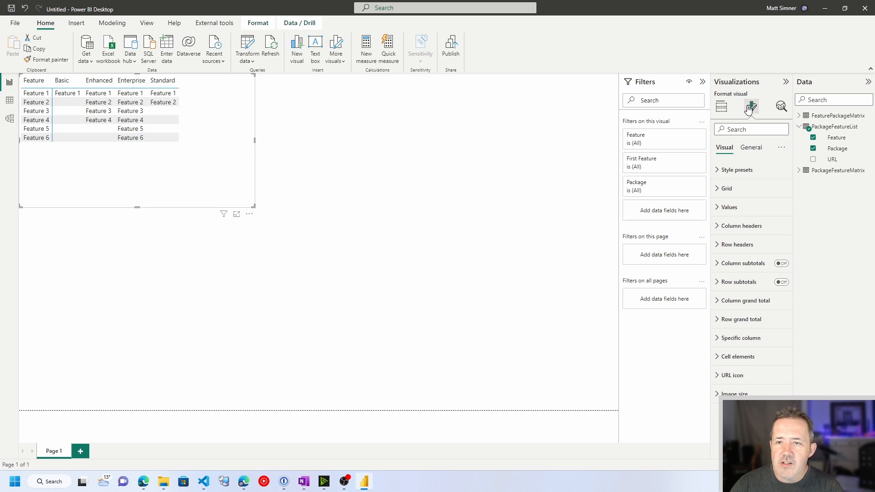
Enable the matrix's cell element icons with the Icon only layout and the red cross, exclamation mark and green check mark style
click(745, 128)
text(icons)
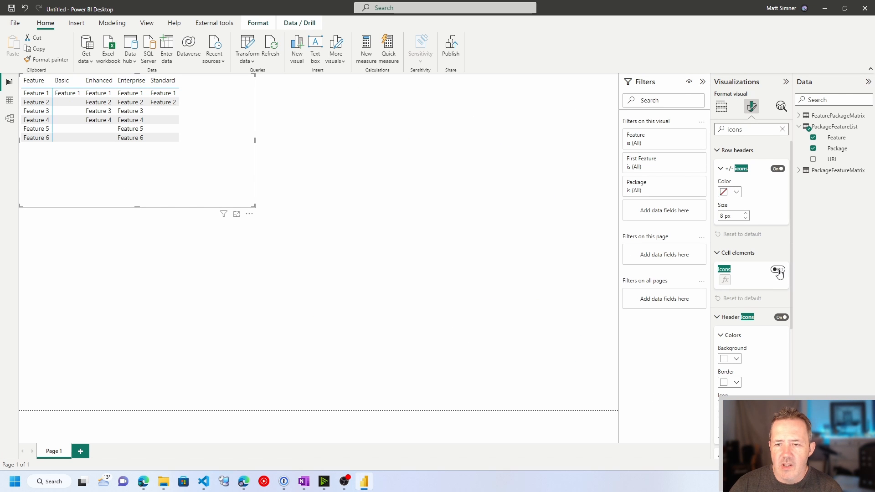
click(724, 280)
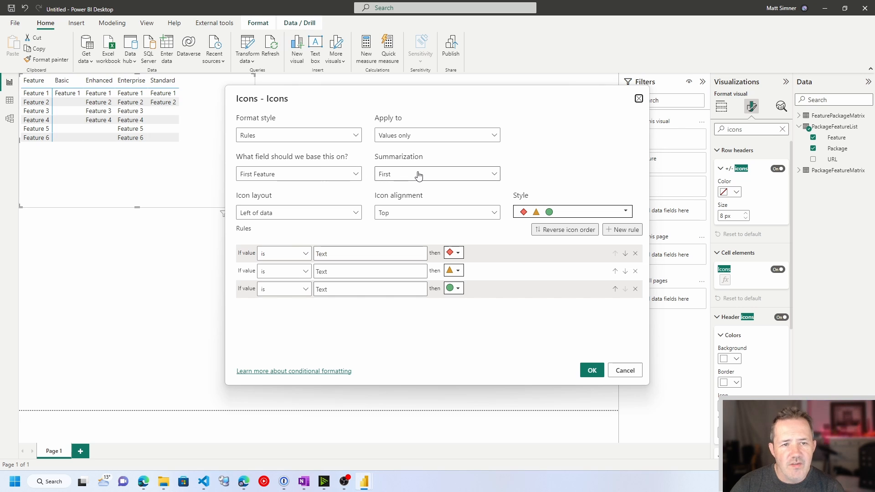
click(313, 218)
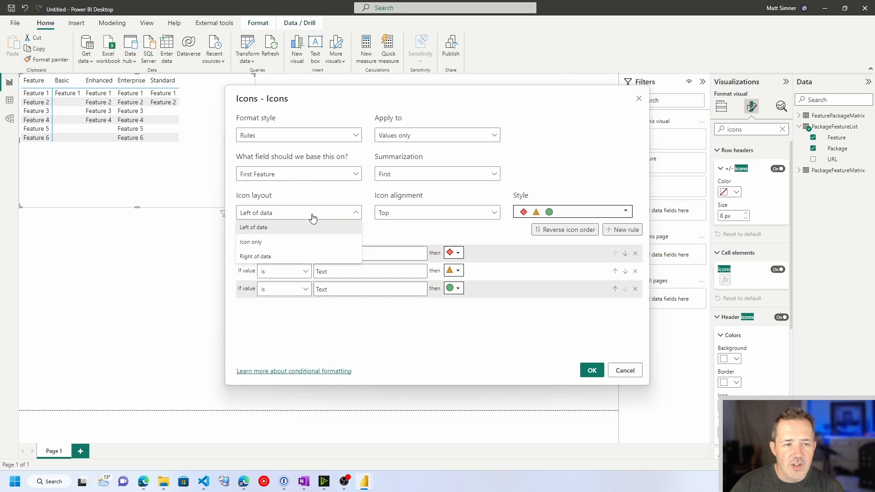
click(283, 243)
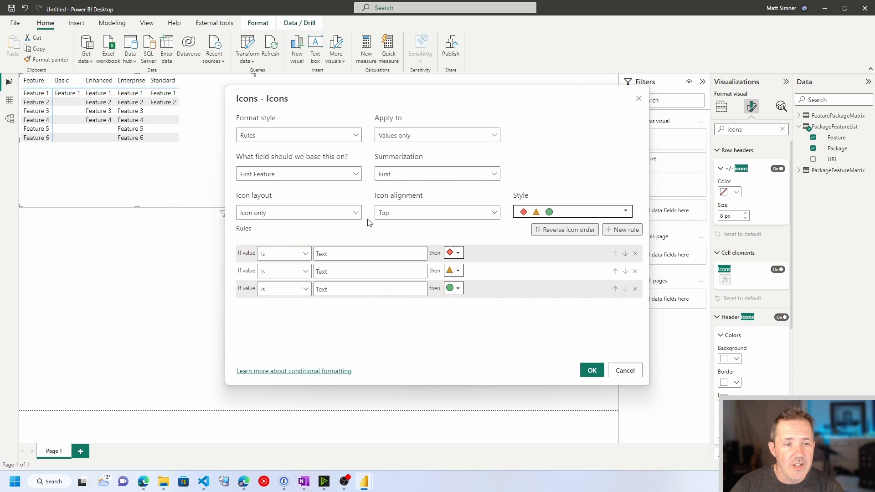
click(536, 215)
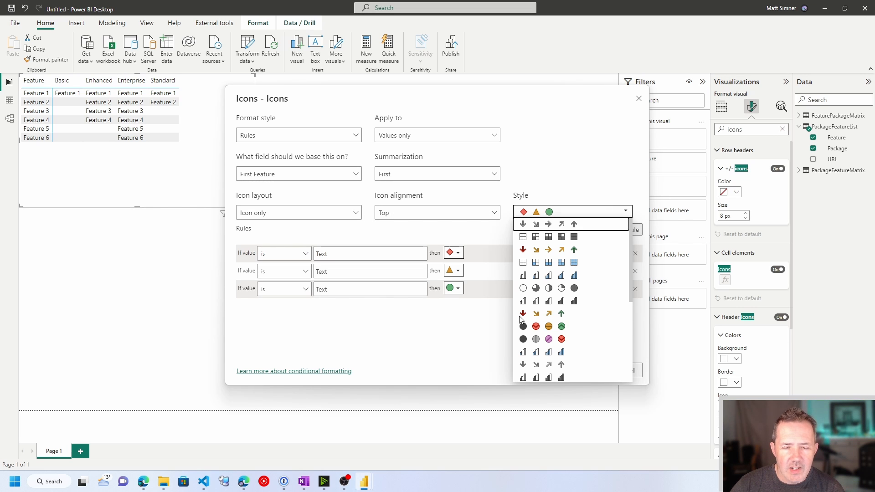
scroll(557, 318, down, 3)
scroll(557, 319, down, 2)
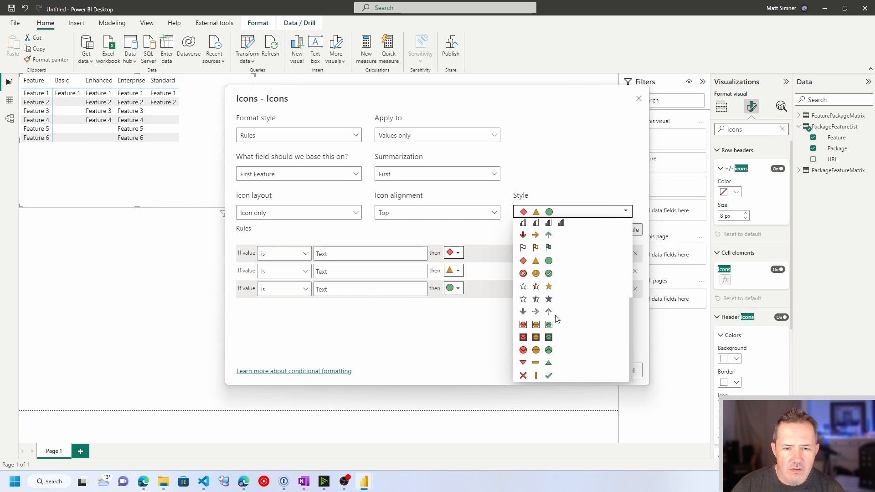
click(548, 376)
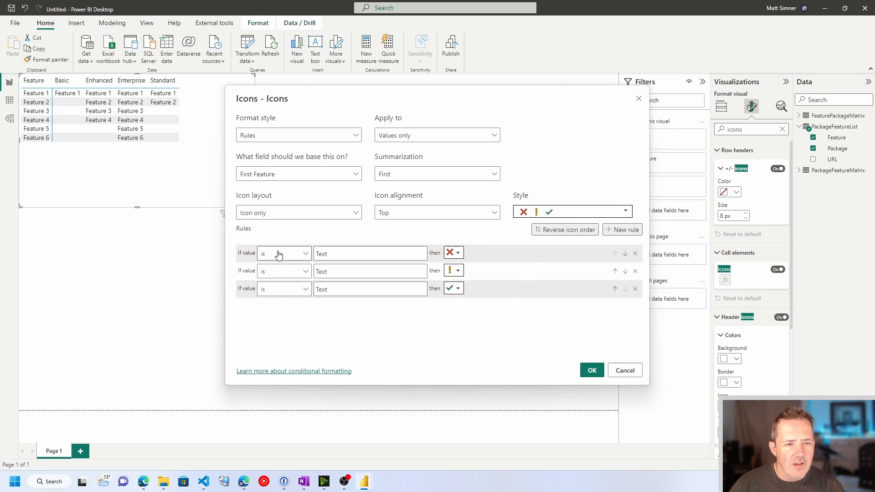
Set the first icon rule to show a green check mark when the value is not blank
click(306, 254)
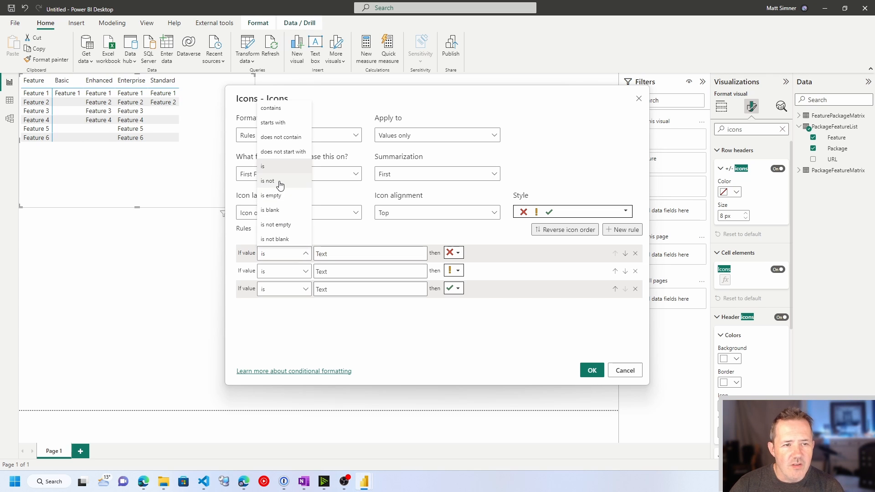
click(276, 239)
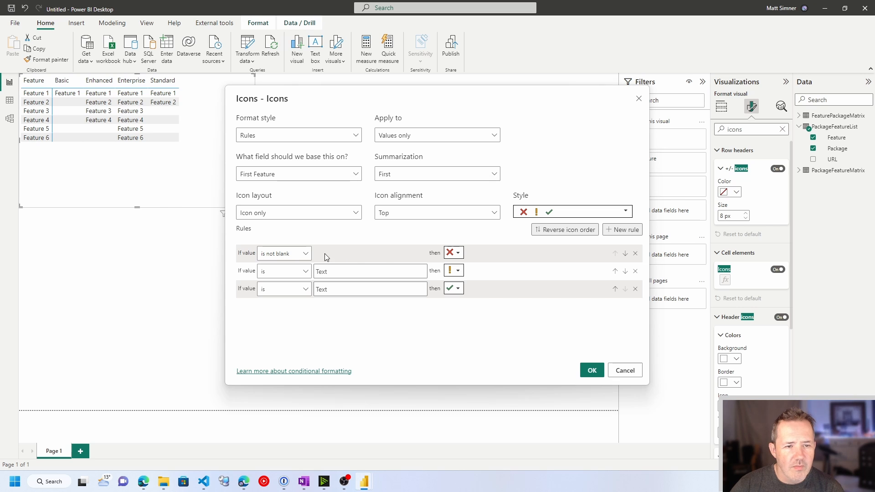
click(454, 253)
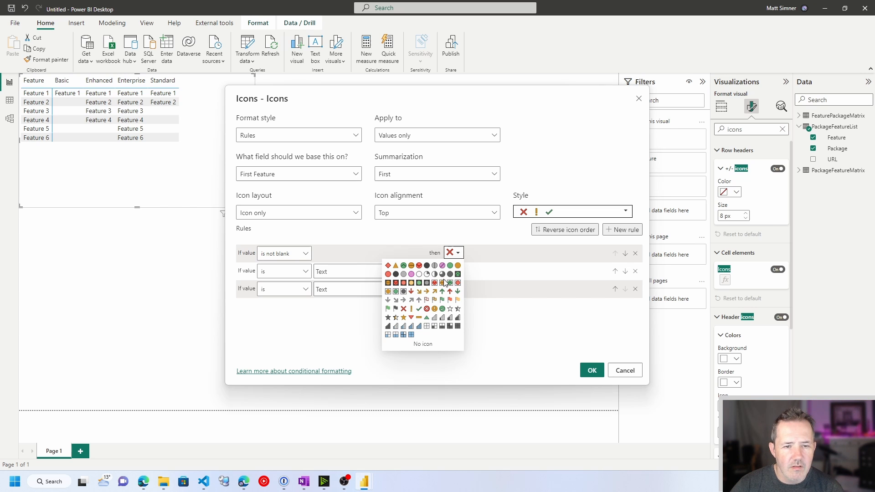
click(420, 310)
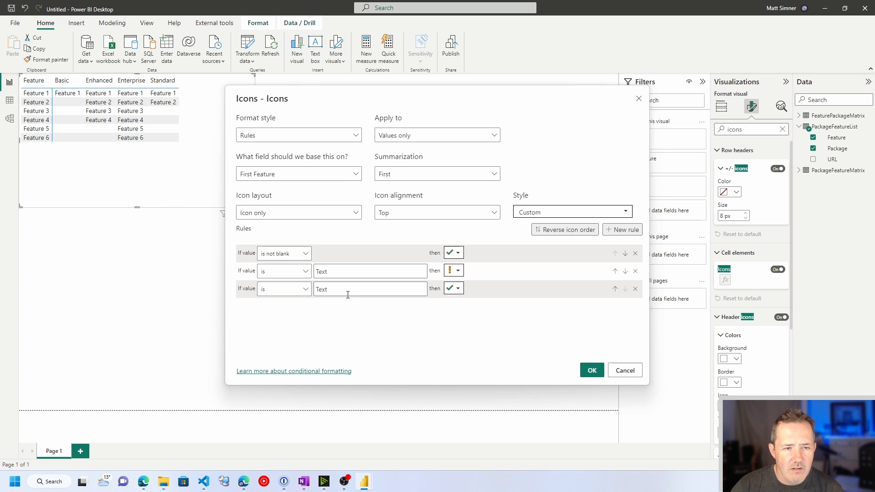
Set the second icon rule to show a red cross when the value is blank, delete the third rule and apply the formatting
click(307, 273)
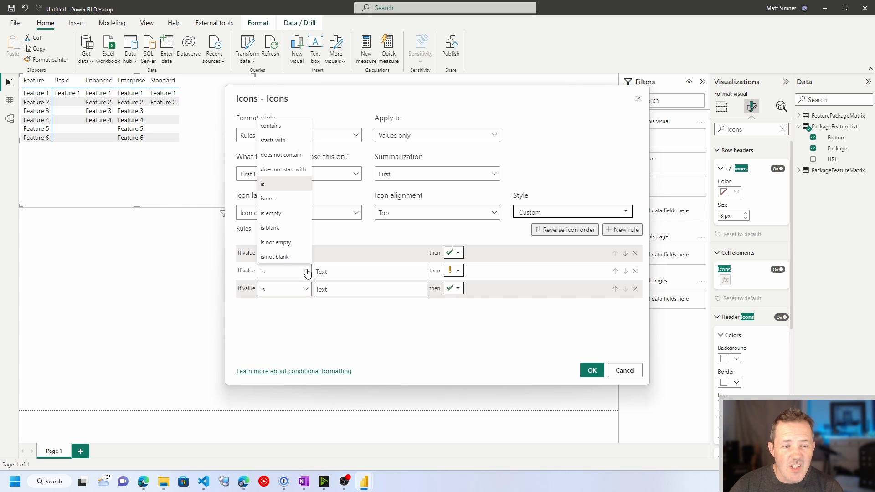
click(276, 231)
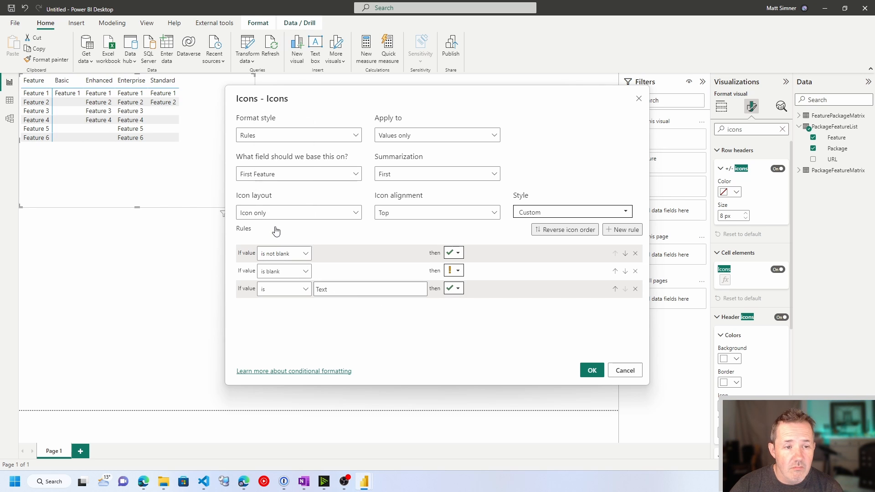
click(458, 272)
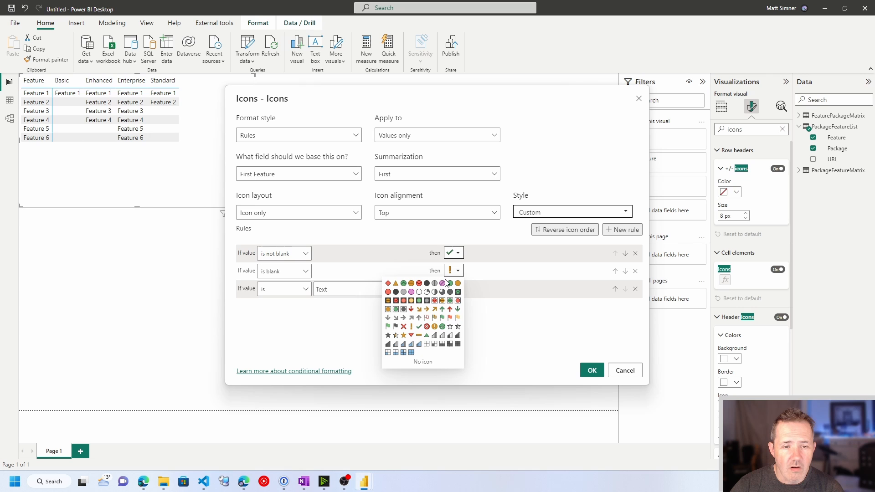
click(404, 327)
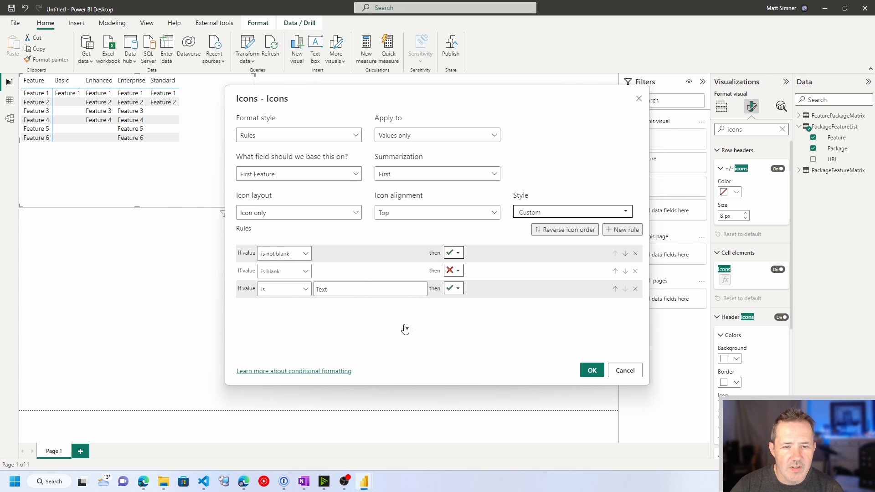
click(635, 290)
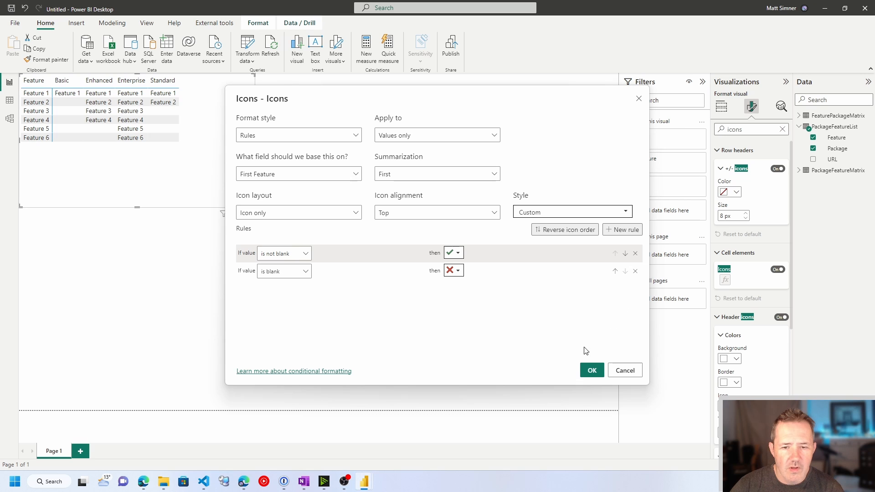
click(593, 370)
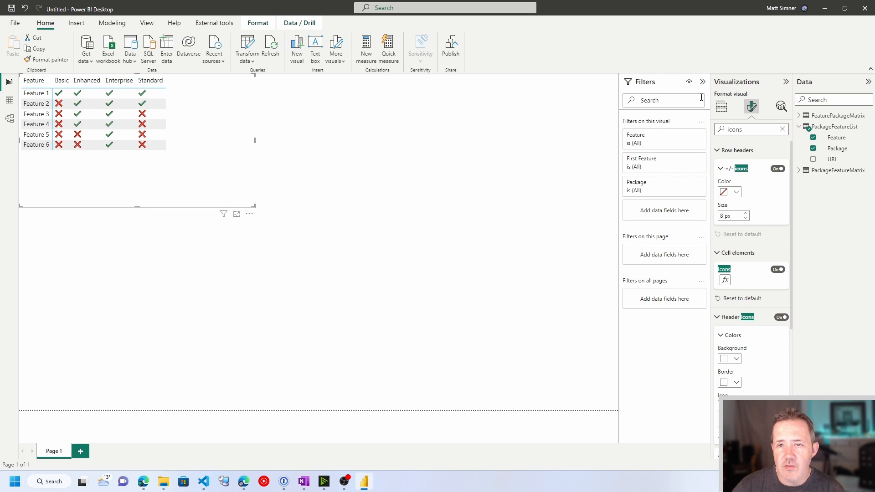
Add a separate slicer on the Package field of PackageFeatureList and place it beside the matrix
click(721, 107)
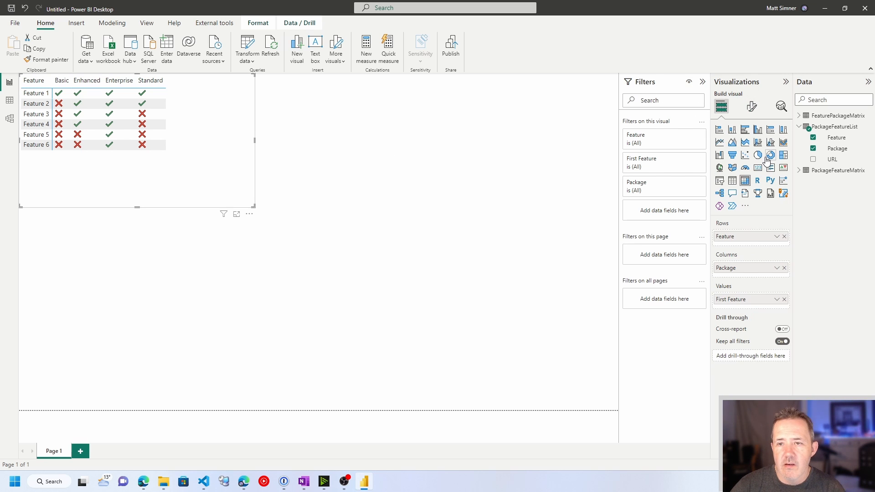
click(719, 180)
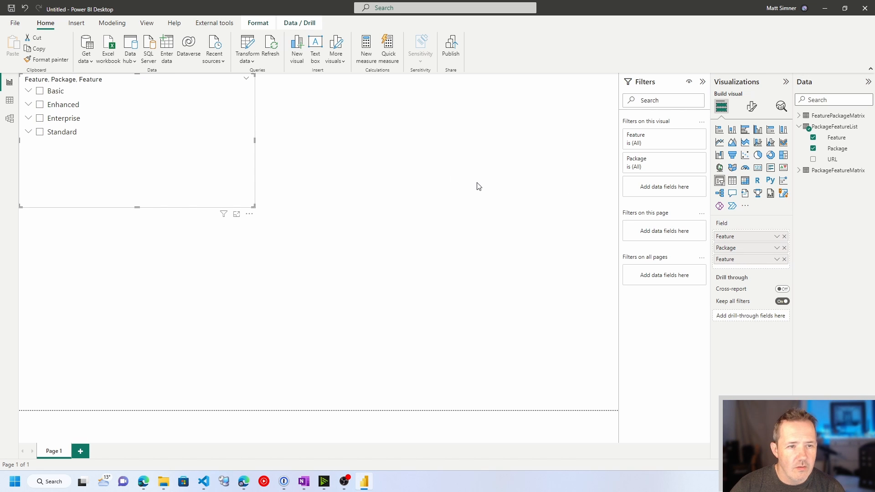
key(ctrl+z)
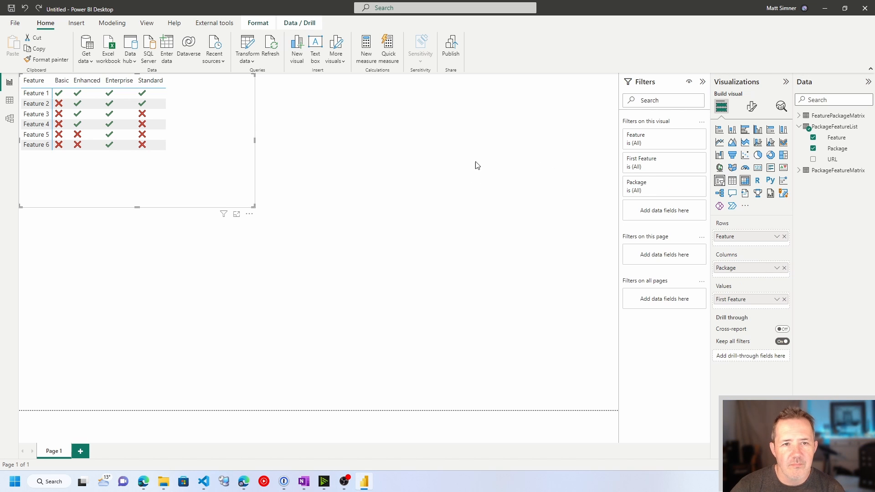
click(474, 165)
click(719, 180)
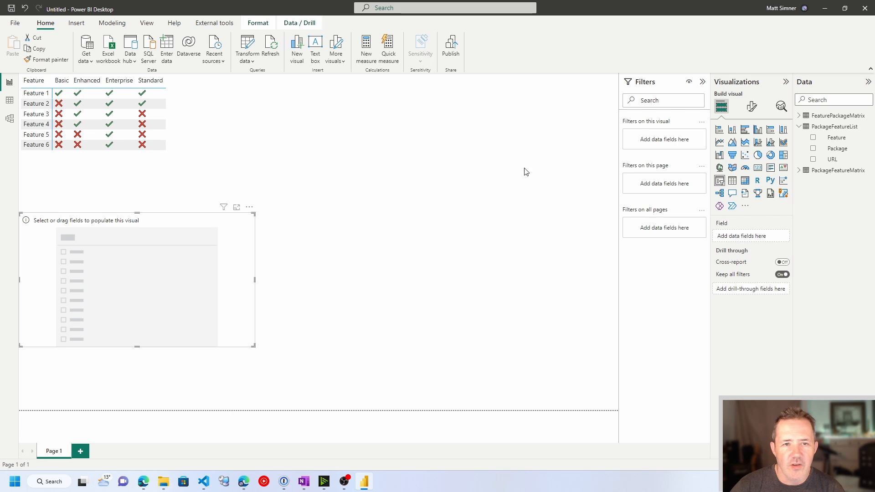
click(291, 224)
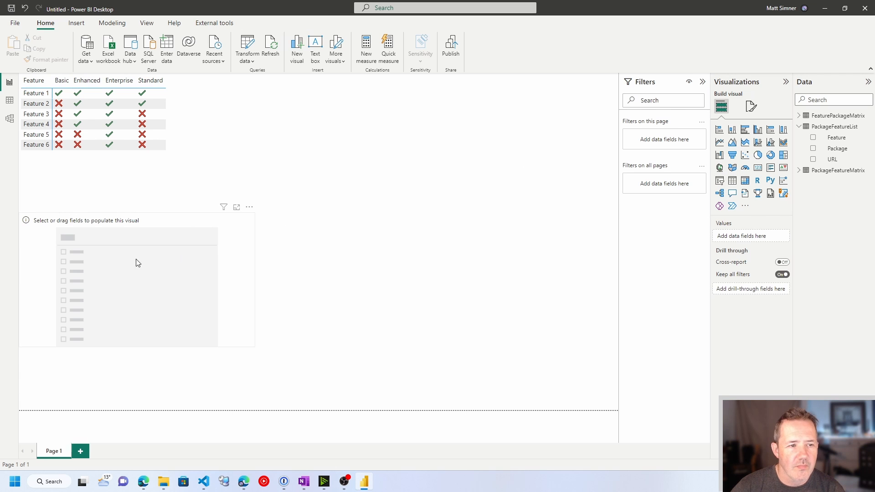
drag(136, 257, 398, 125)
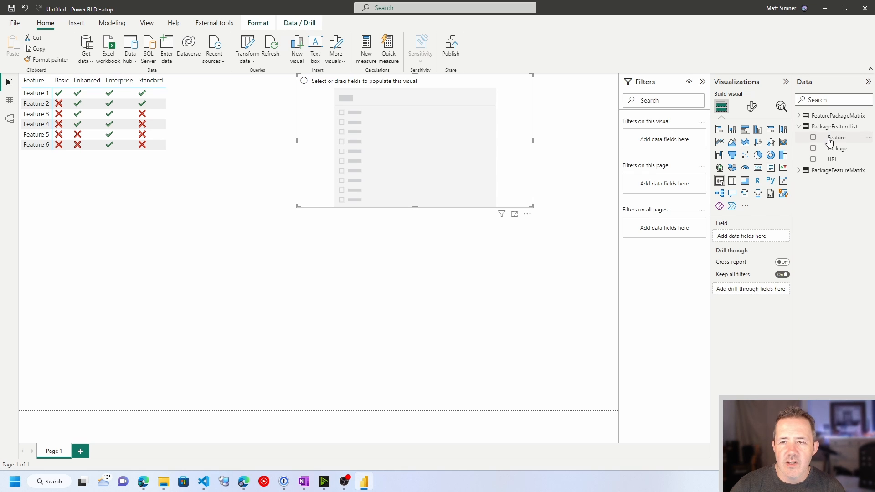
drag(837, 152, 425, 131)
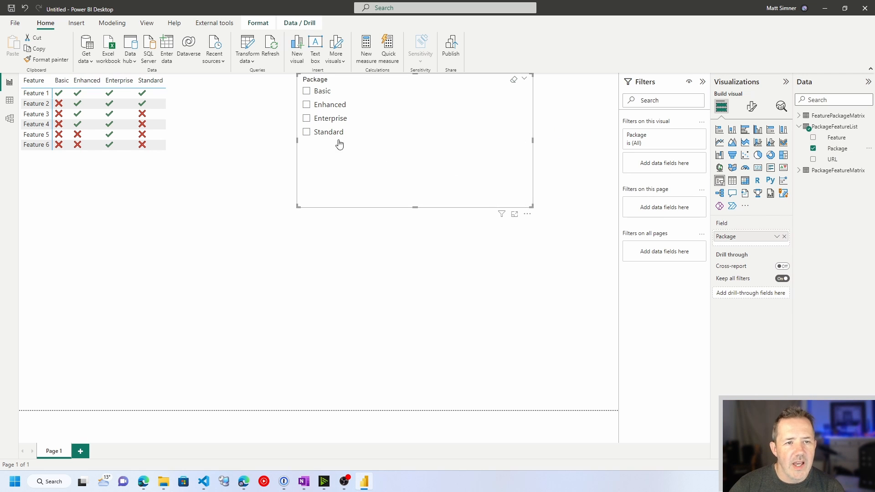
Test the slicer by filtering the matrix to combinations of Basic, Enhanced and Enterprise, and clear all selections
click(306, 93)
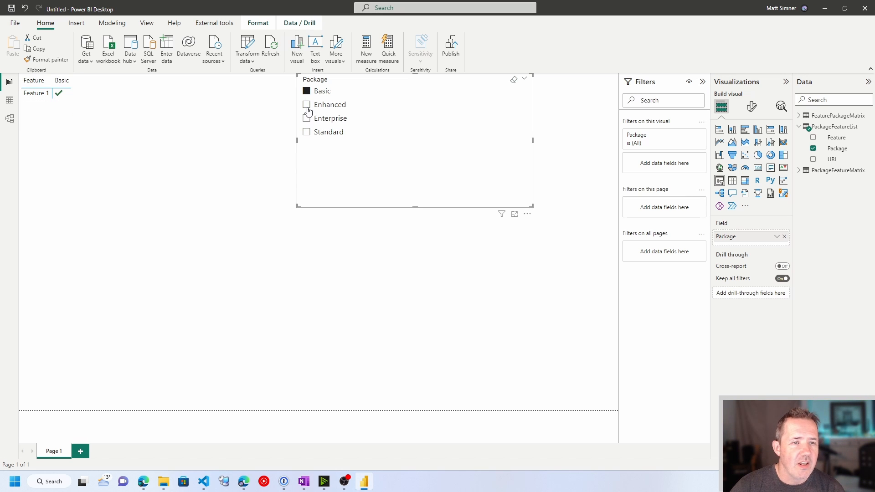
click(307, 119)
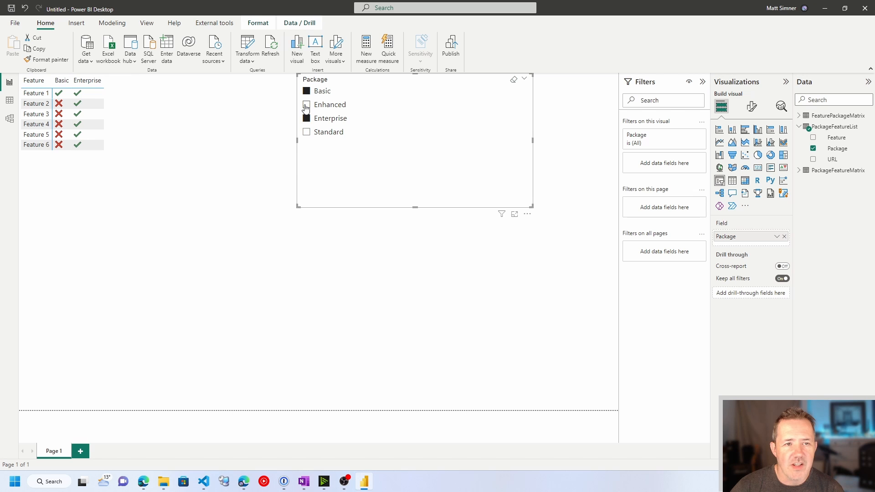
click(306, 105)
click(306, 120)
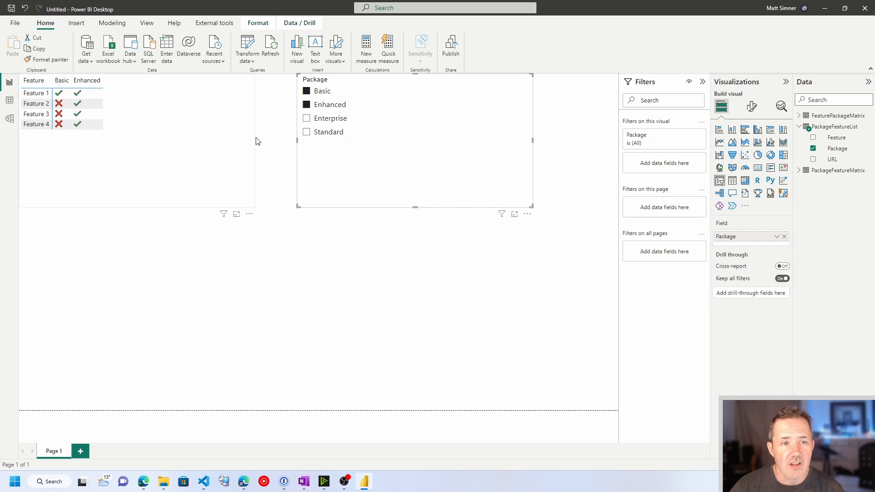
click(306, 119)
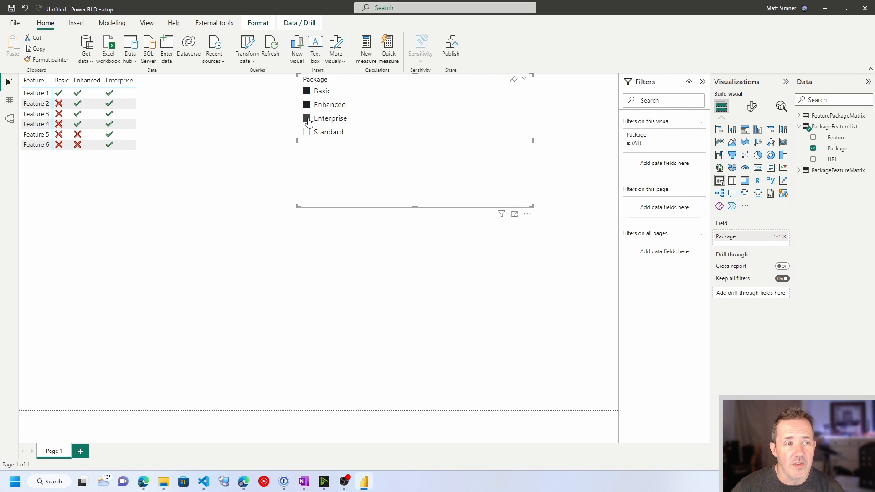
click(306, 119)
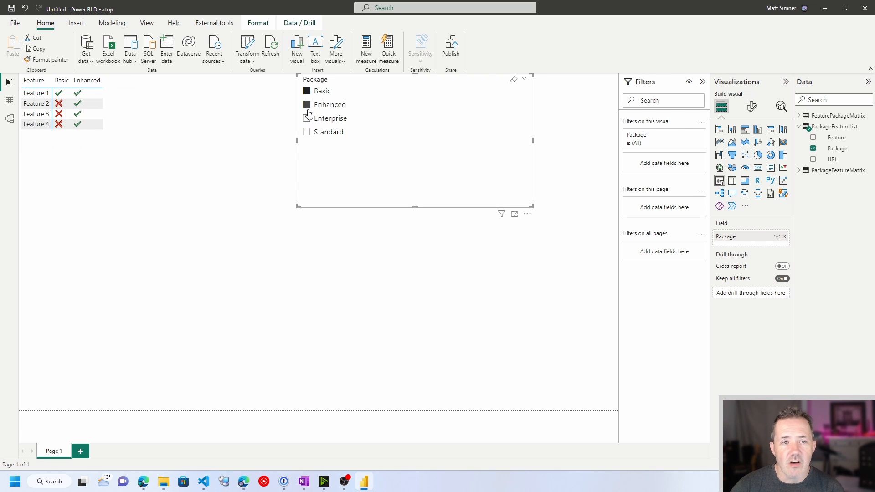
click(306, 104)
click(307, 93)
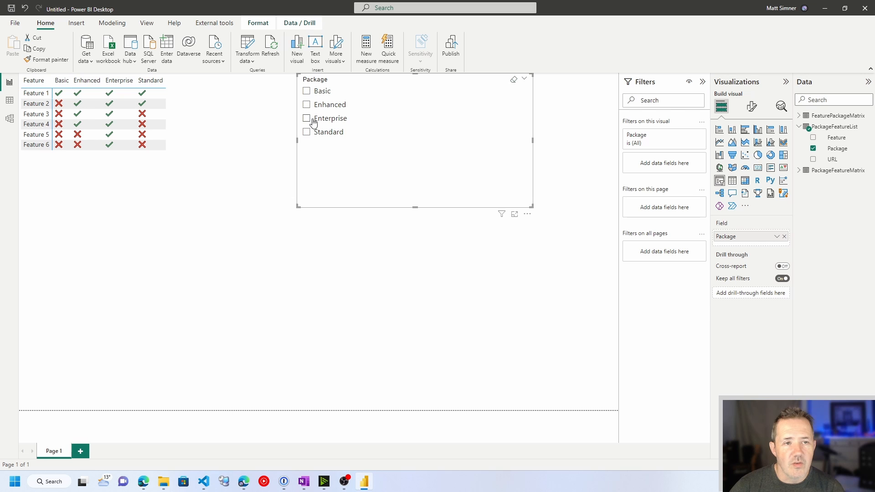
Move the Package slicer farther from the matrix, against the right edge of the report page
drag(359, 98, 446, 98)
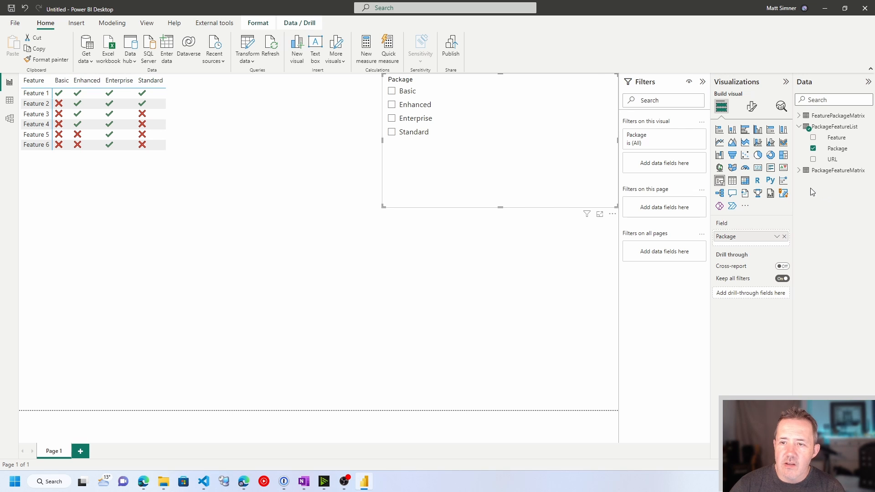
Start a new calculated table in the model and name it Features
click(112, 23)
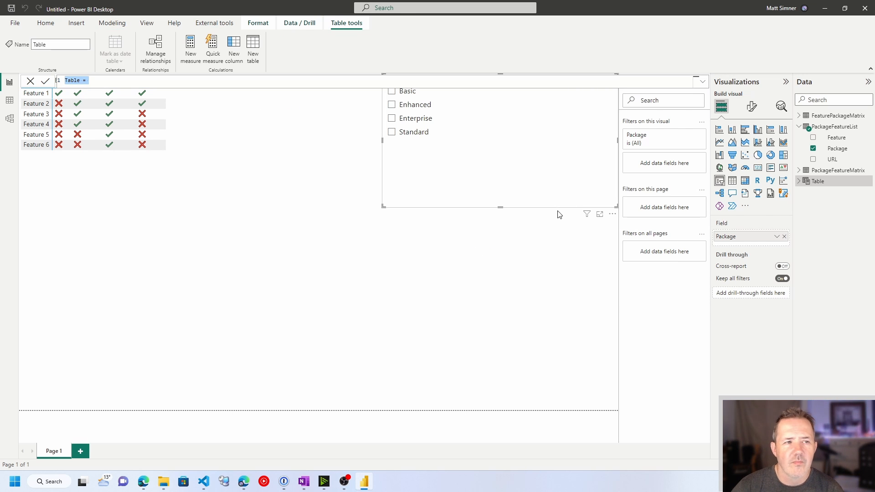
click(71, 80)
double_click(72, 80)
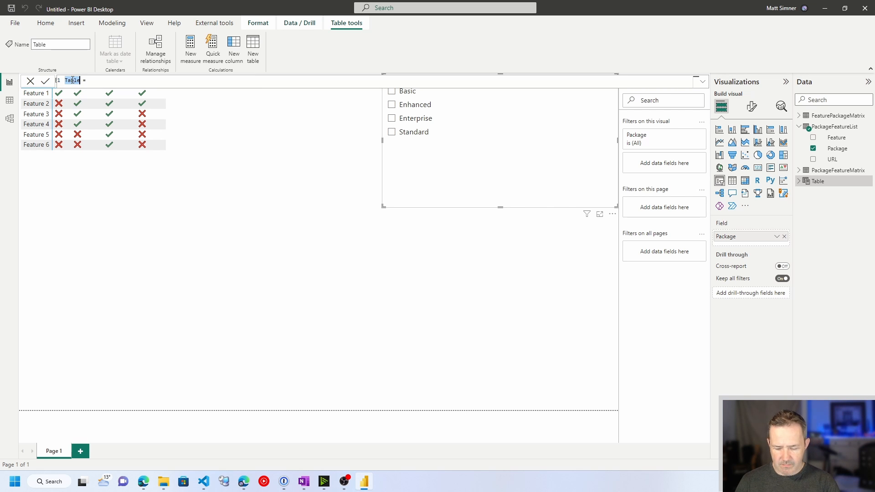
text(Features)
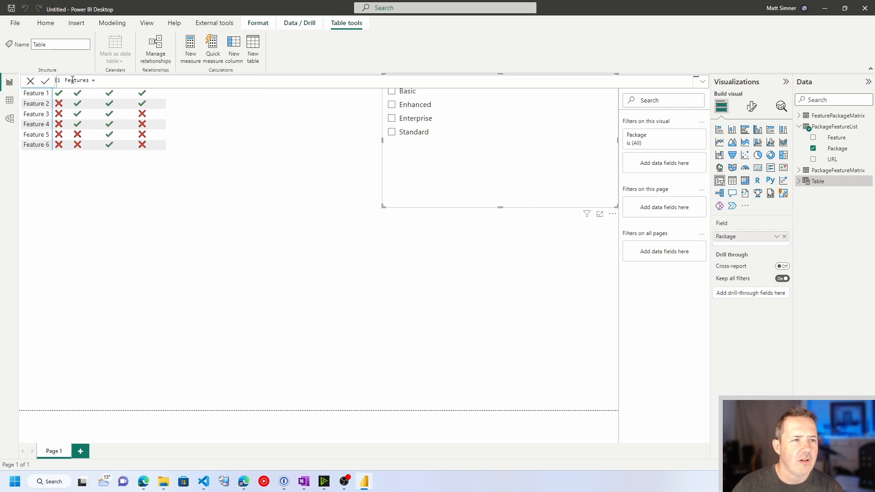
click(102, 82)
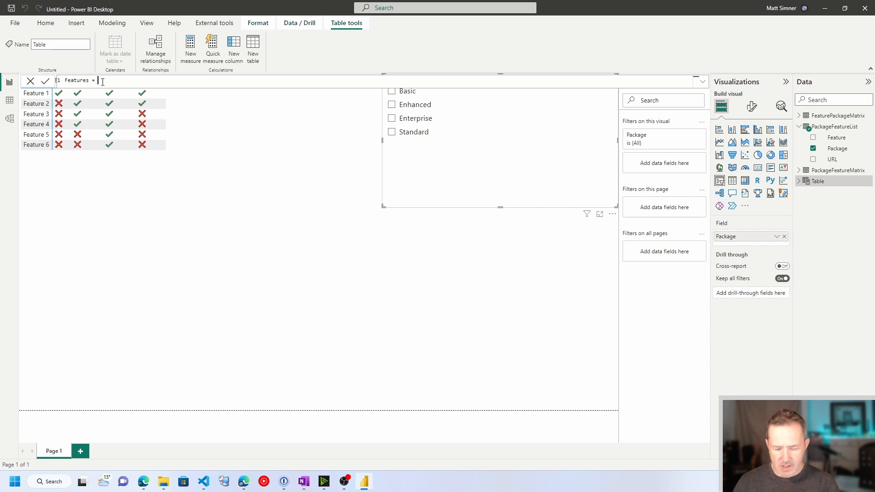
text(distinc)
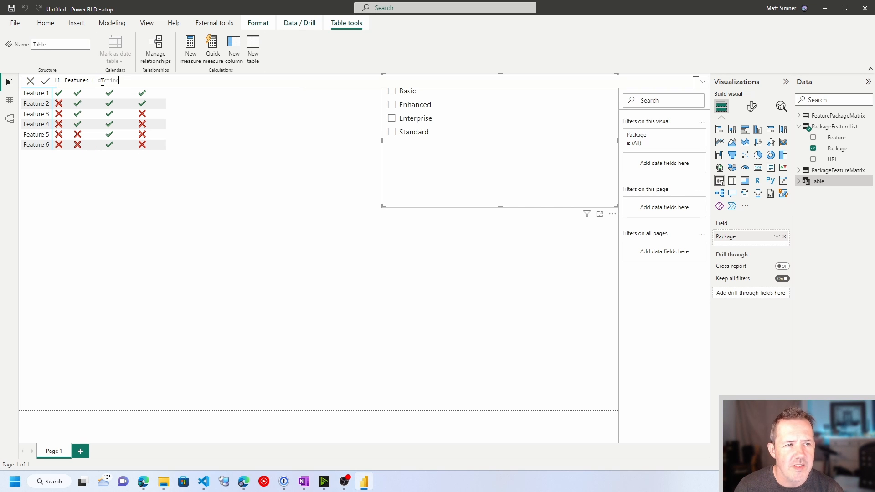
key(BackSpace)
key(BackSpace)
key(BackSpace)
key(BackSpace)
key(BackSpace)
key(BackSpace)
key(BackSpace)
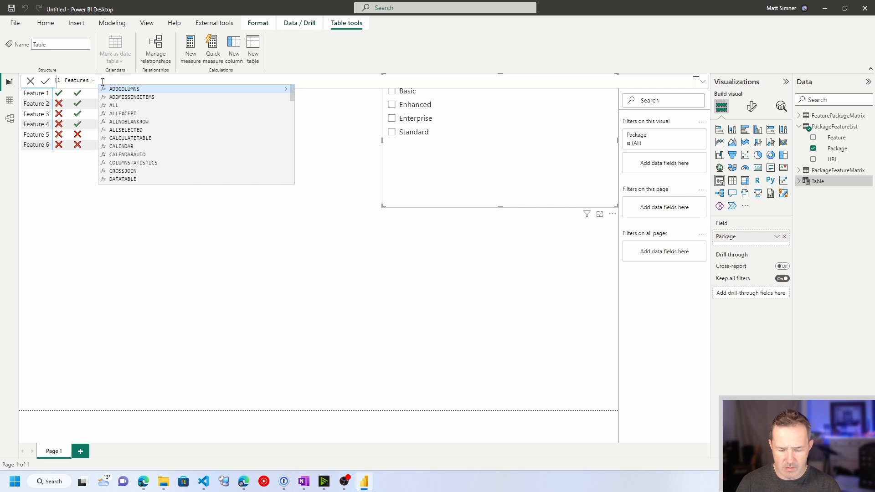
Define the Features table as DISTINCT(PackageFeatureList[Feature]), inspect its rows in the data view and return to the report
text(dist)
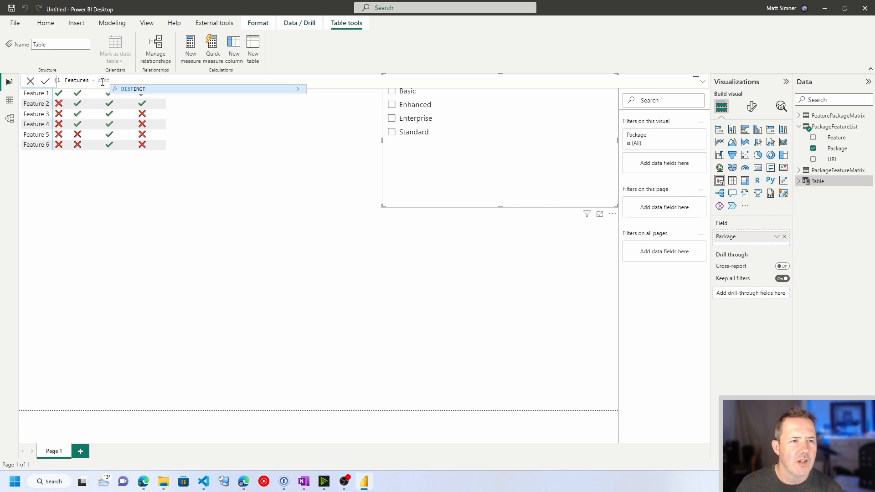
key(Tab)
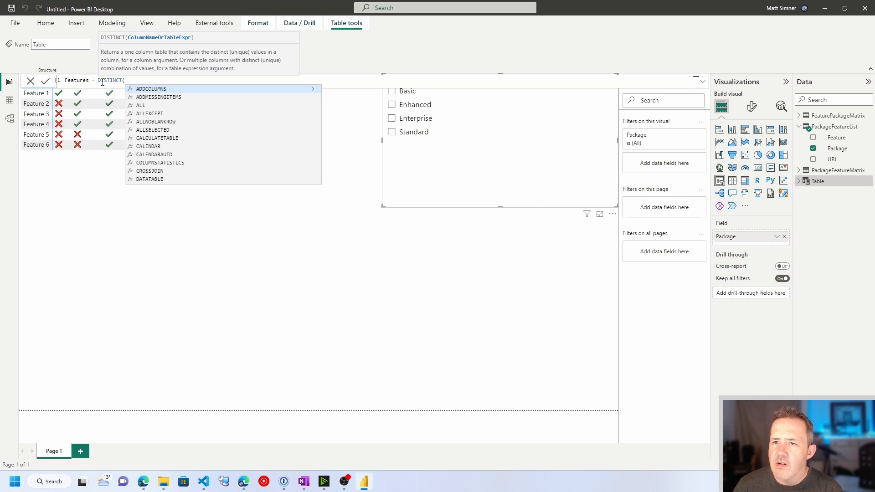
text(packag)
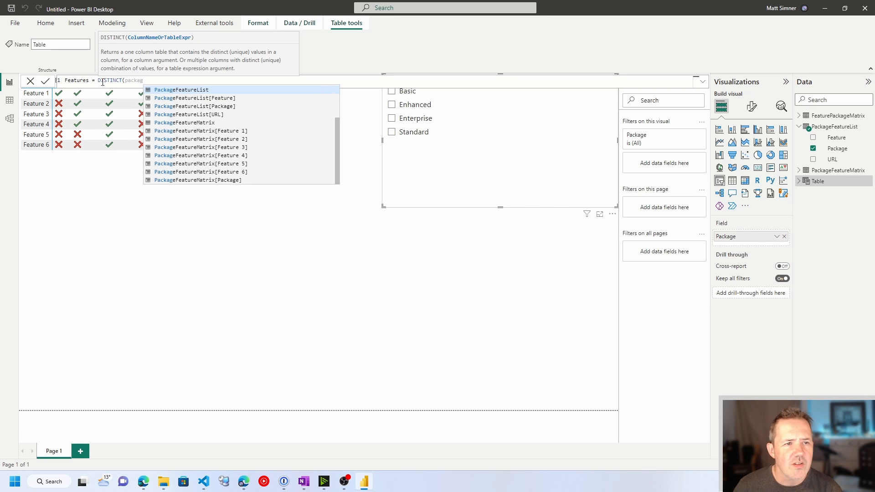
click(205, 98)
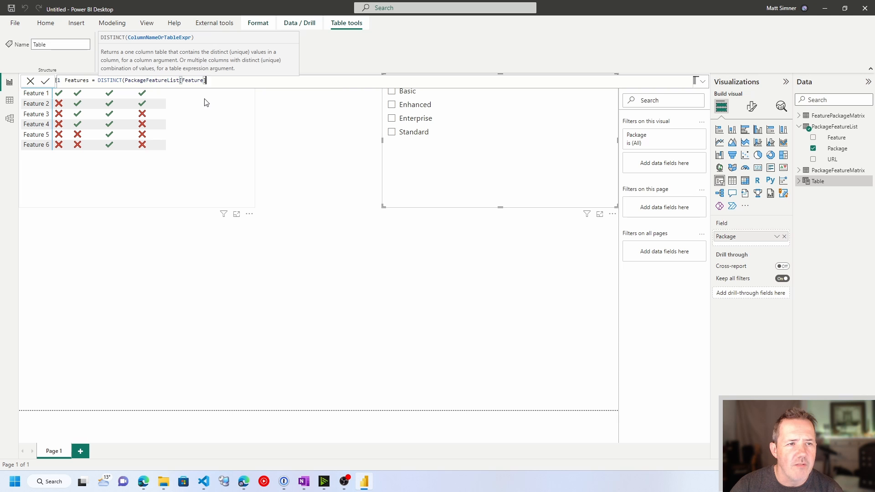
text())
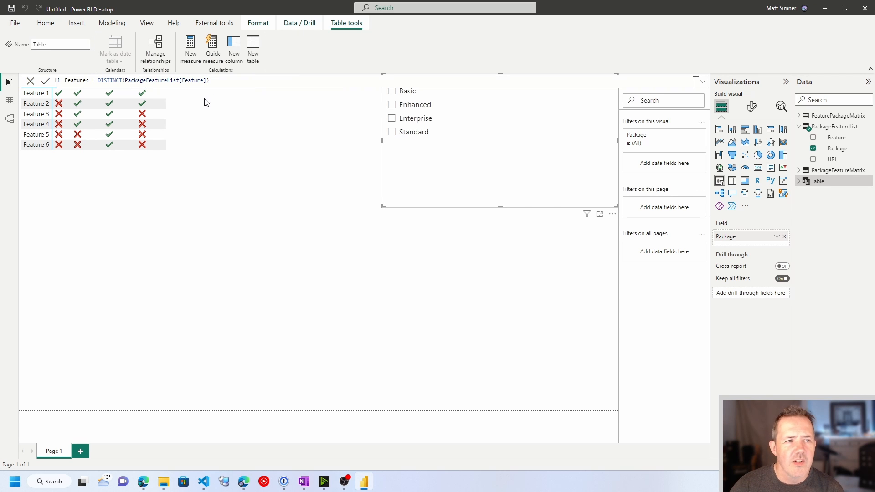
key(Return)
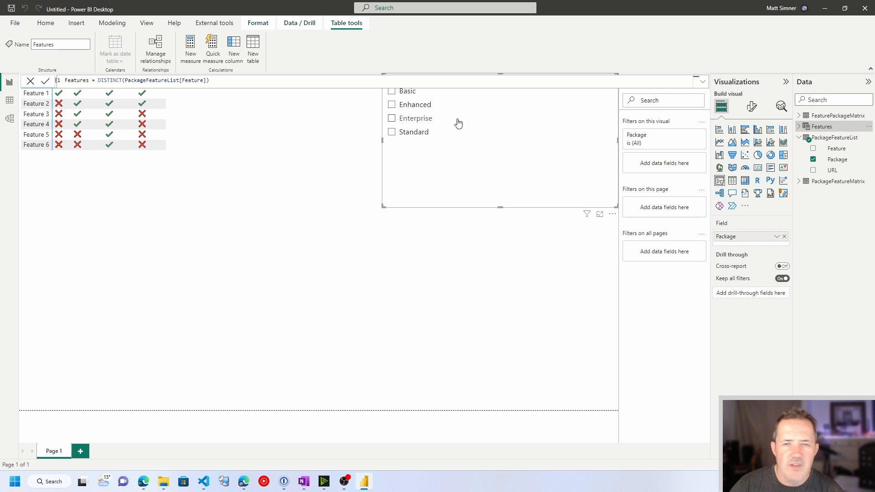
click(9, 101)
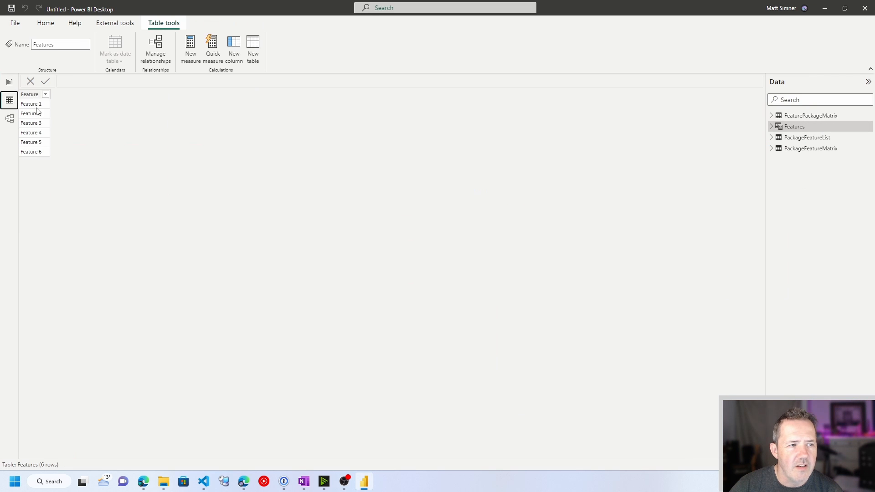
click(9, 82)
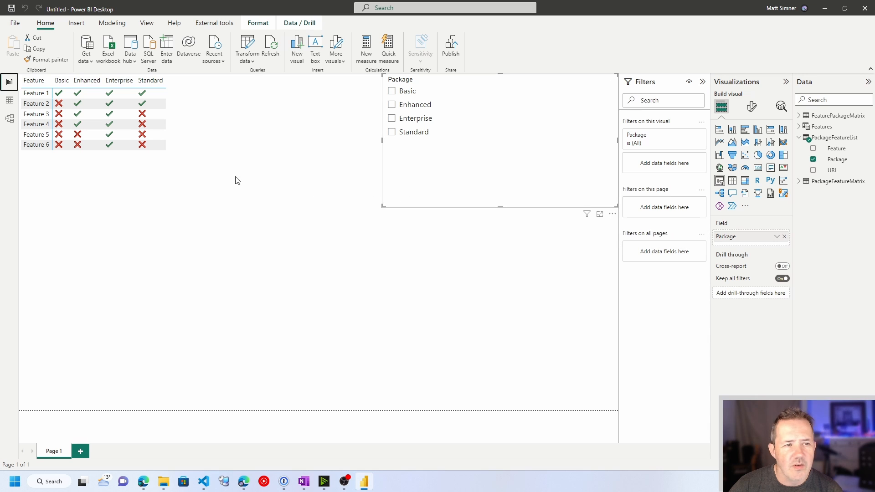
Replace the Feature field in the matrix rows with the Feature field from the Features table
click(190, 160)
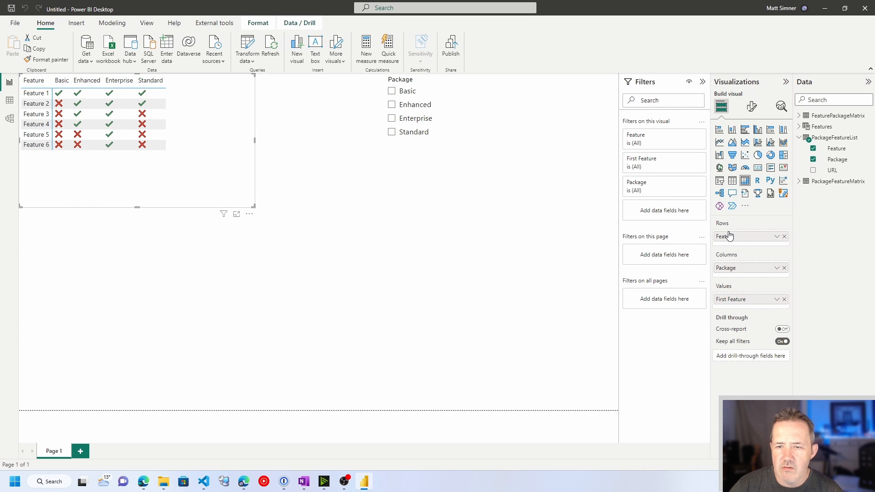
click(784, 236)
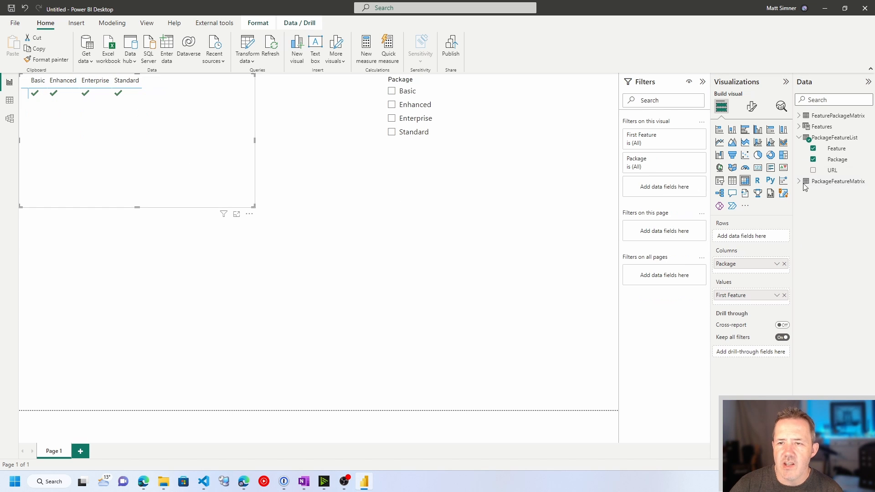
click(800, 128)
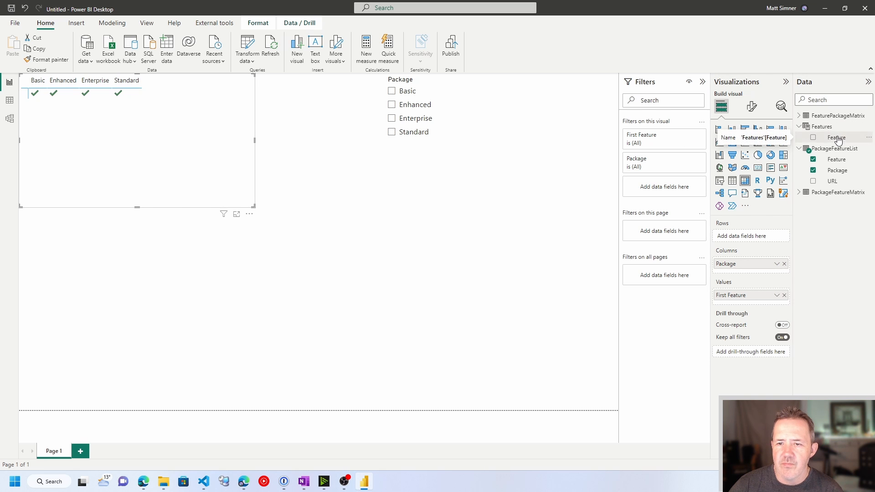
drag(837, 140, 744, 269)
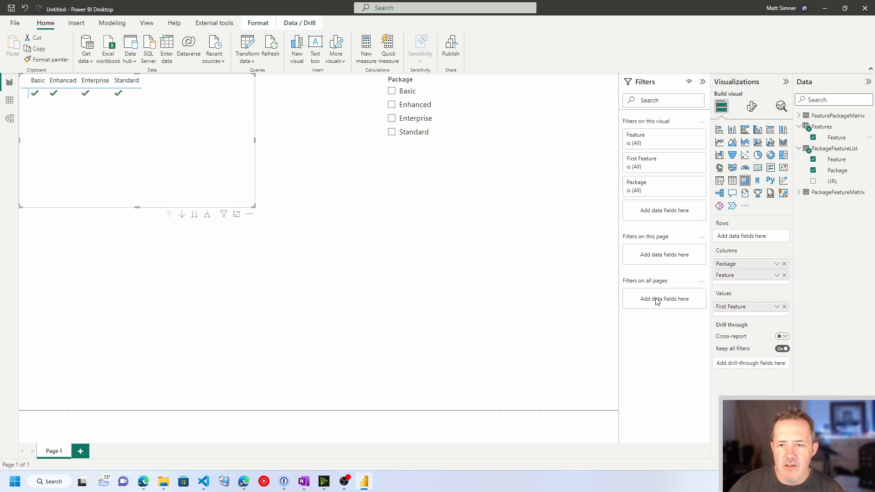
drag(738, 276, 732, 236)
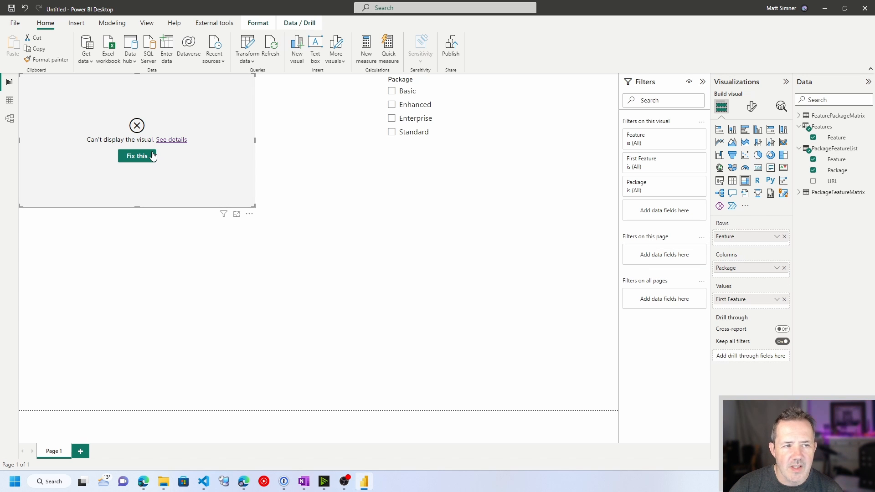
Create a relationship in the model from Features[Feature] to PackageFeatureList[Feature]
click(9, 119)
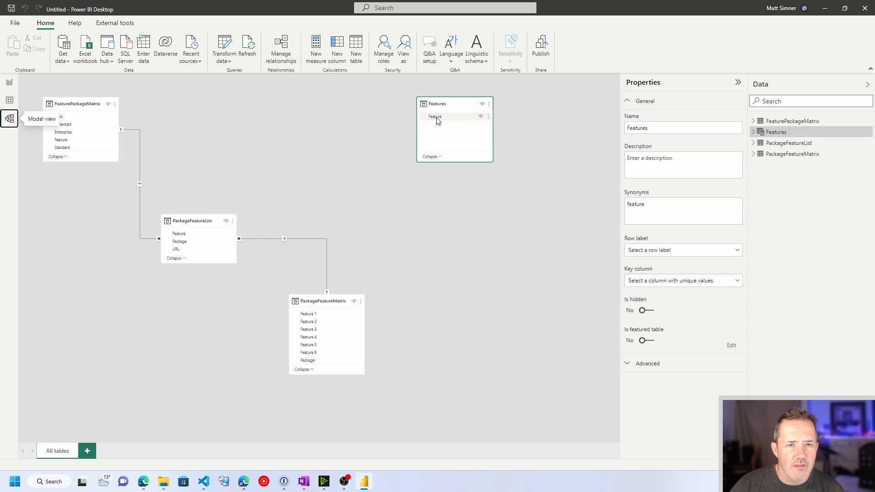
drag(437, 120, 188, 237)
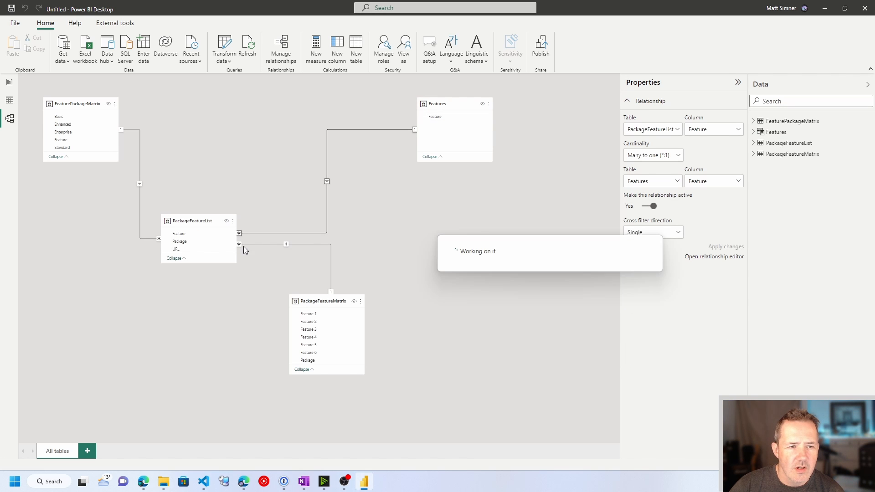
Delete the relationships linking PackageFeatureList to PackageFeatureMatrix and to FeaturePackageMatrix
click(312, 244)
right_click(312, 244)
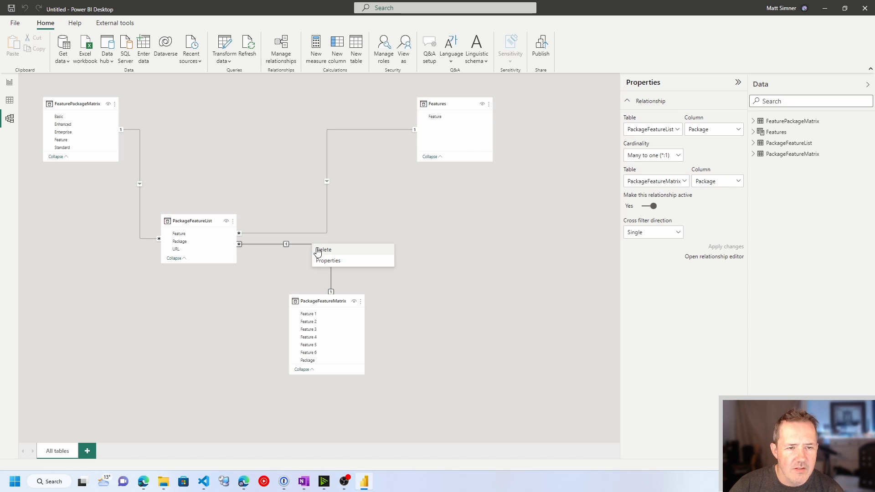
click(323, 249)
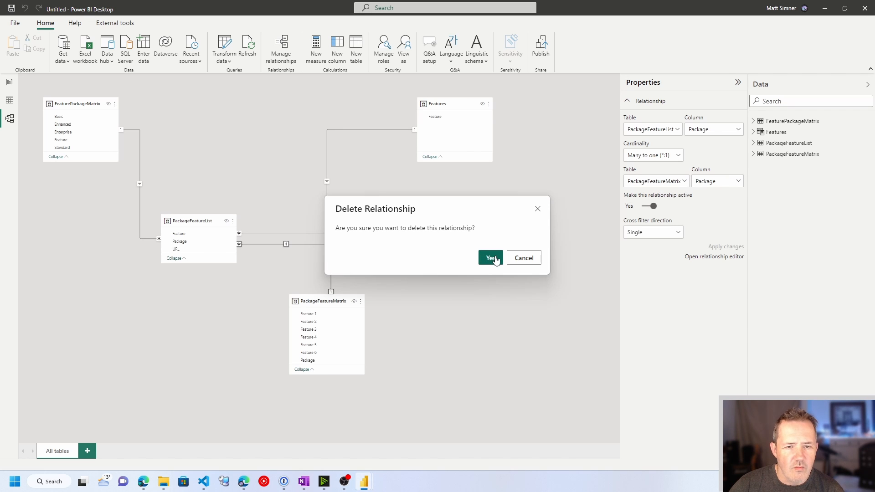
click(489, 257)
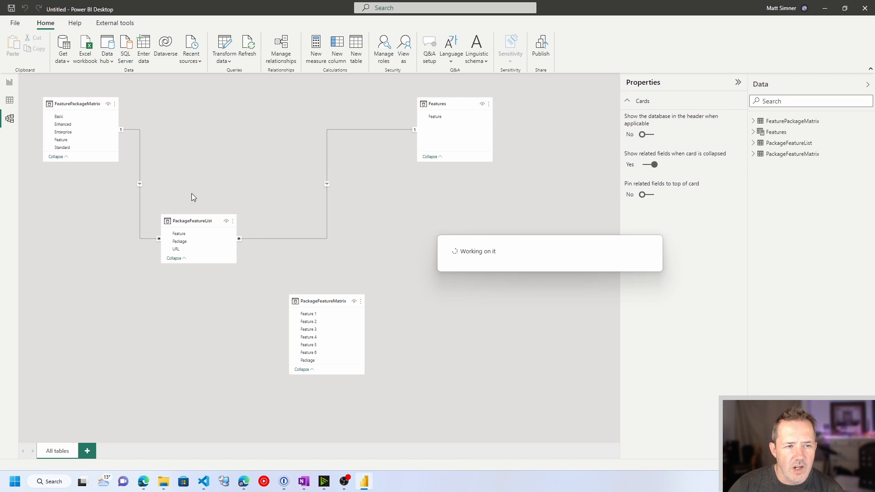
click(139, 167)
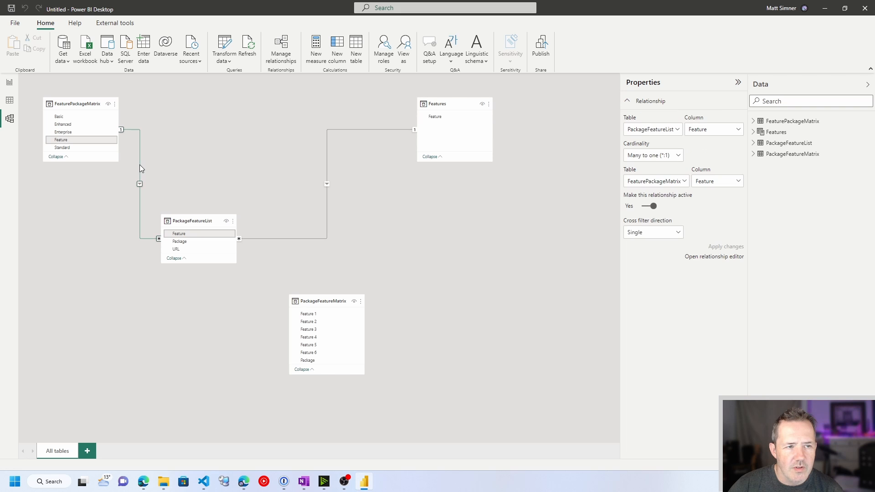
right_click(139, 167)
click(152, 171)
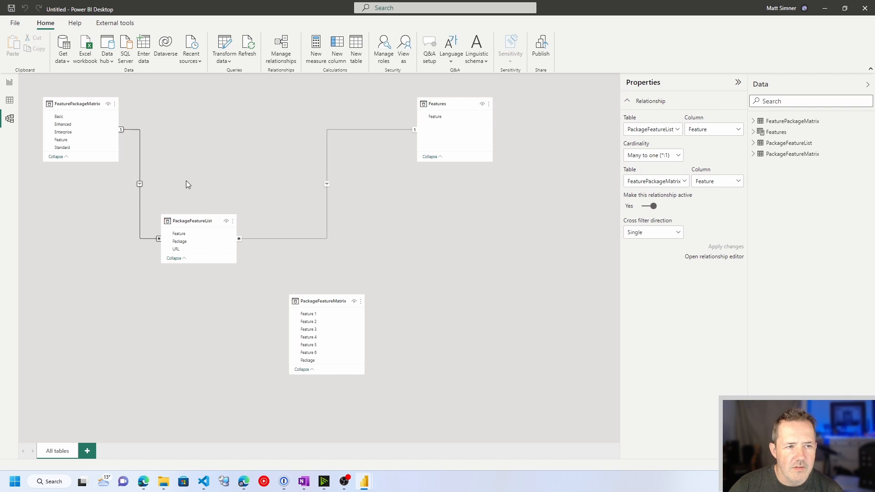
click(486, 257)
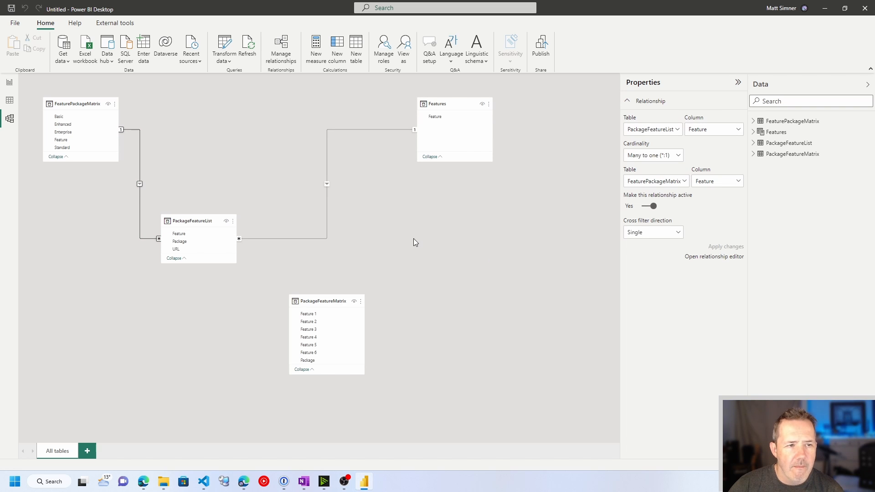
Return to the report, test the matrix by filtering the Package slicer to Basic, and clear the selection
click(9, 82)
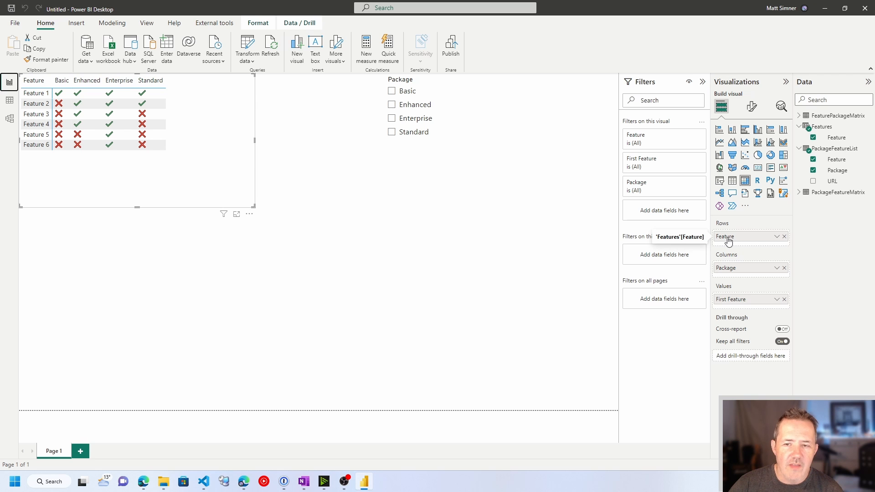
click(391, 93)
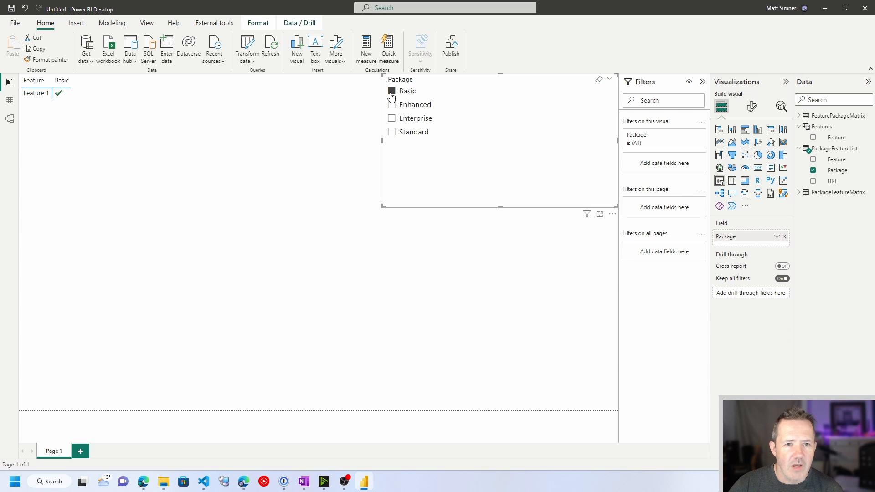
click(391, 94)
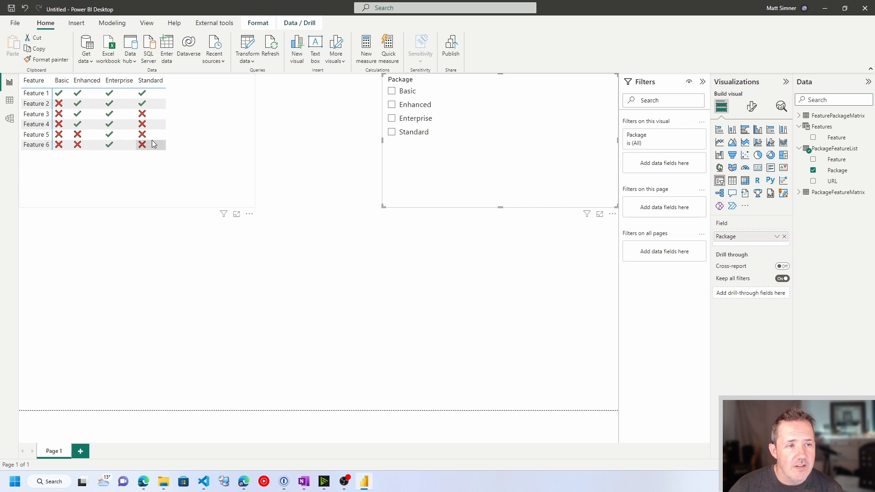
Enable showing items with no data for the Feature row field of the matrix
click(191, 139)
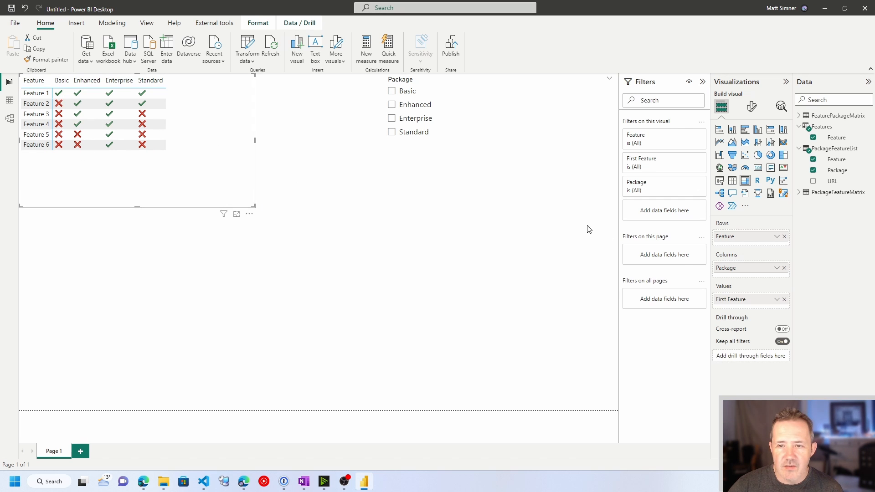
click(777, 237)
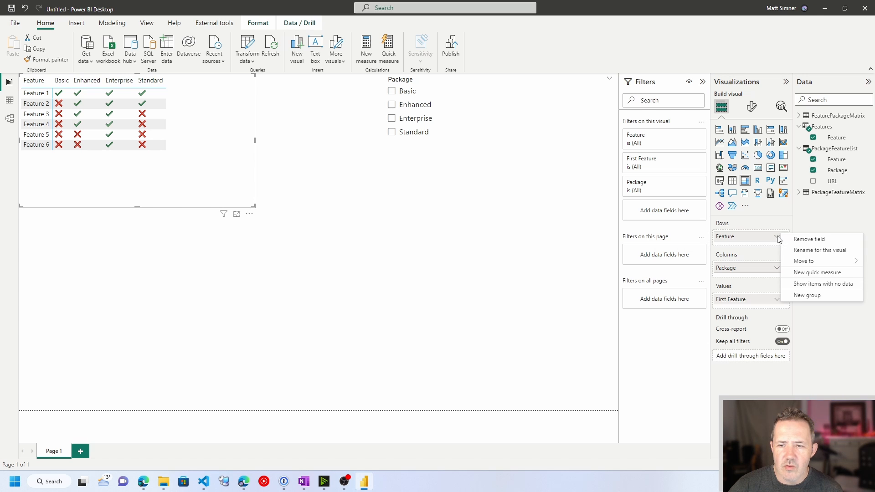
click(815, 284)
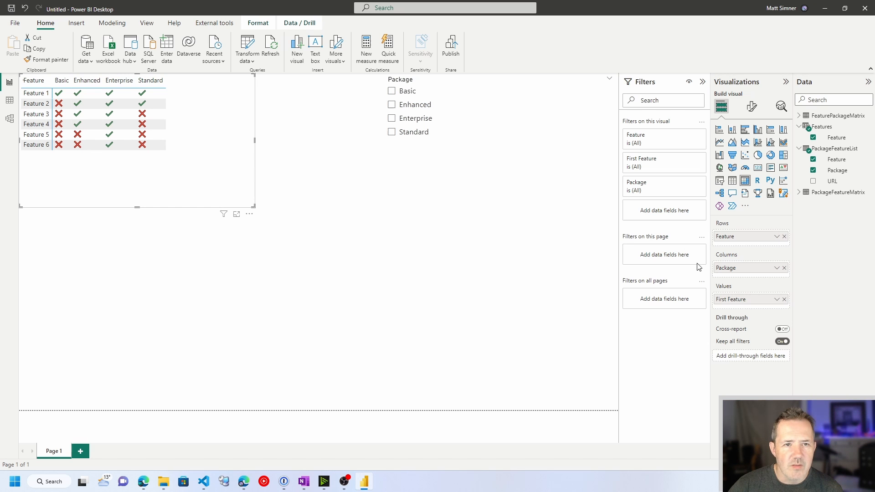
Check the matrix rows by filtering the Package slicer to Basic and adding the other packages until all four are selected
click(391, 92)
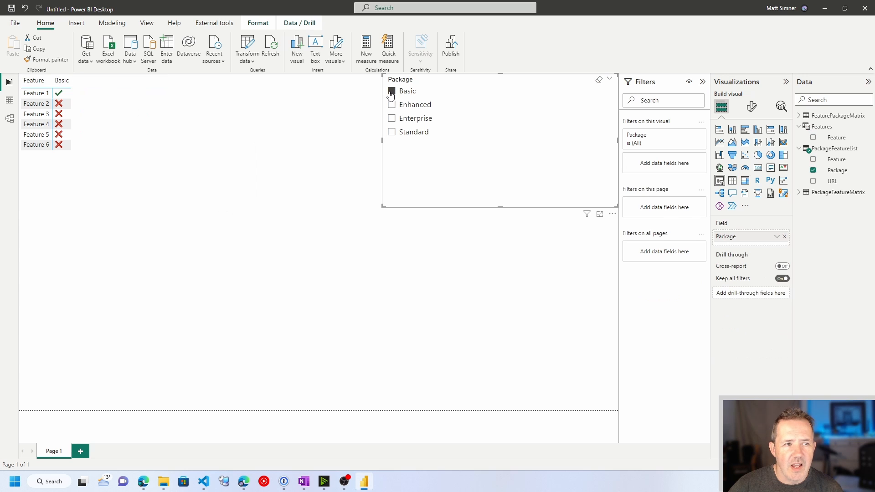
click(391, 119)
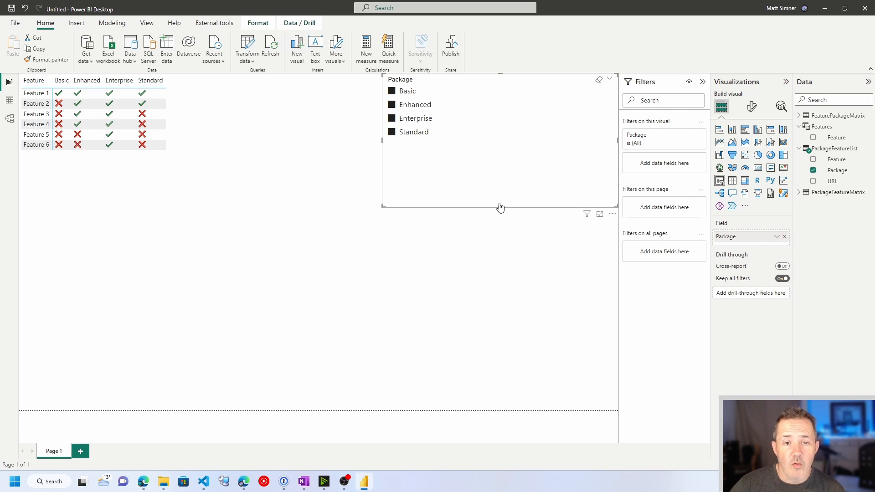
Reduce the height of the Package slicer so it ends just below its four package options
drag(499, 207, 501, 155)
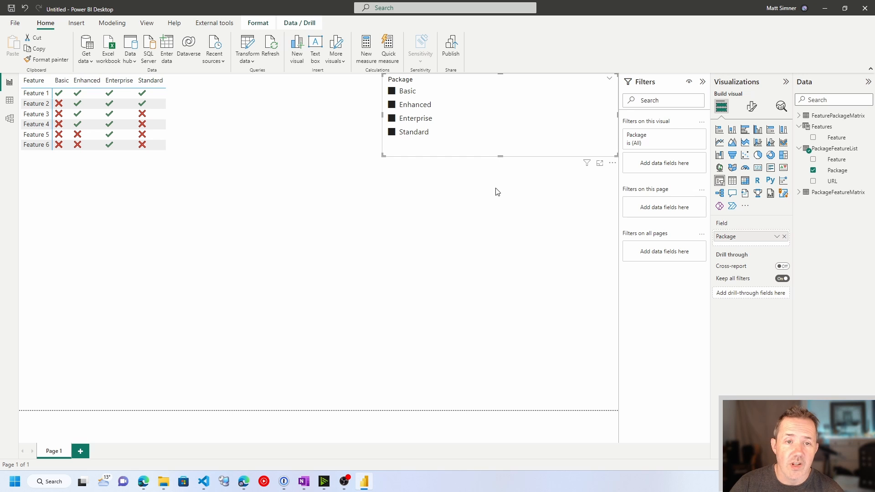
click(495, 206)
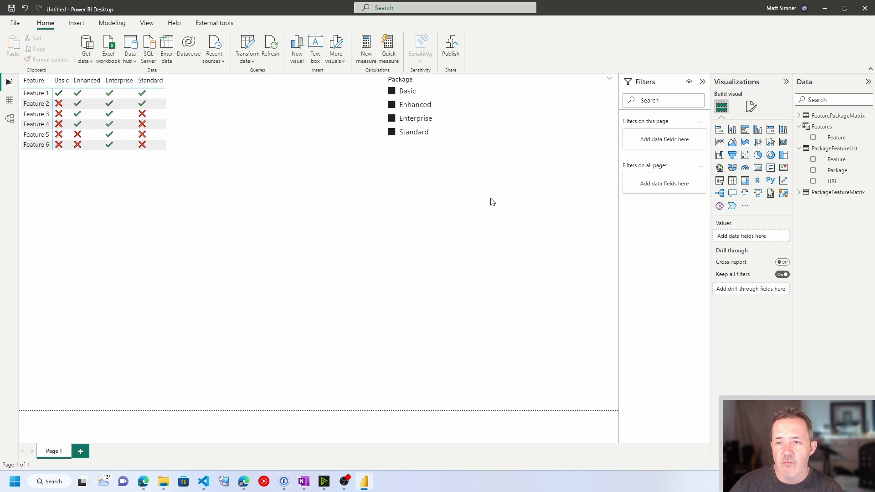
Expand only FeaturePackageMatrix in the field list, review its rows in the data view, and return to the report
click(799, 128)
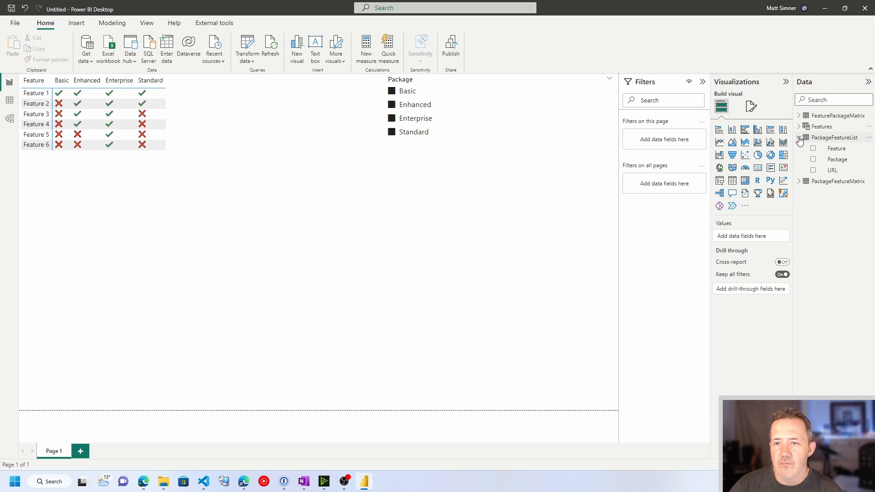
click(800, 138)
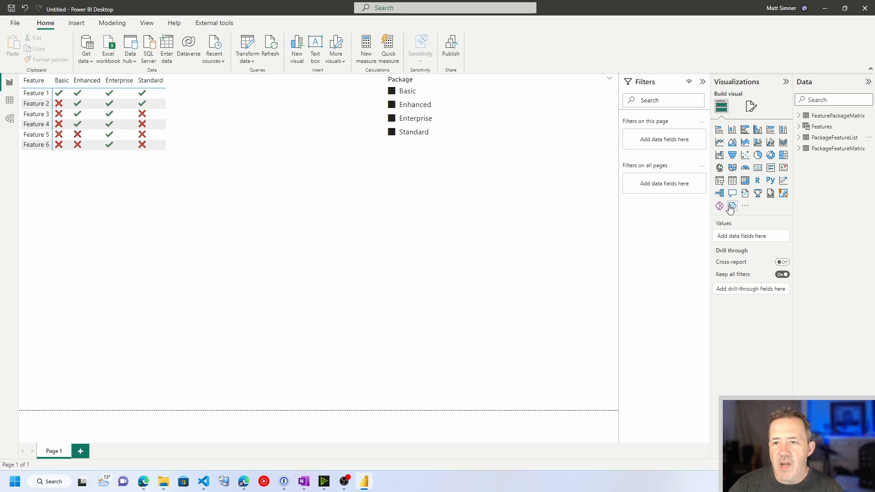
click(837, 115)
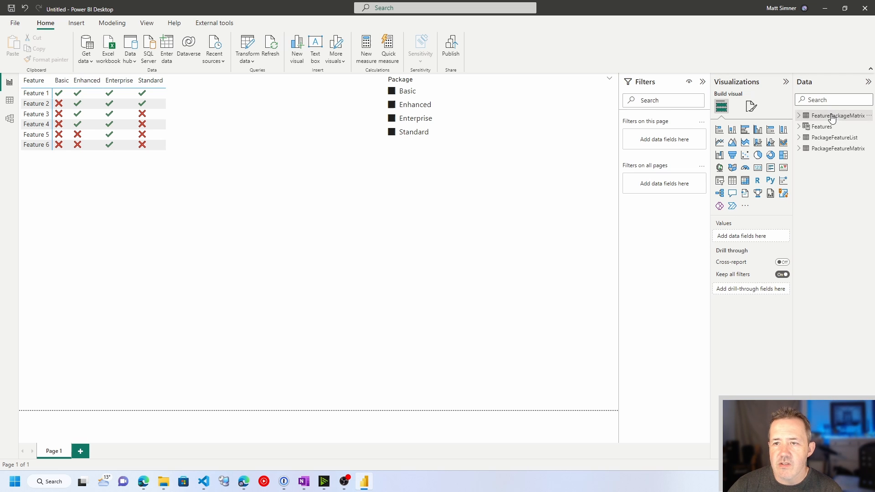
click(799, 116)
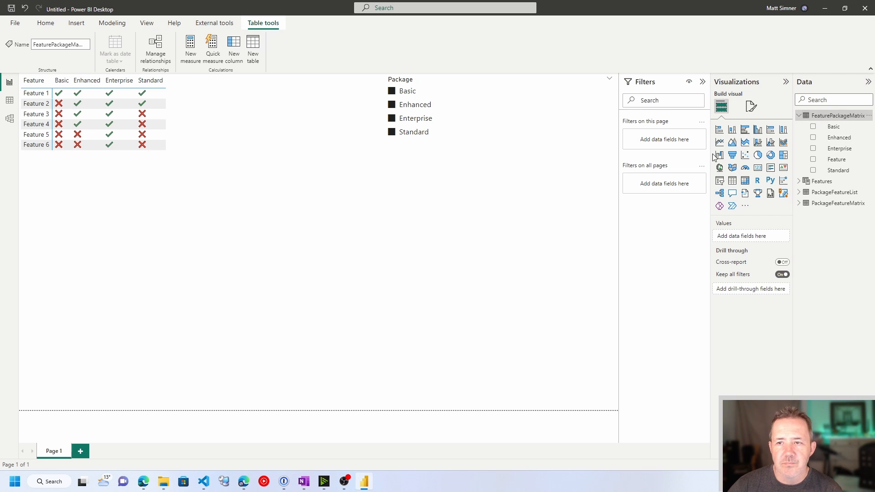
click(9, 100)
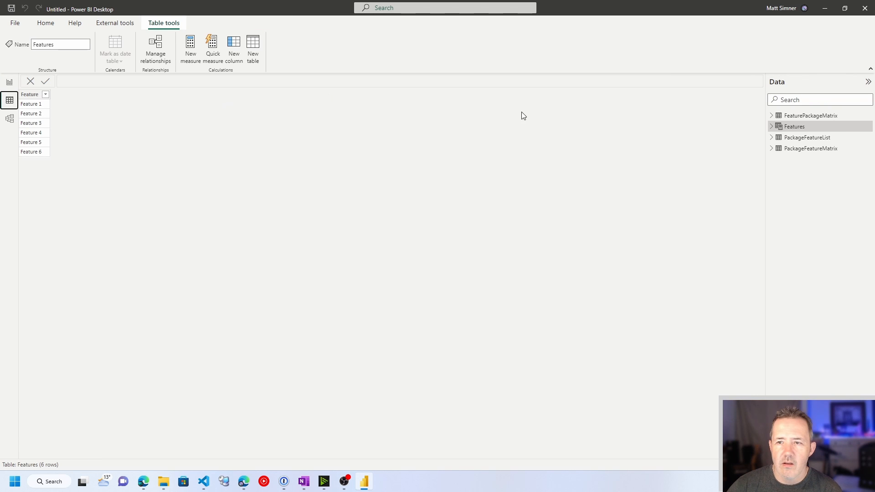
click(803, 117)
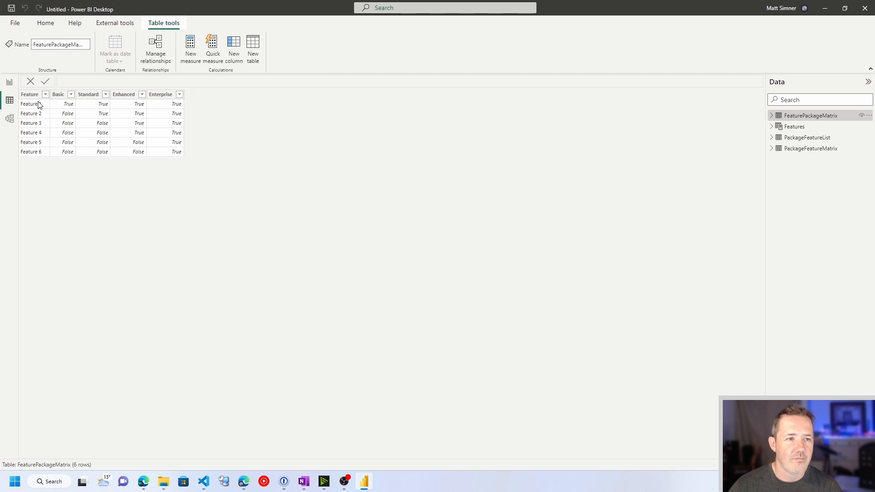
click(9, 82)
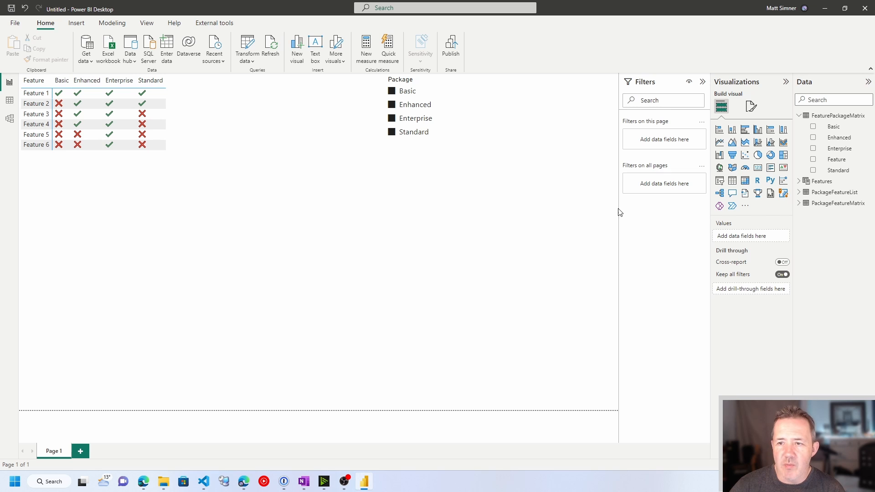
Add an empty matrix visual below the existing matrix and open the FeaturePackageMatrix query for editing
click(745, 180)
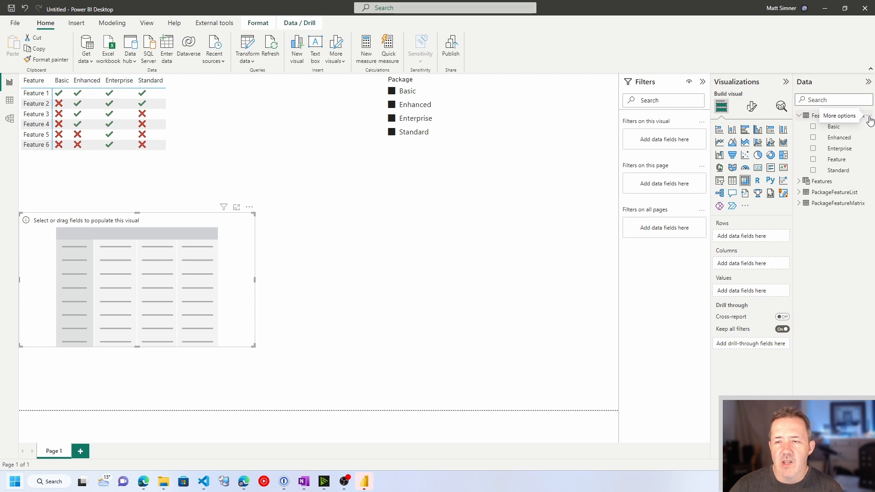
click(868, 118)
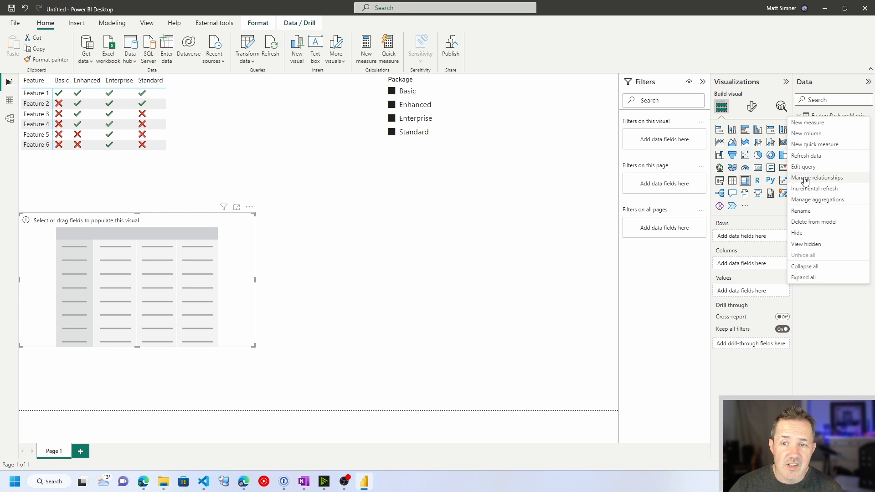
click(808, 170)
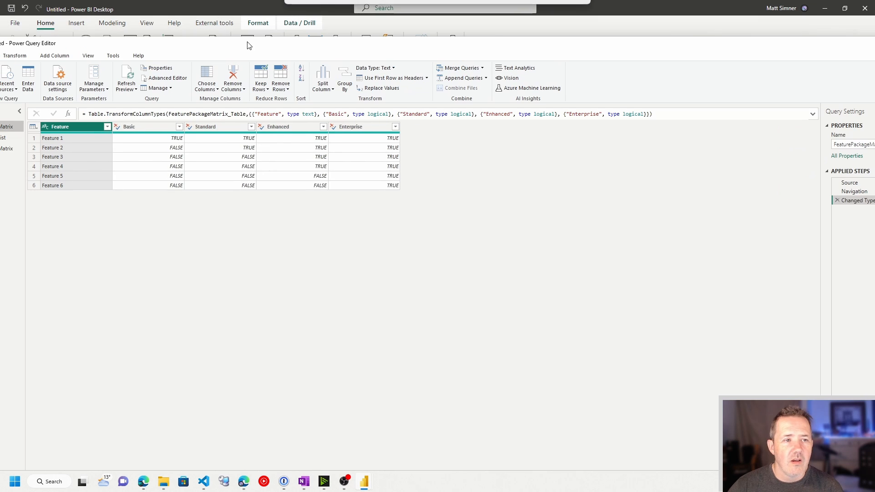
Unpivot the Basic, Standard, Enhanced and Enterprise columns of the FeaturePackageMatrix query
click(134, 128)
shift+click(366, 131)
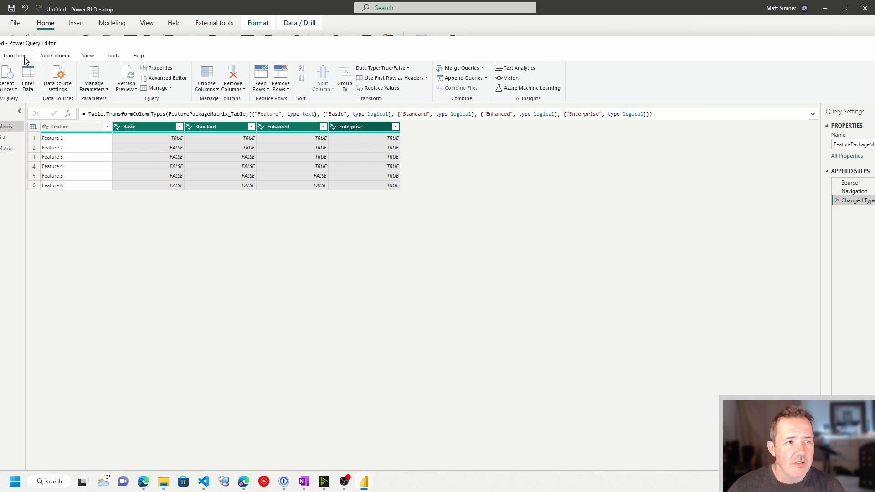
drag(57, 46, 104, 39)
click(66, 50)
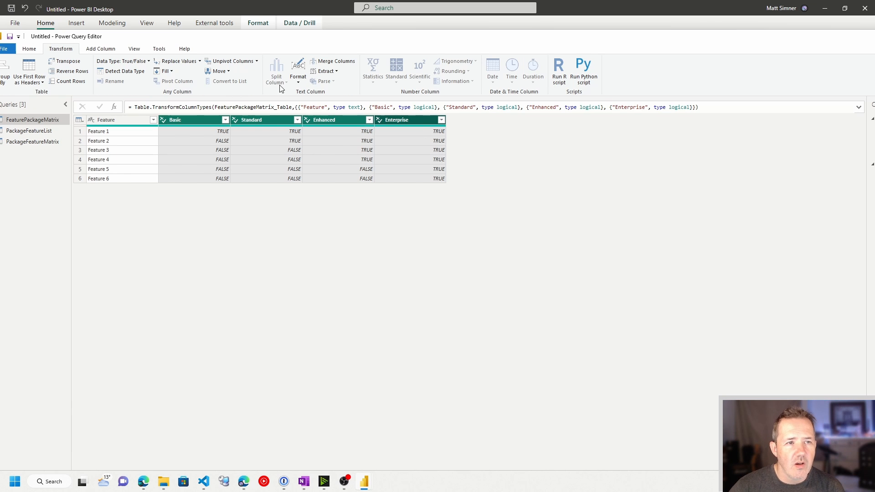
click(233, 62)
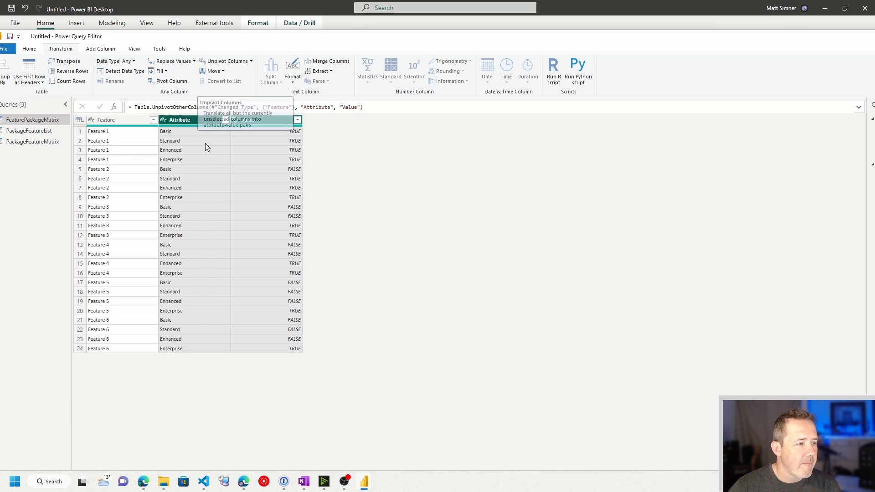
Try to rename the unpivoted Attribute column as Feature
double_click(185, 120)
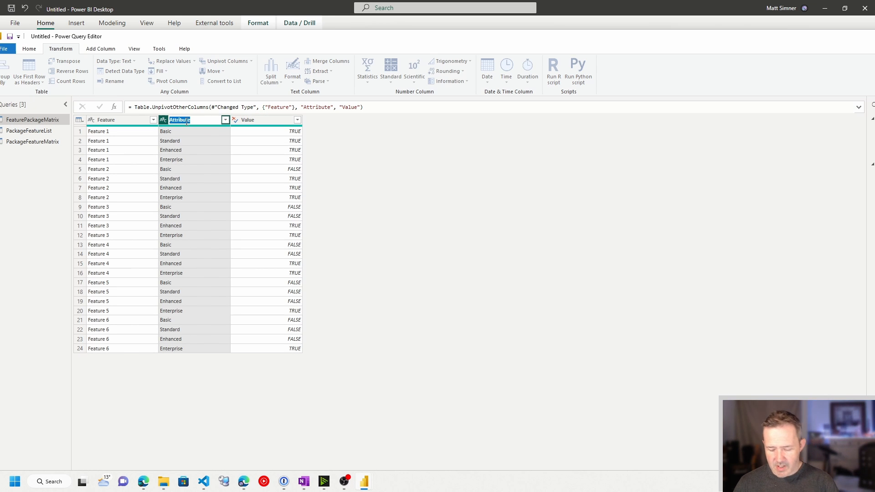
text(Feature)
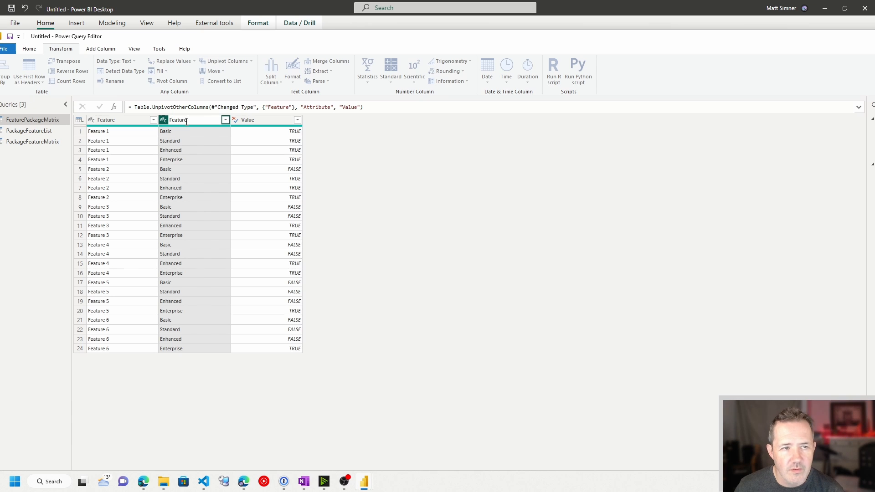
key(Return)
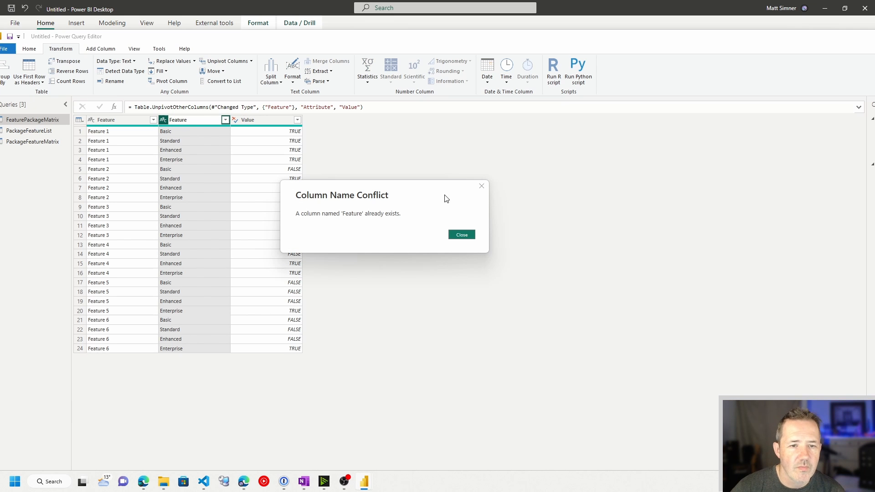
click(461, 235)
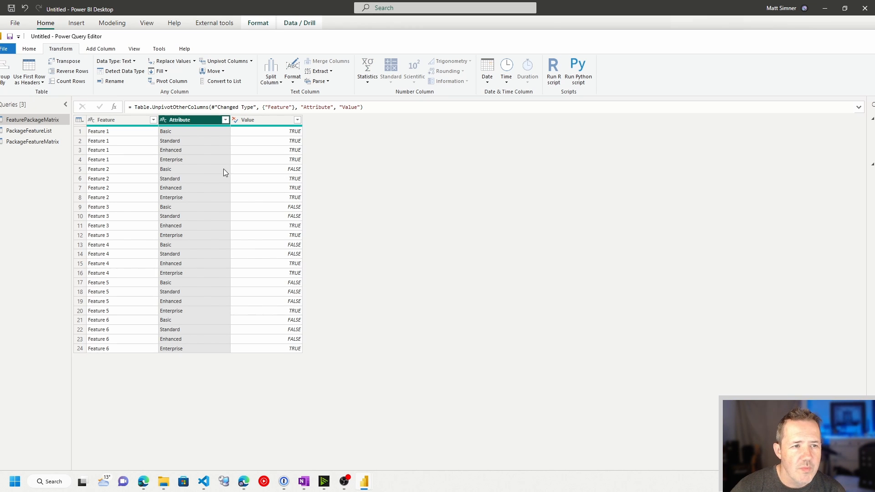
Rename the Attribute column as Package, then apply the query changes and return to the report
double_click(186, 120)
text(PAckag)
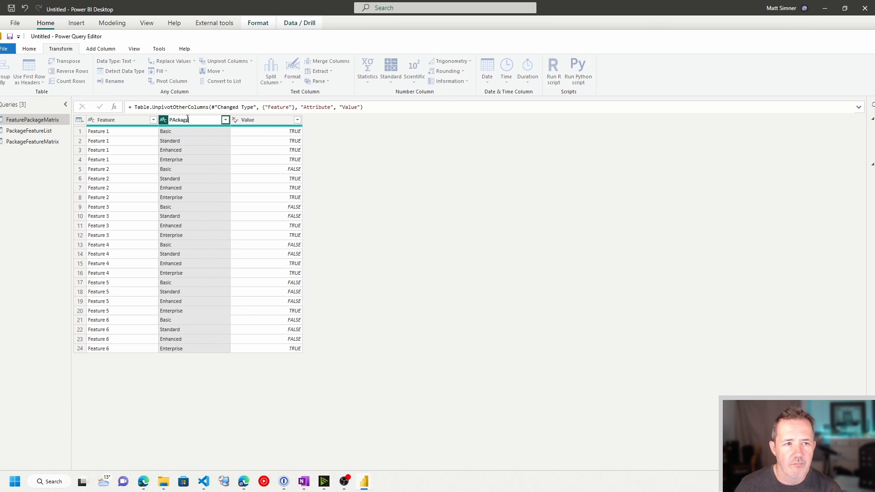
text(e)
key(Return)
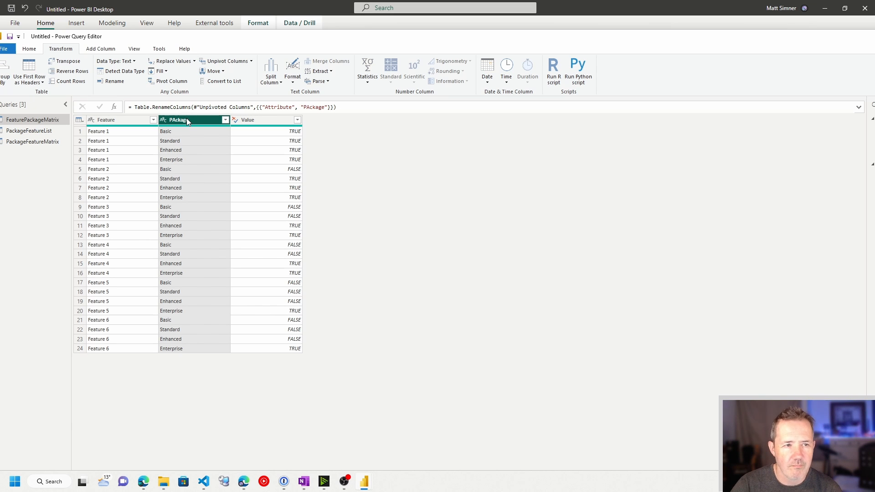
double_click(187, 119)
text(Packag)
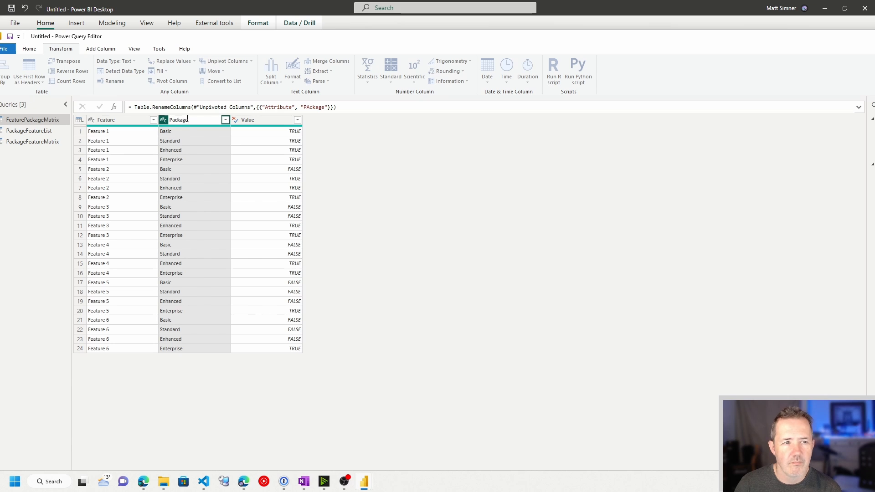
text(e)
key(Return)
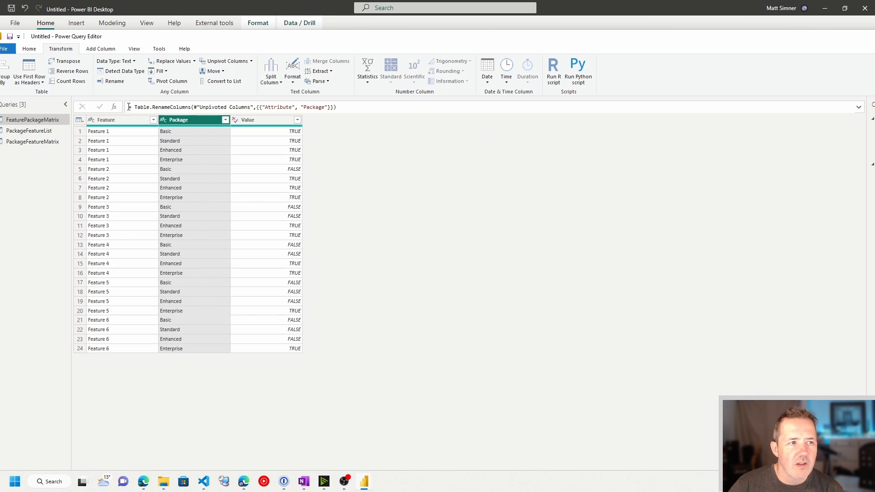
drag(89, 39, 137, 36)
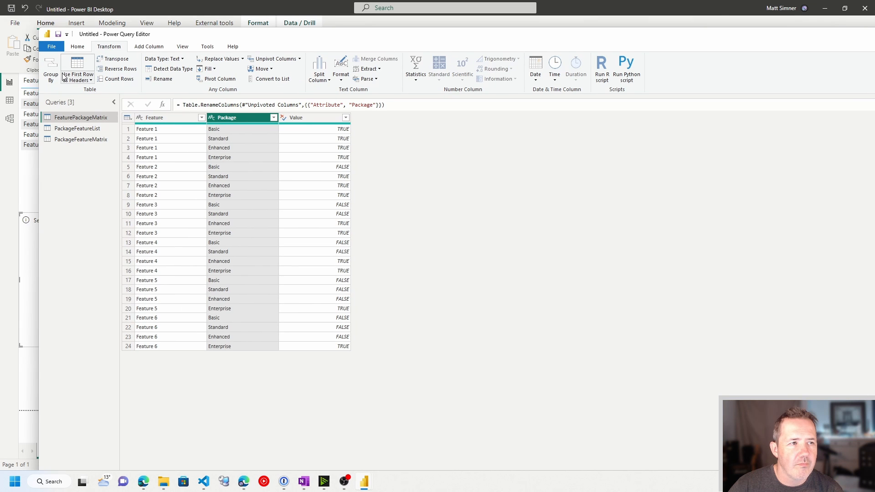
click(78, 47)
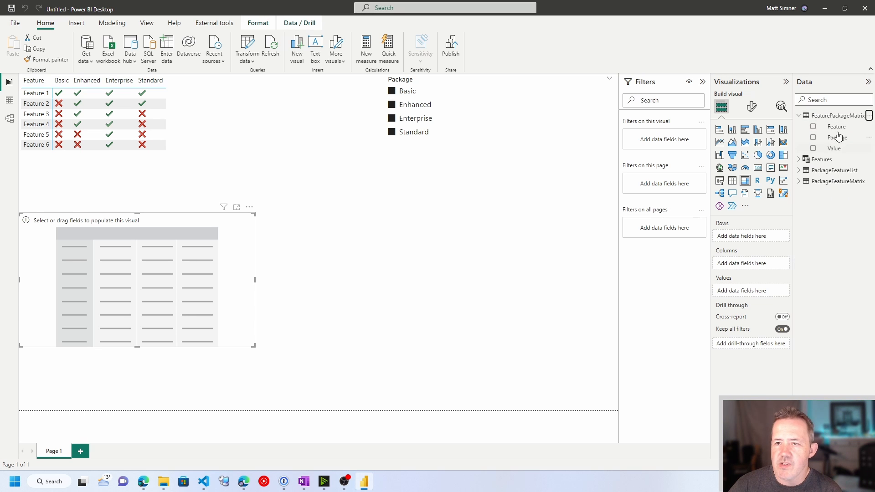
Fill the new matrix from FeaturePackageMatrix with Feature as rows, Package as columns and Value as values
drag(837, 127, 744, 236)
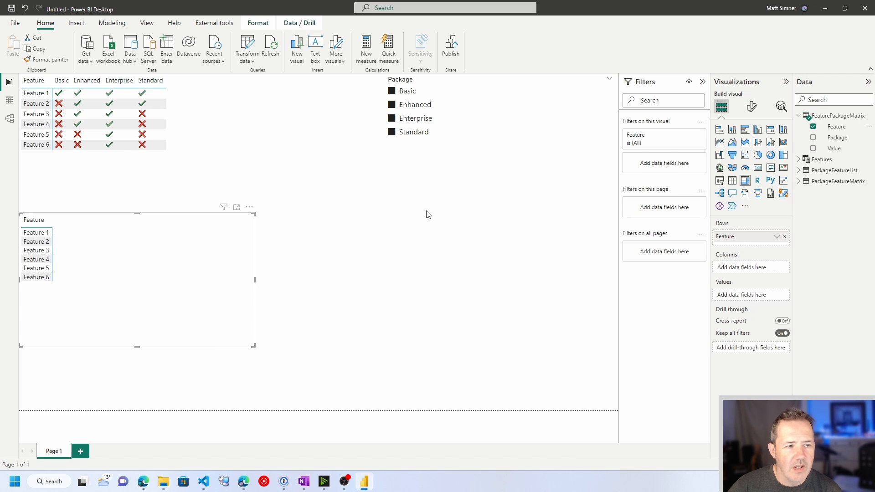
drag(840, 141, 754, 271)
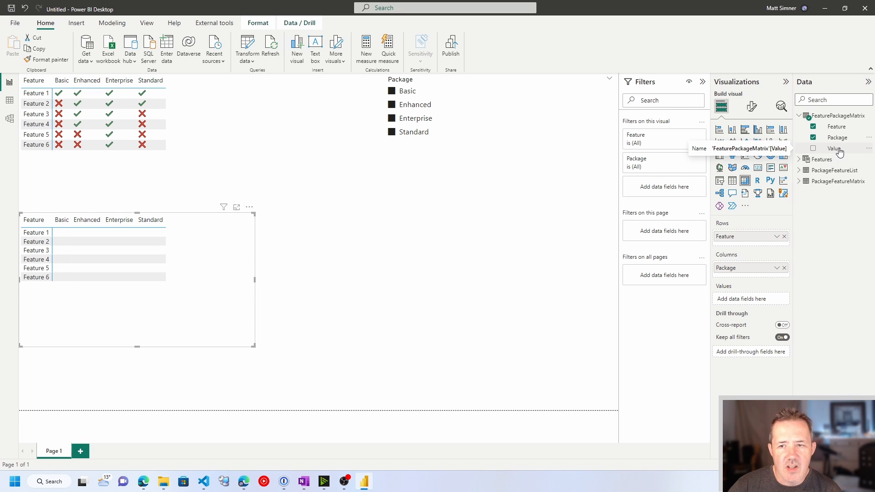
drag(837, 149, 753, 300)
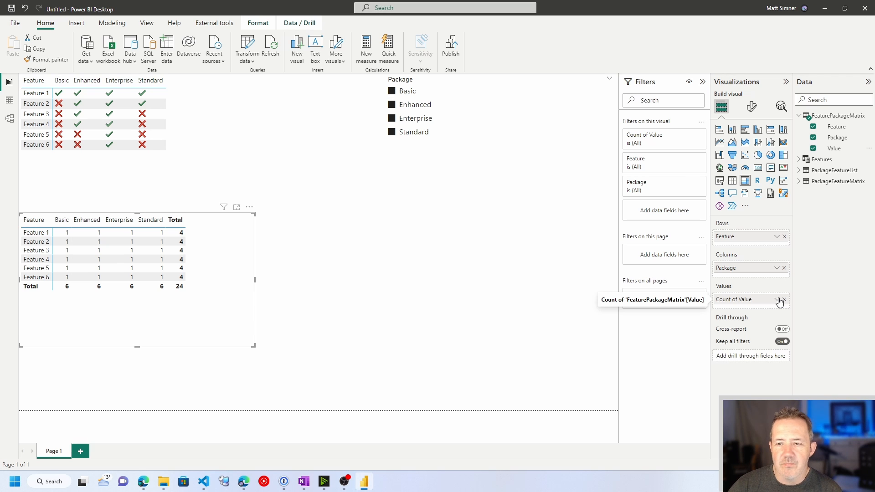
Change the data type of FeaturePackageMatrix's Value column to Text and summarize the matrix's Value field by First
click(776, 301)
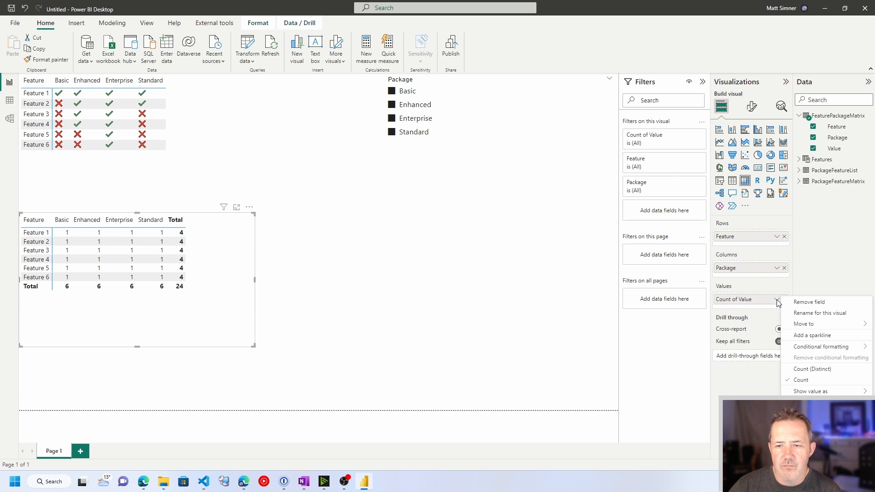
click(776, 288)
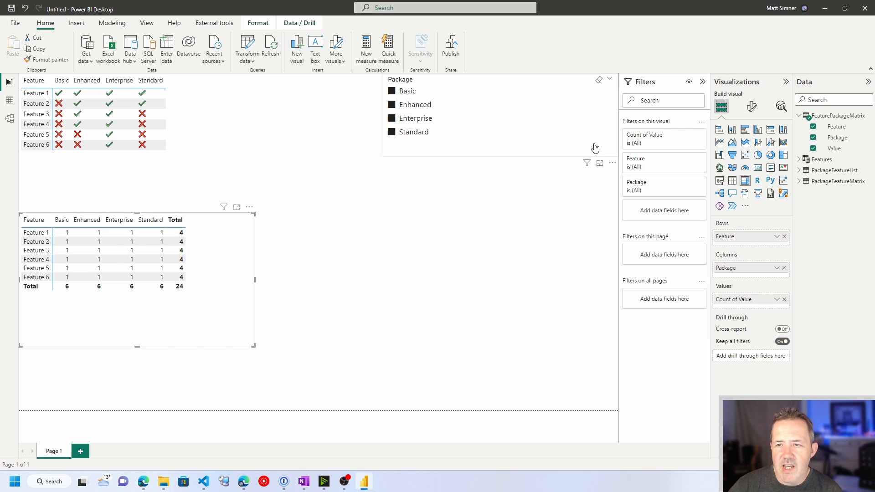
click(833, 151)
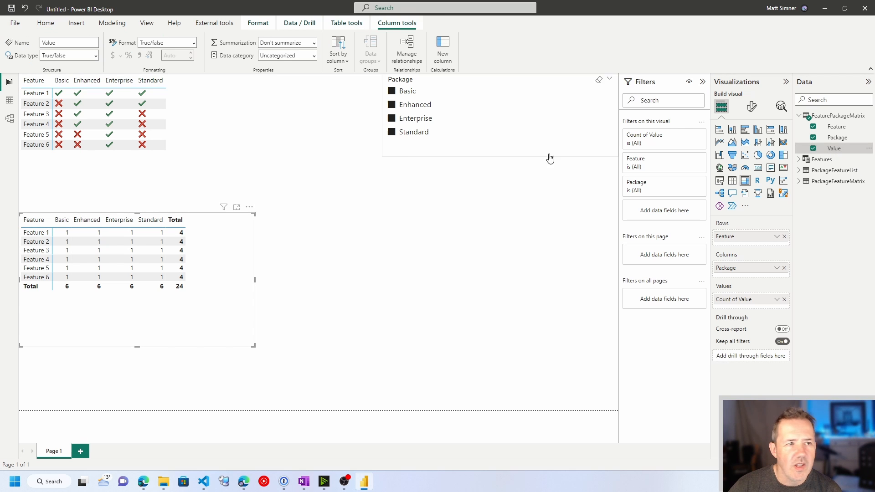
click(97, 57)
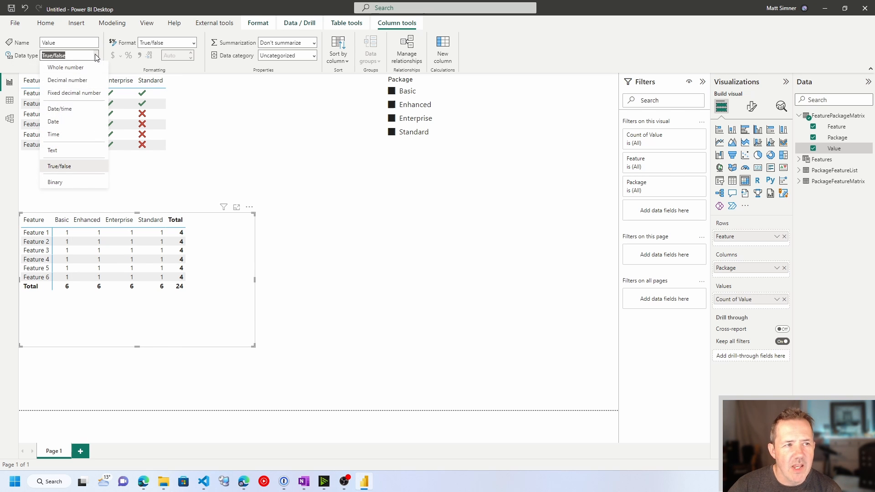
click(61, 152)
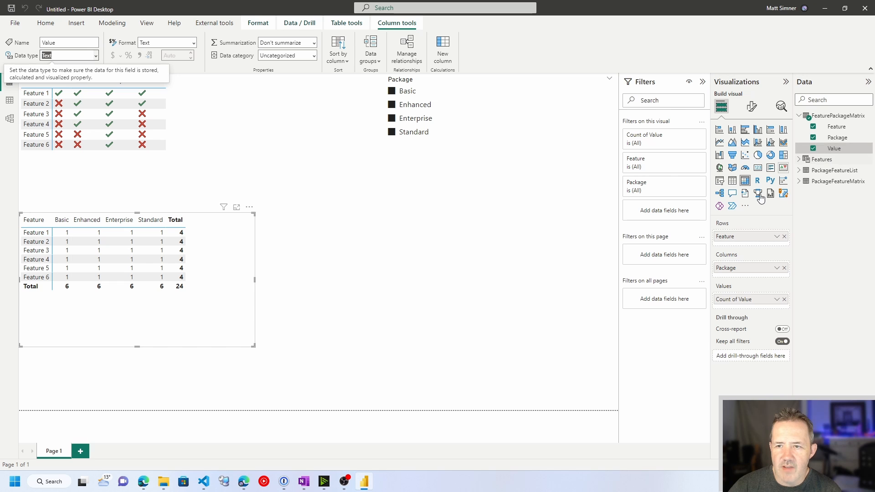
click(777, 300)
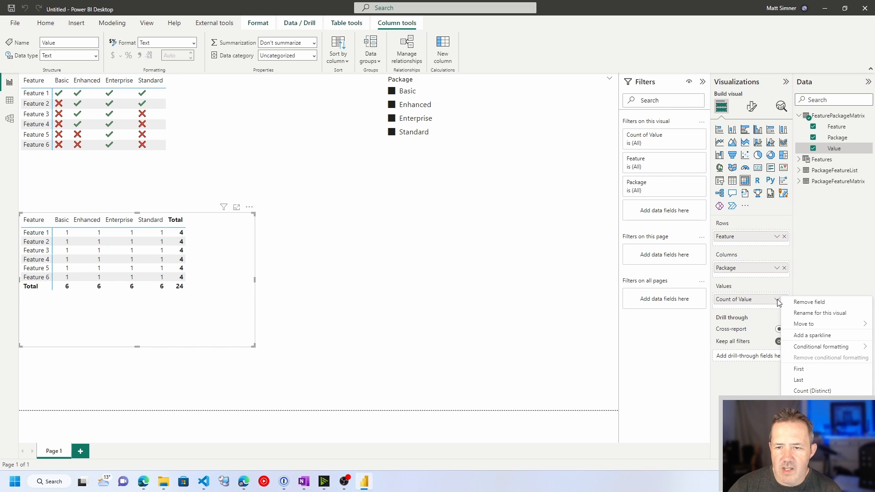
click(802, 370)
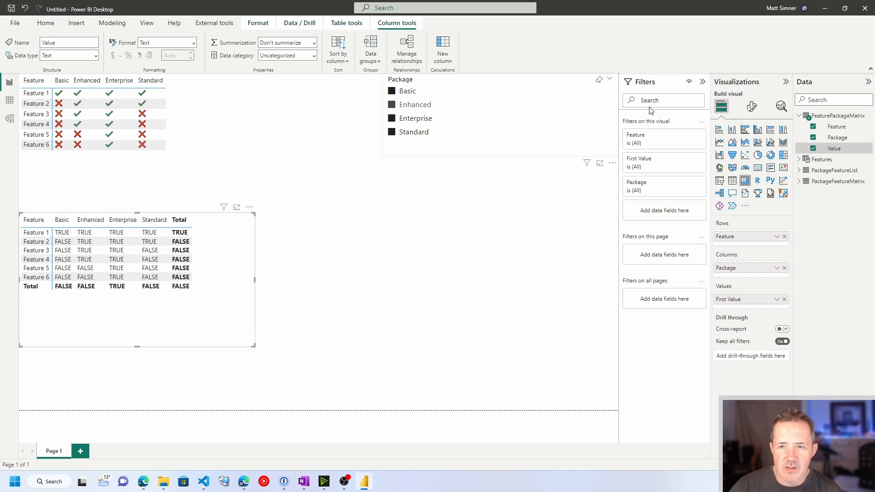
Turn off the column subtotals and row subtotals of the new feature matrix
click(751, 106)
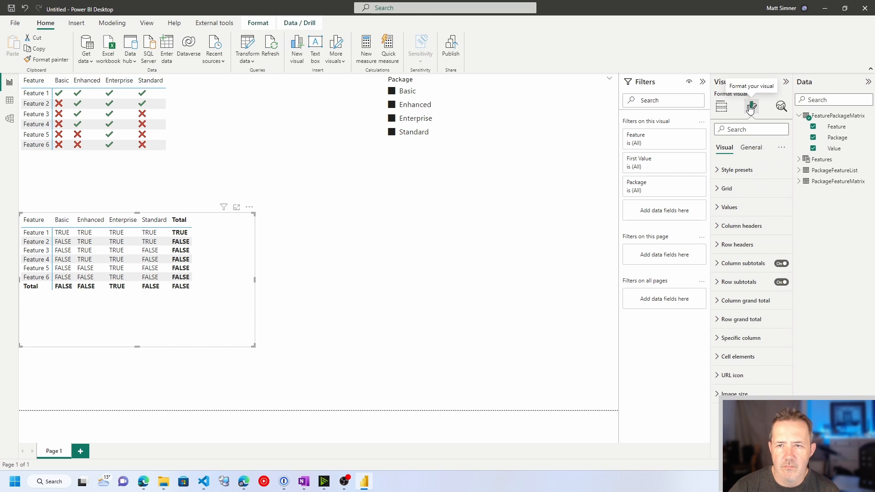
click(779, 264)
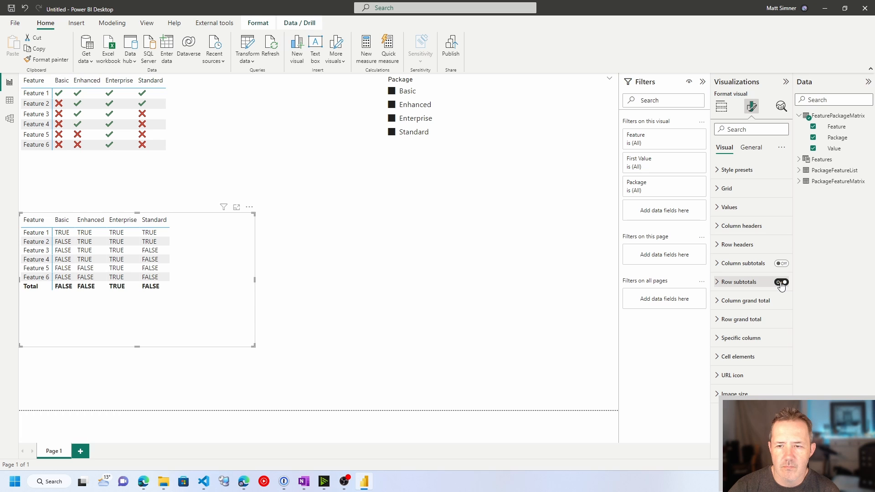
click(781, 283)
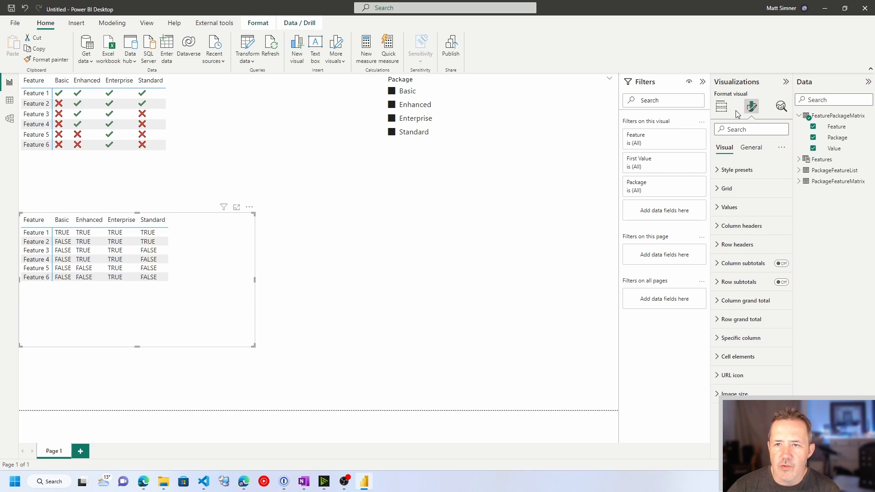
Enable rule-based cell icons for the new matrix and set the first rule to a green check mark when the value is TRUE
click(741, 130)
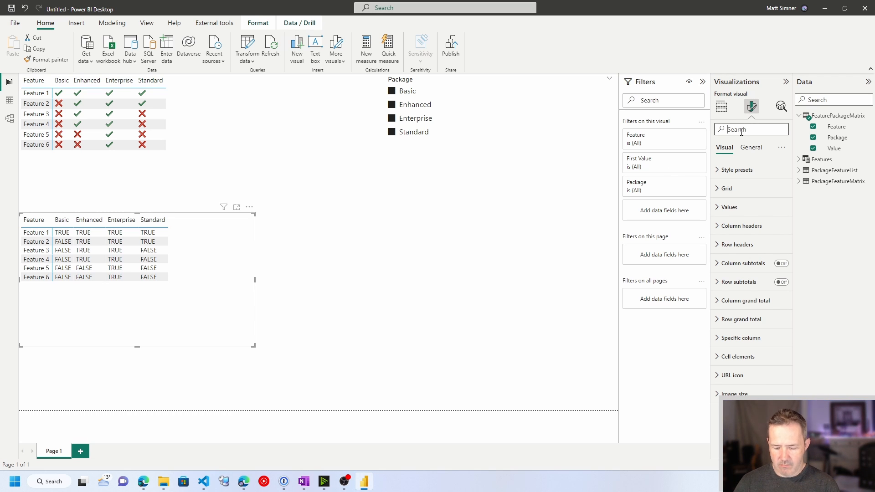
text(icons)
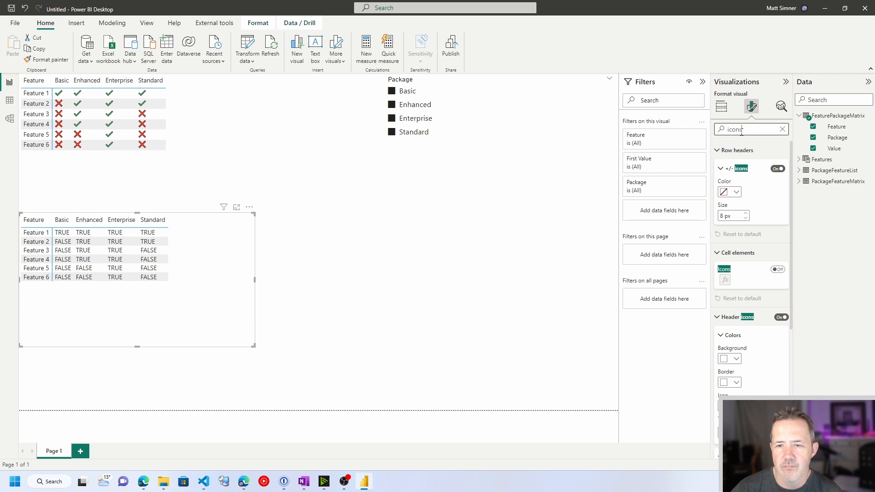
click(777, 270)
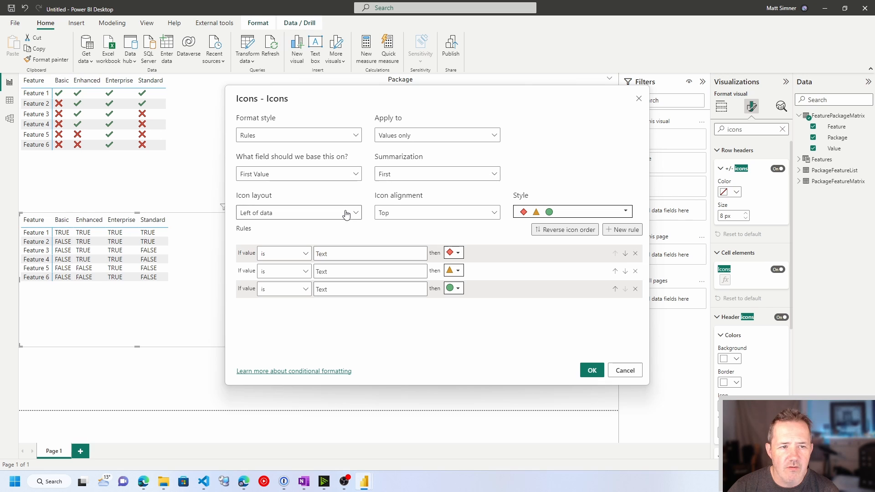
click(305, 256)
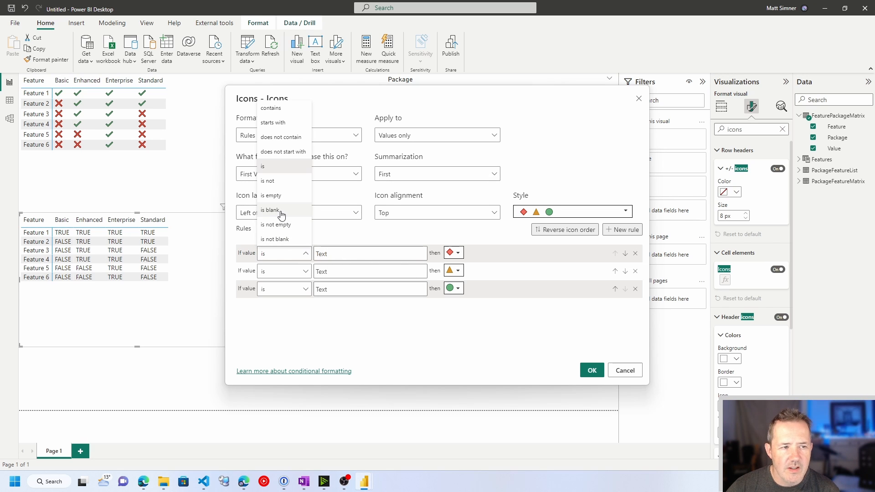
click(330, 253)
text(T)
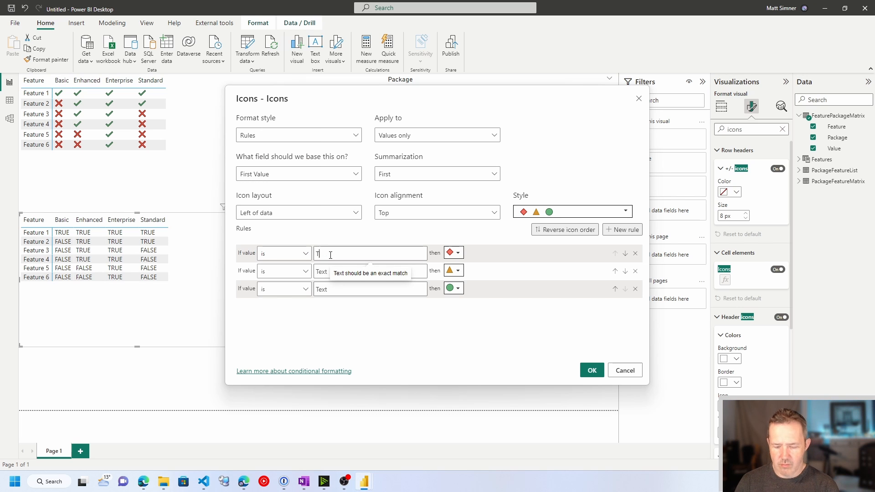
text(RUE)
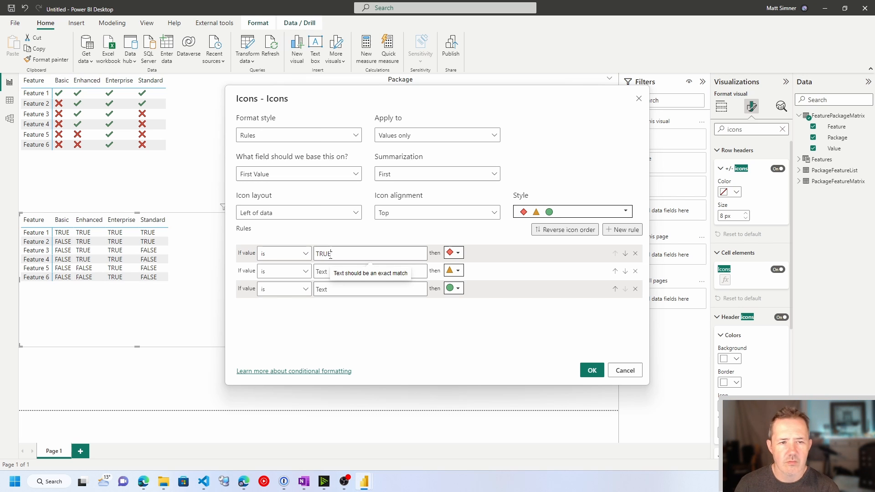
click(459, 254)
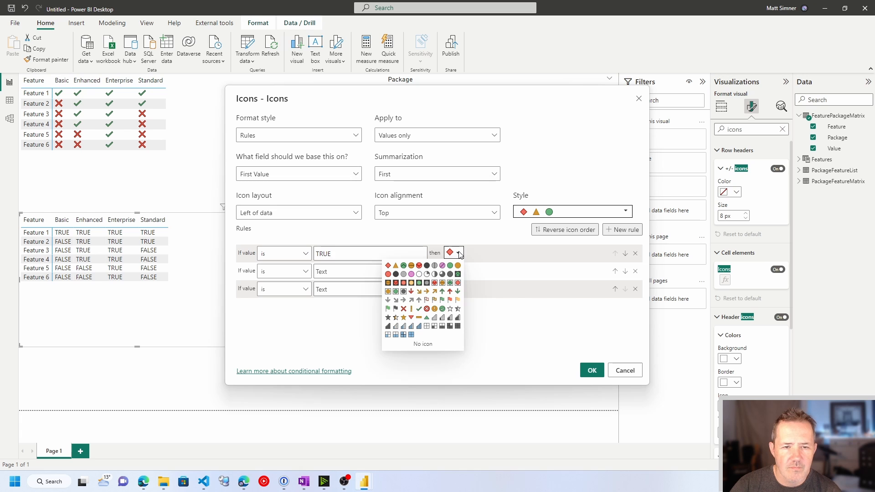
click(419, 308)
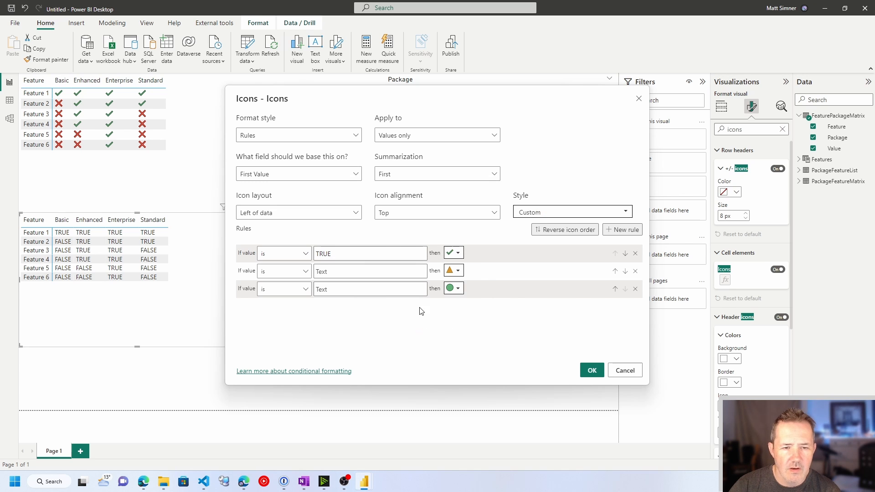
Set the second icon rule to a red circled cross when the value is FALSE, remove the unused third rule and apply
click(339, 272)
text(FALS)
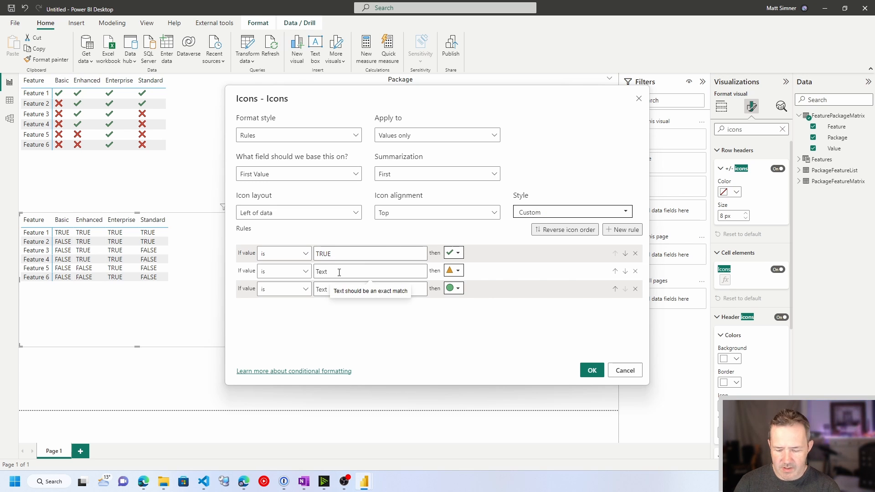
text(E)
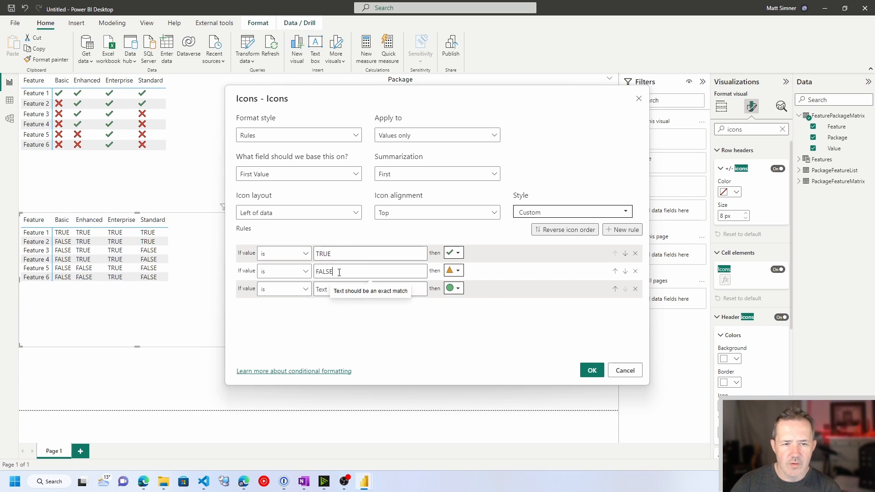
click(457, 272)
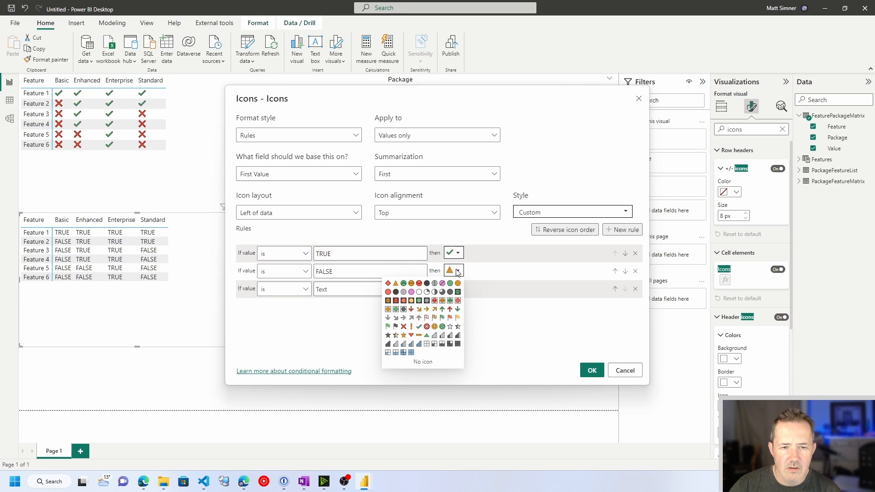
click(426, 327)
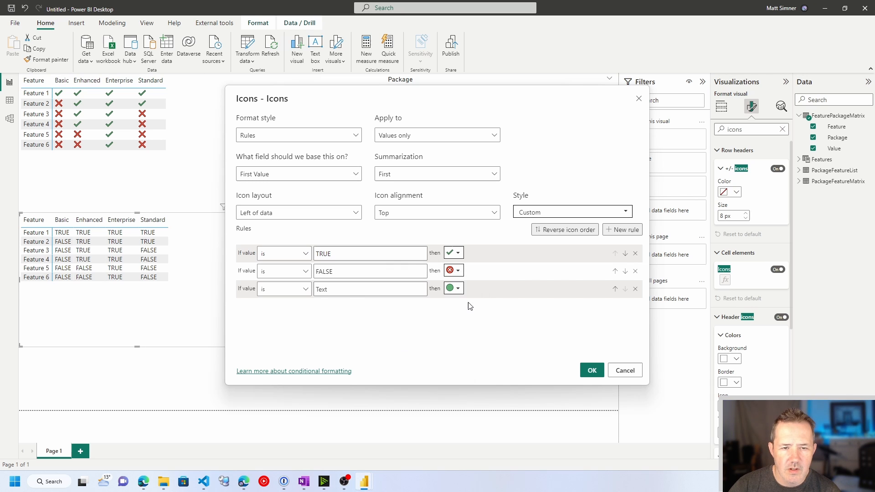
click(634, 290)
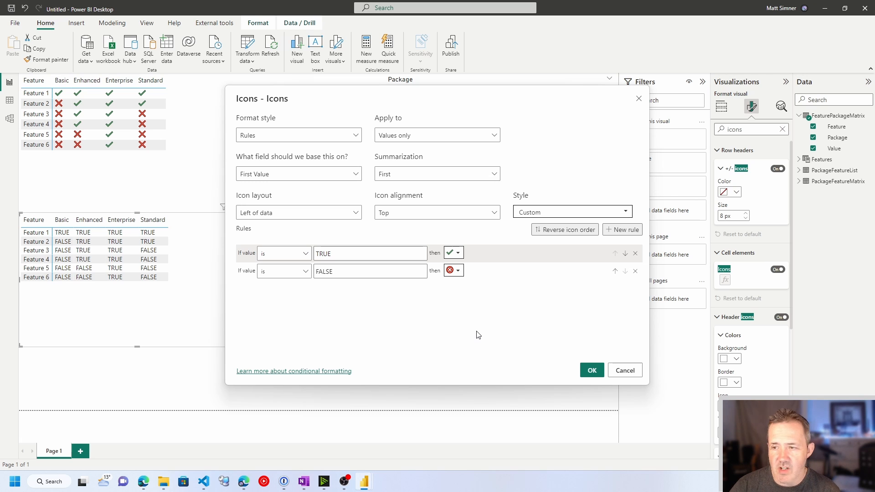
click(591, 370)
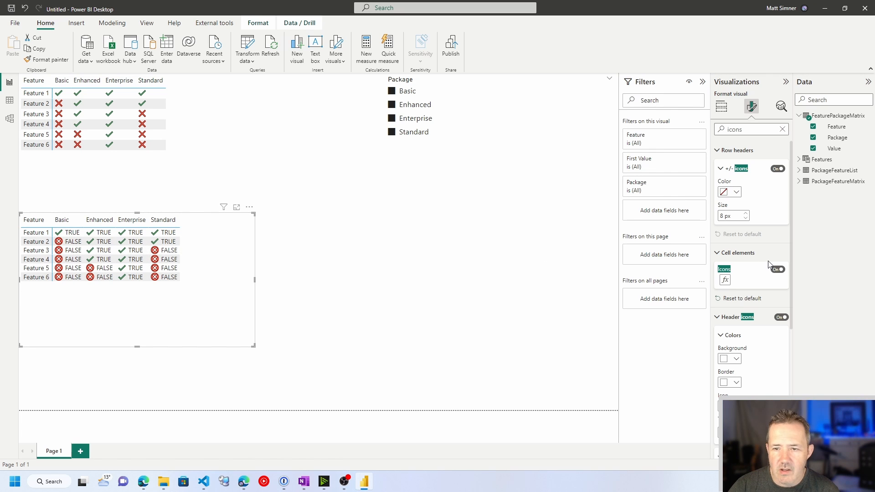
Change the icon layout of the new matrix's cell icons to Icon only
click(727, 282)
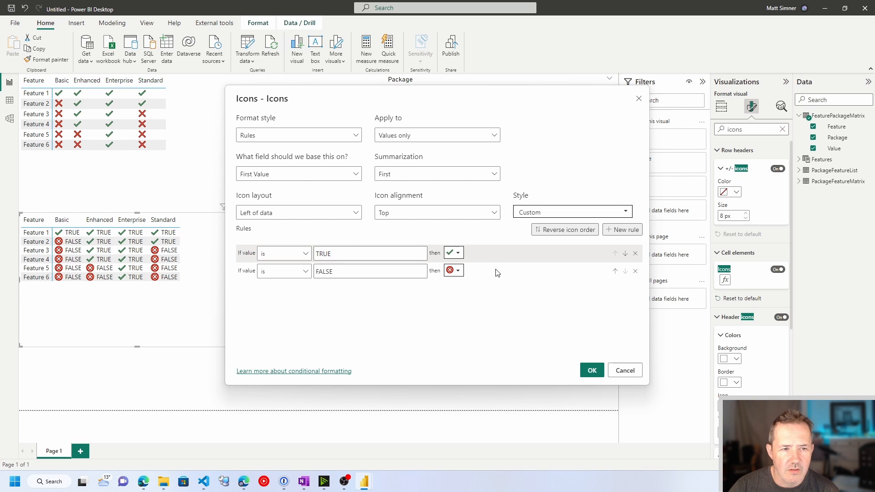
click(277, 215)
click(248, 244)
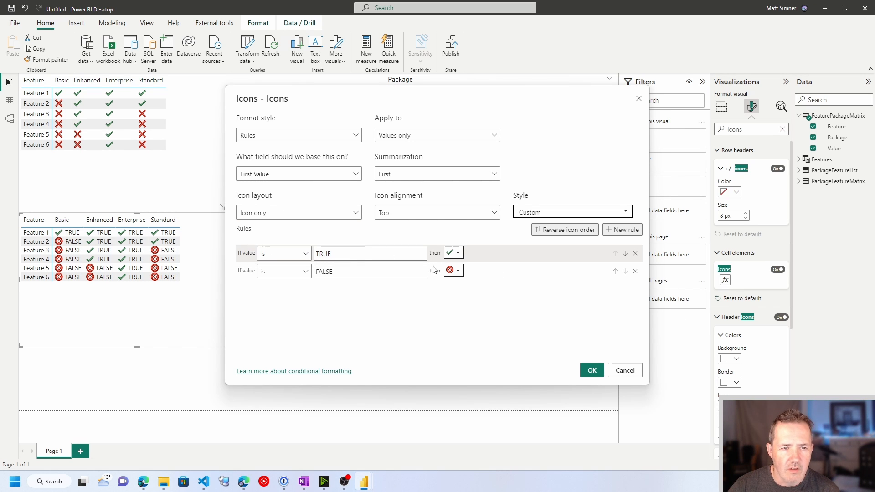
click(592, 371)
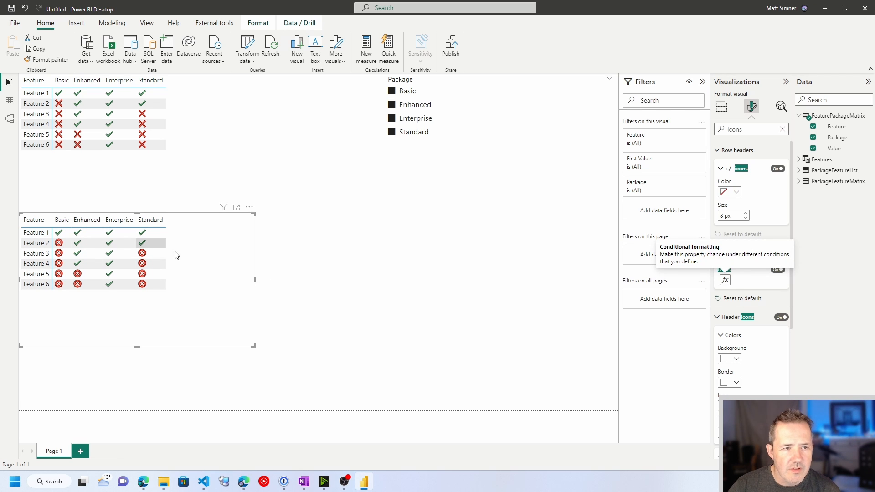
Add a slicer beside the lower matrix, below the existing slicer, and fill it with FeaturePackageMatrix's Package field
click(338, 260)
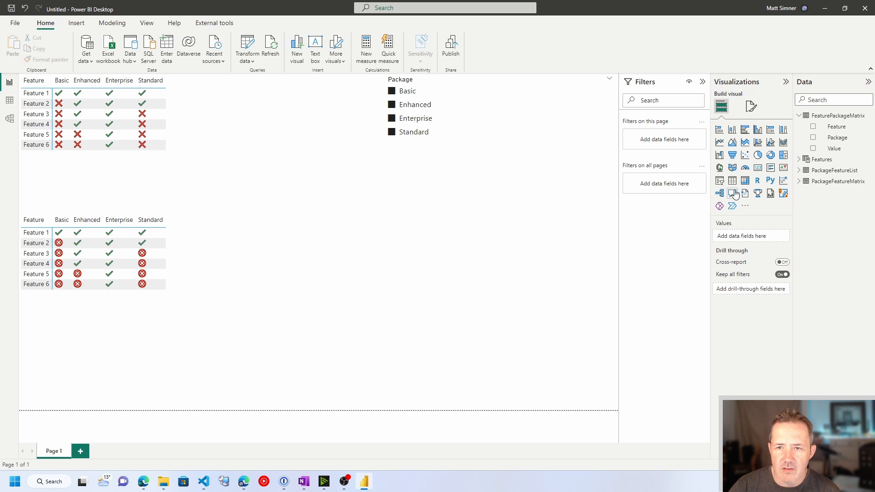
click(719, 180)
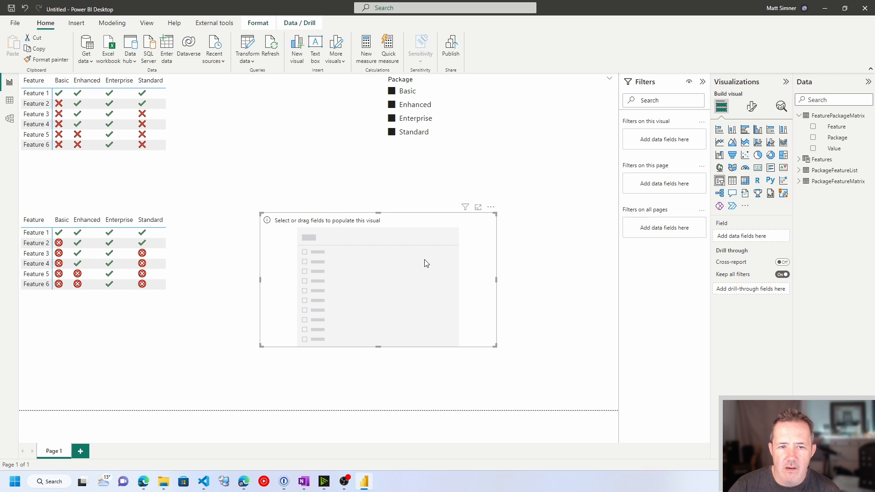
drag(425, 262, 560, 224)
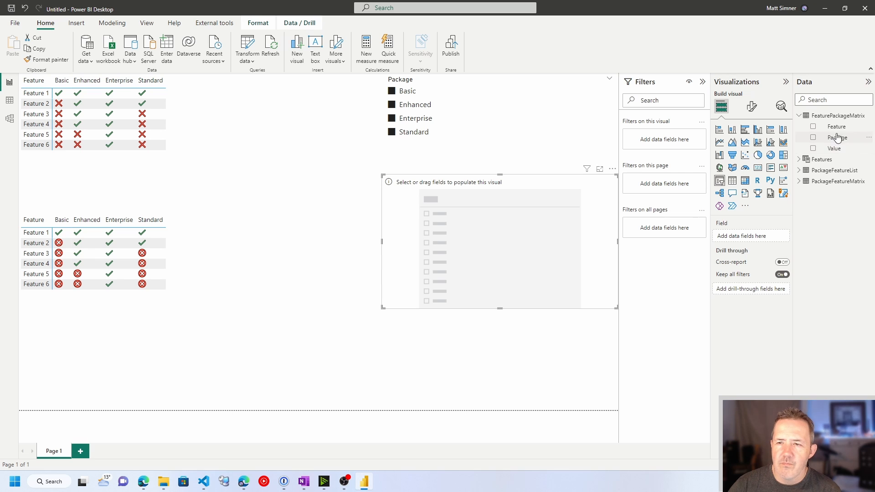
drag(829, 140, 520, 219)
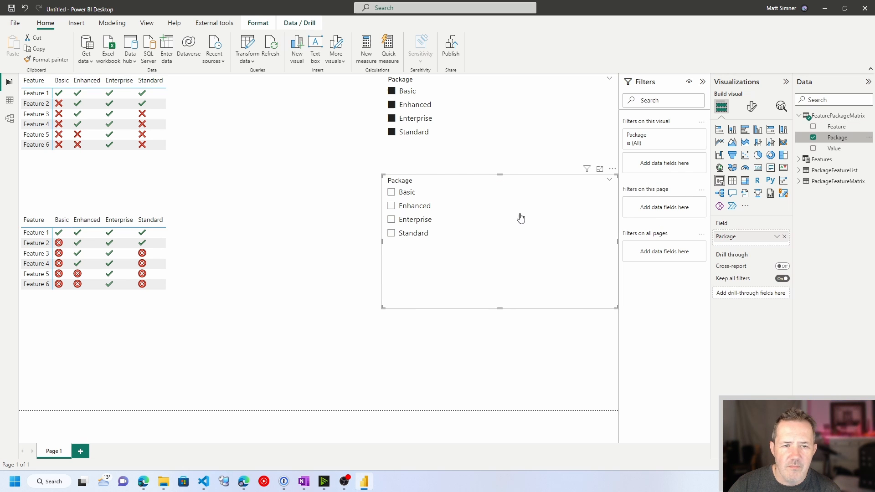
Test the new Package slicer by selecting Basic, Enhanced, Enterprise and Standard one after another
click(391, 192)
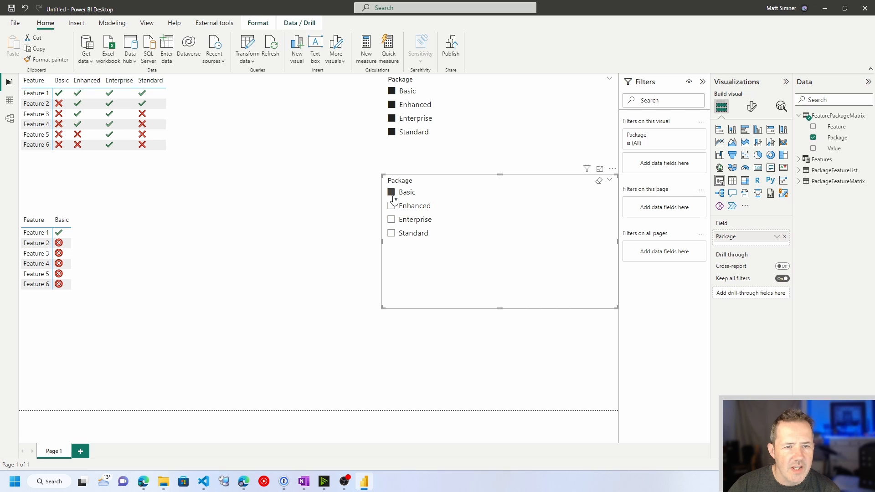
click(392, 206)
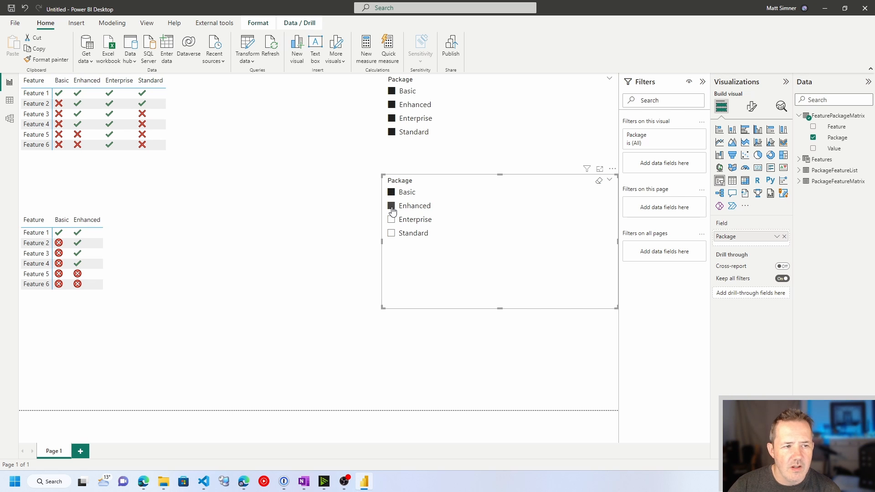
click(391, 219)
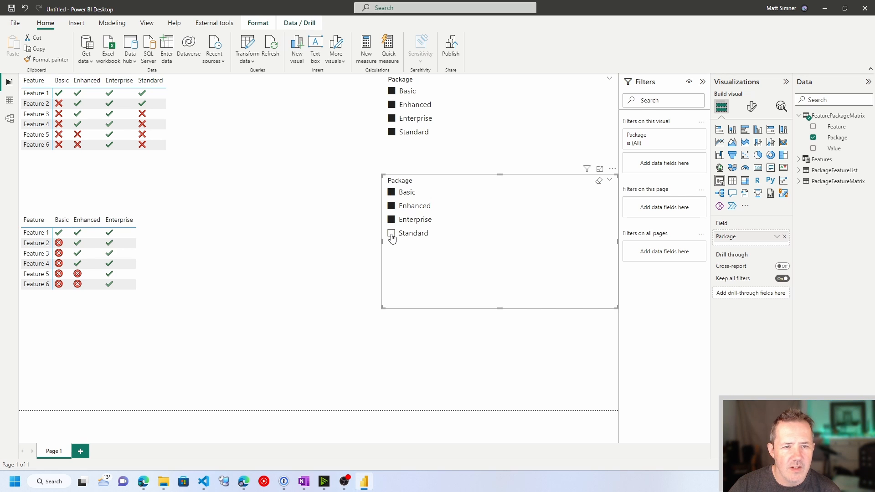
click(391, 234)
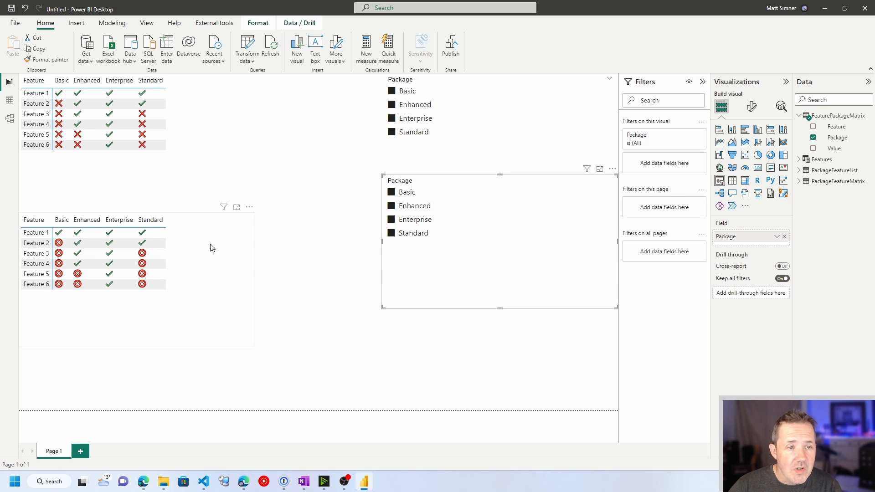
Move the lower matrix and its Package slicer up close beneath the first pair, and shorten the slicer to fit its options
click(210, 232)
drag(210, 232, 212, 199)
click(474, 228)
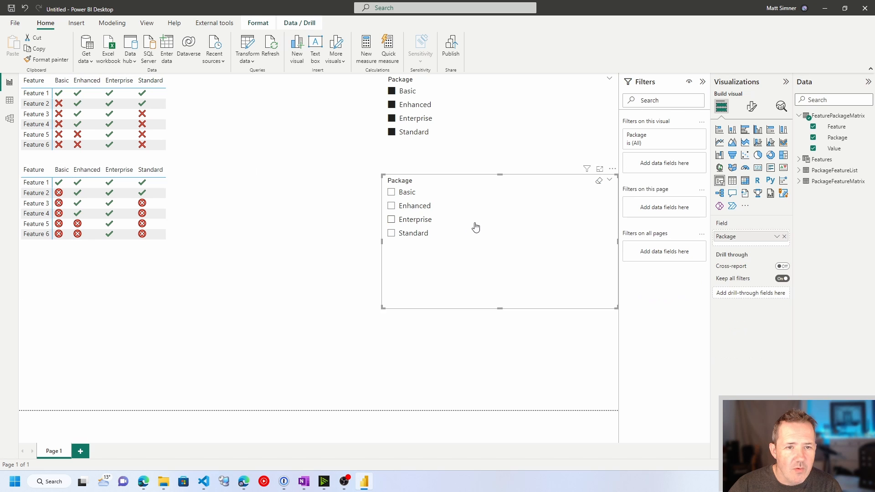
drag(474, 228, 474, 214)
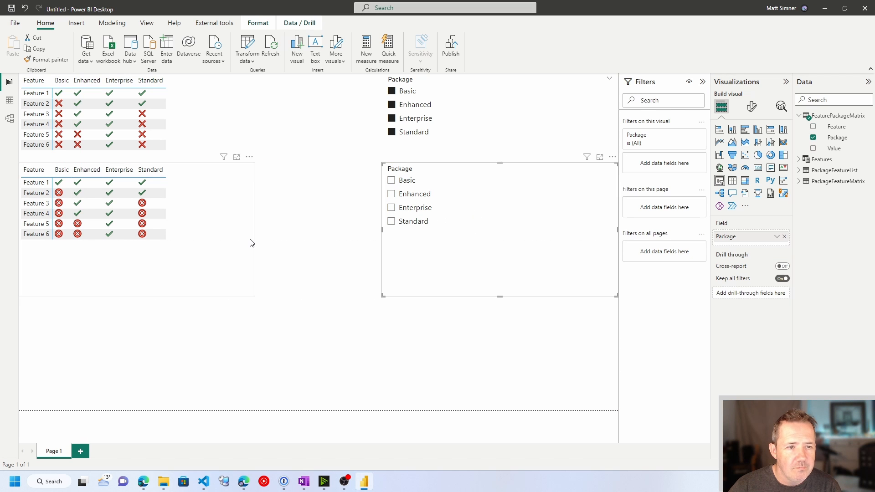
click(234, 326)
click(483, 276)
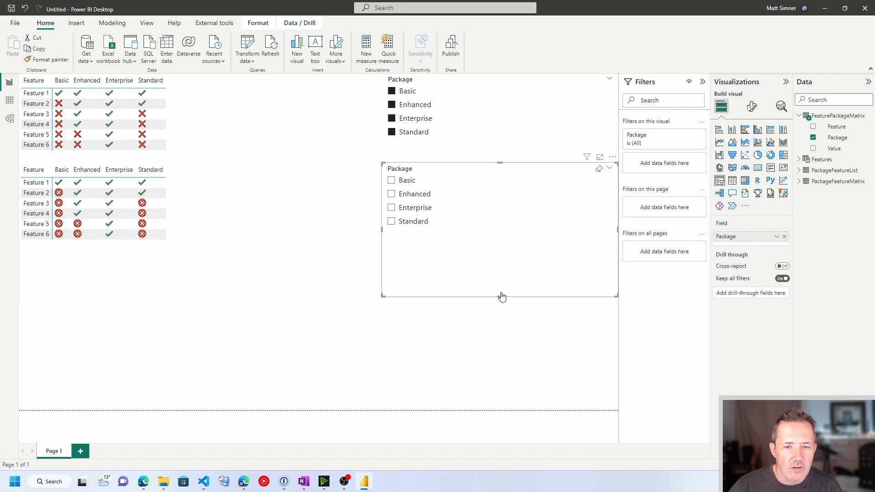
drag(500, 285, 501, 263)
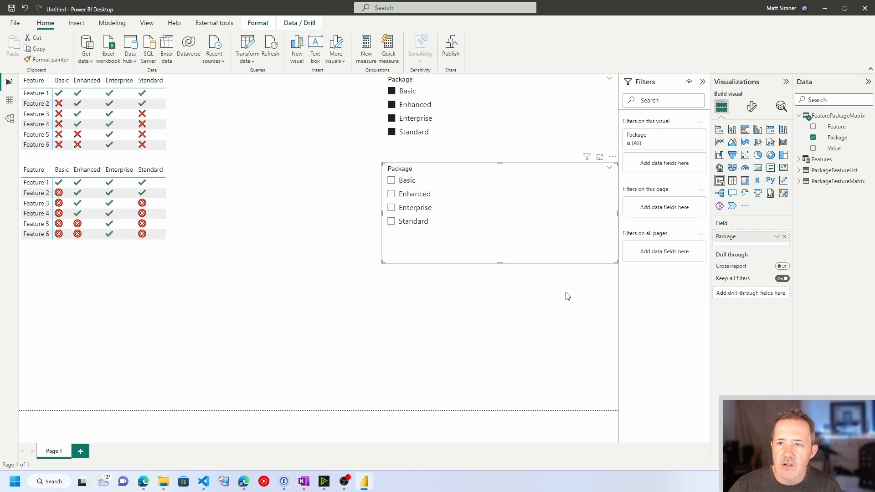
Collapse the FeaturePackageMatrix table and expand PackageFeatureMatrix to show its fields
click(799, 117)
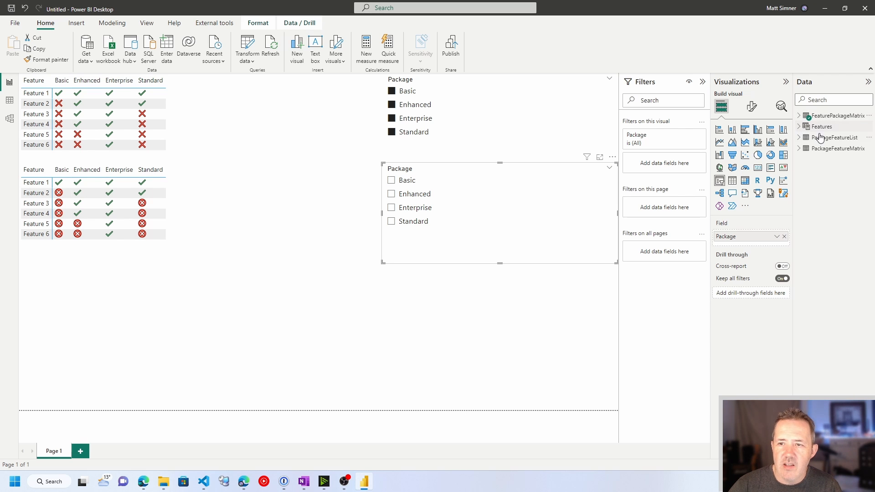
click(828, 151)
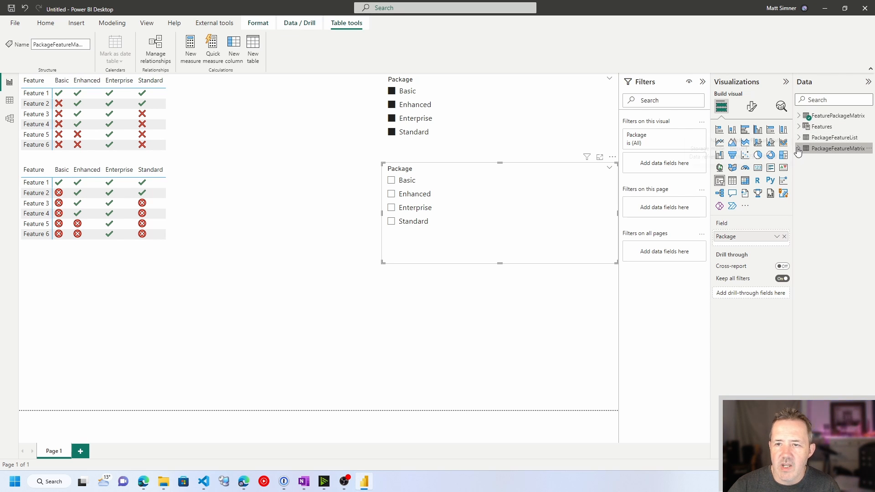
click(799, 149)
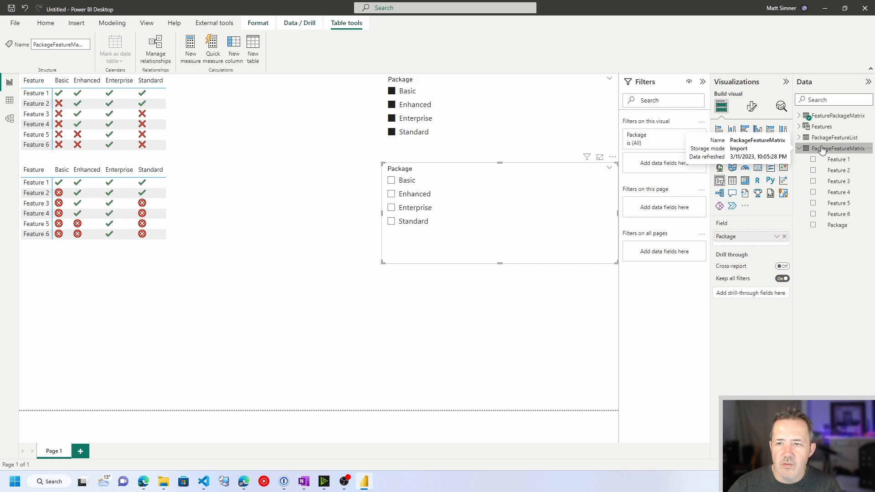
Review the columns and values of the PackageFeatureMatrix table in the data view, and return to the report
click(9, 100)
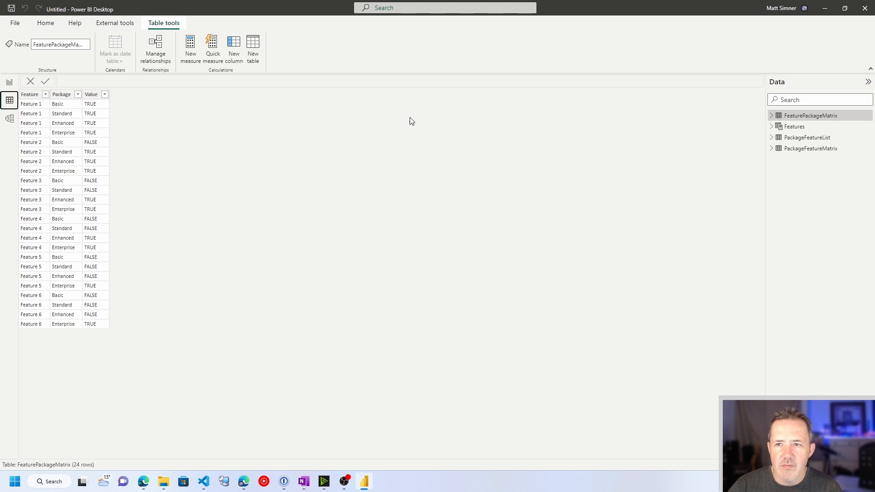
click(810, 149)
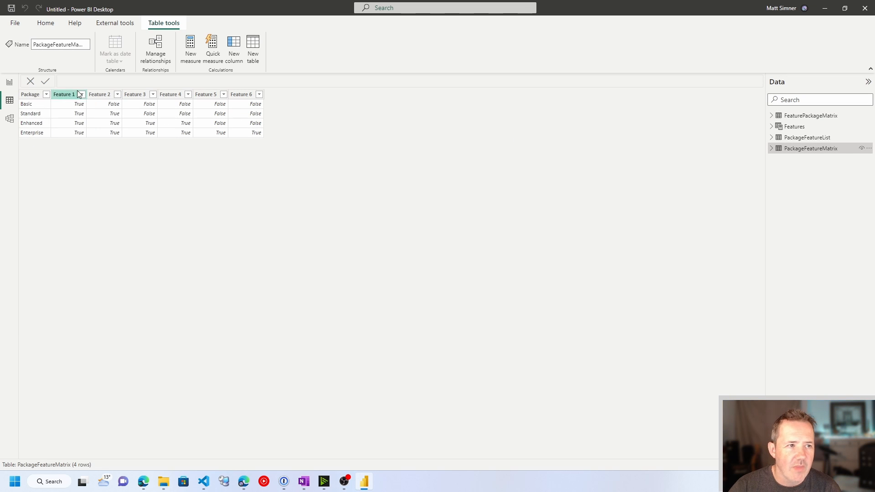
click(10, 82)
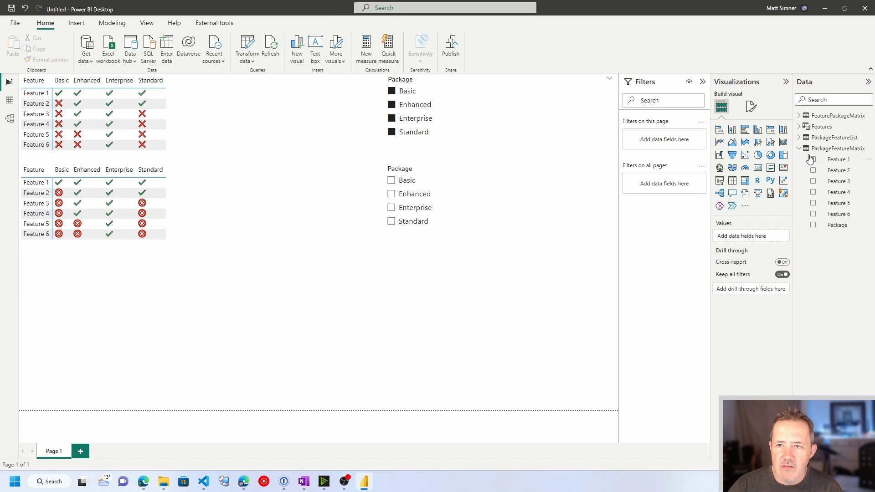
Add an empty matrix visual beneath the existing two and open the PackageFeatureMatrix query for editing
click(745, 181)
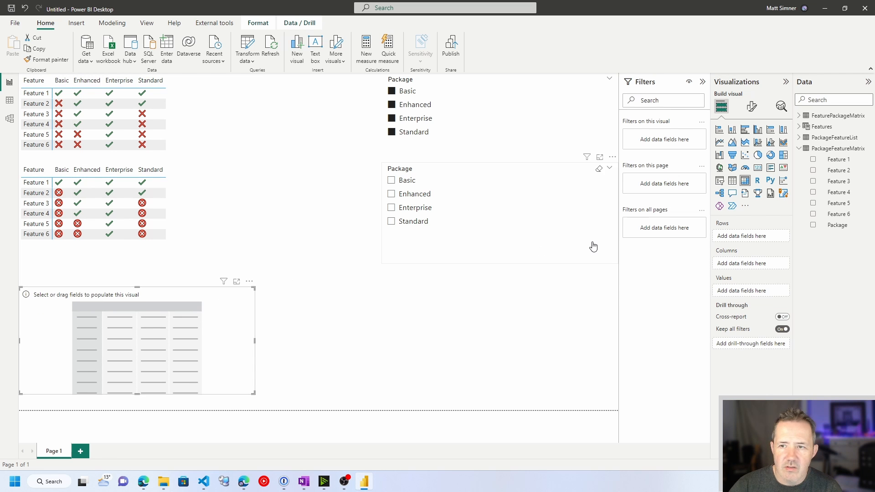
click(869, 152)
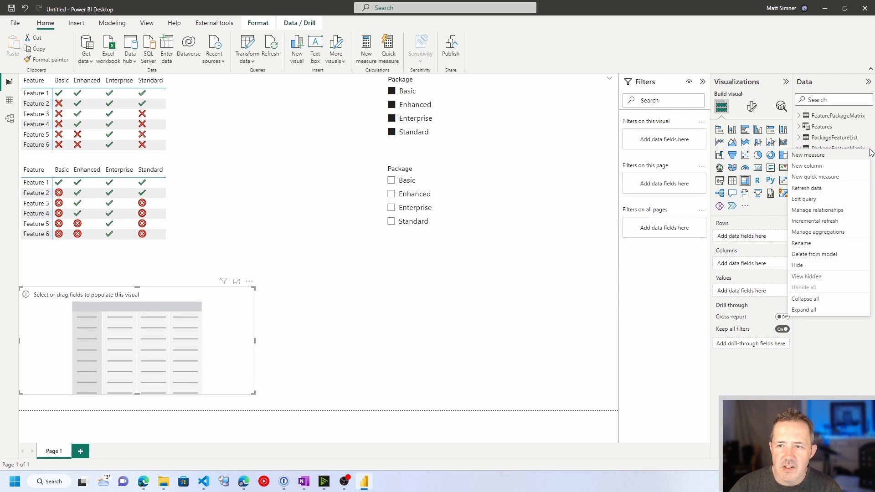
click(812, 200)
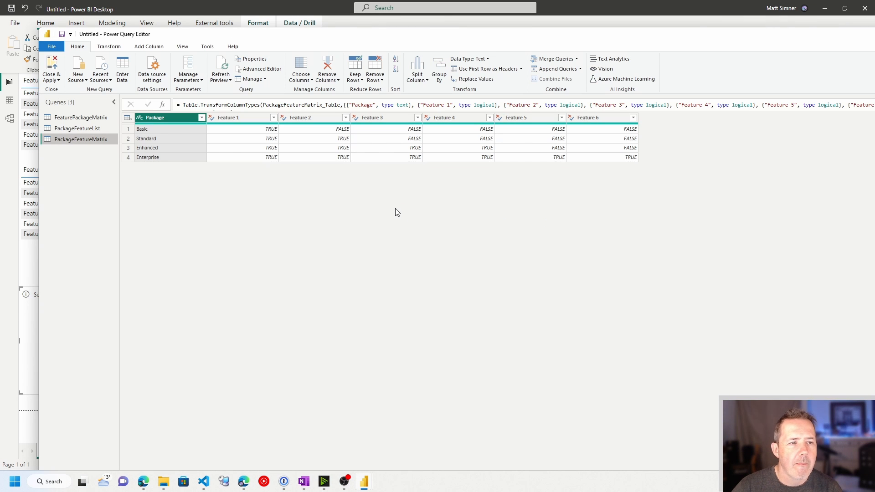
Unpivot the Feature 1 through Feature 6 columns of the PackageFeatureMatrix query
click(237, 118)
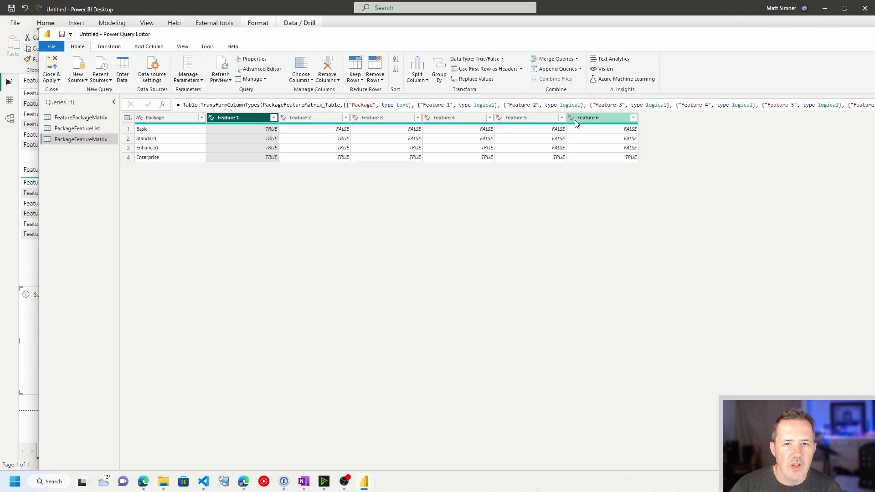
shift+click(589, 119)
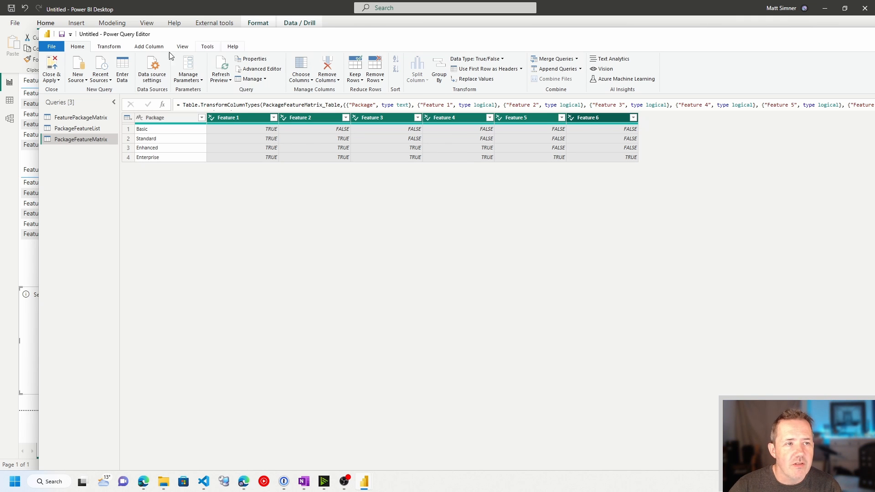
click(117, 48)
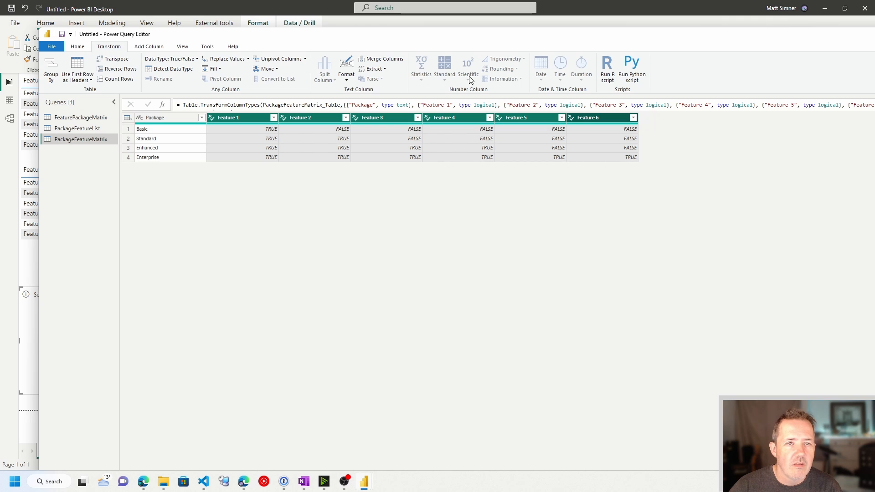
click(279, 62)
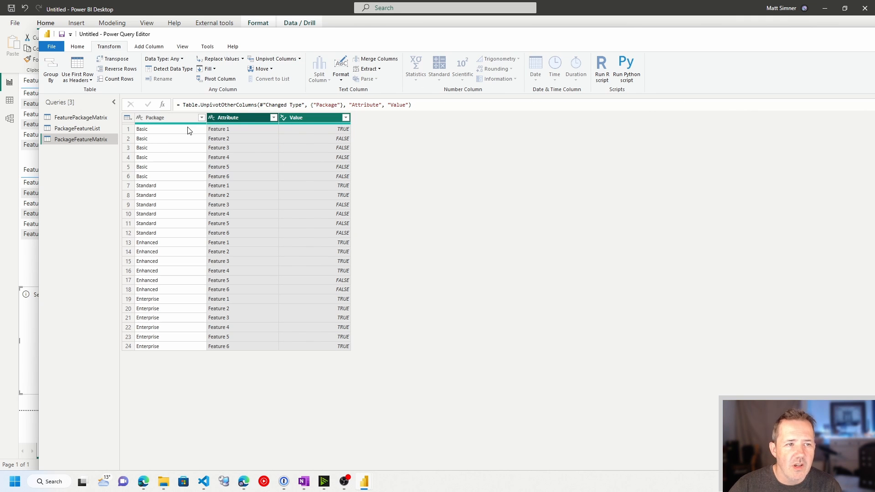
Rename the Attribute column to Feature, and close the query editor while trying to apply the changes
double_click(239, 118)
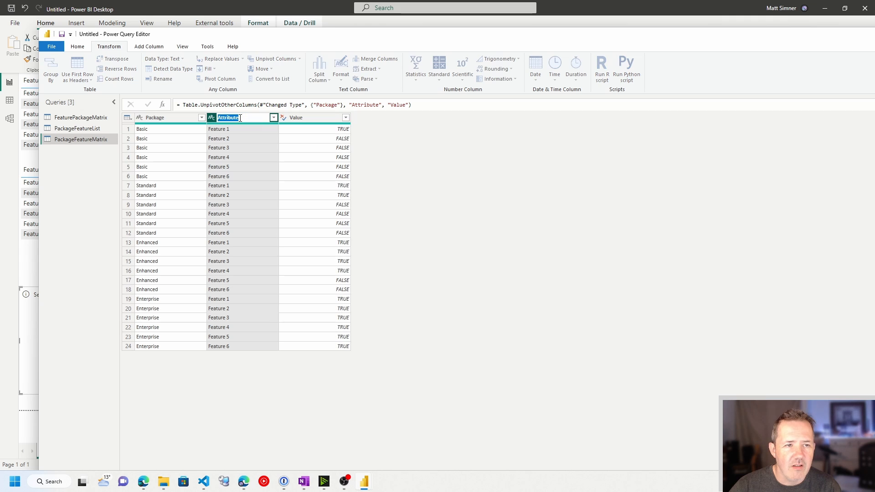
text(Feature)
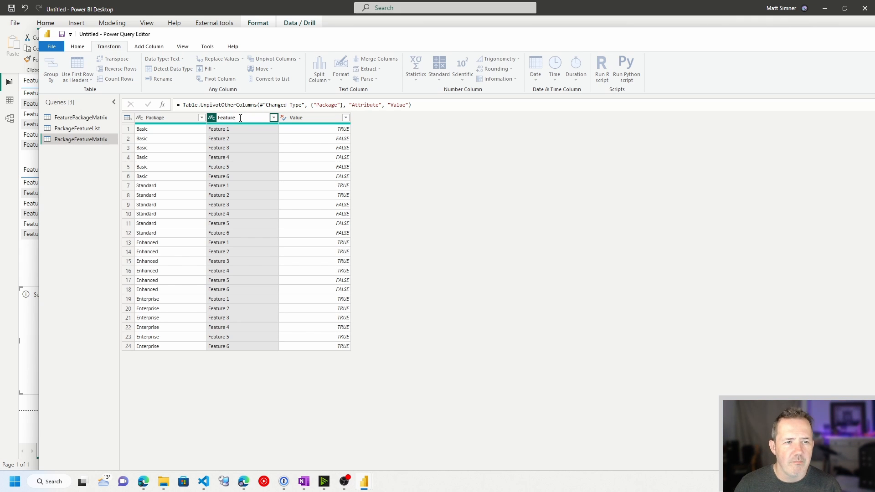
key(Return)
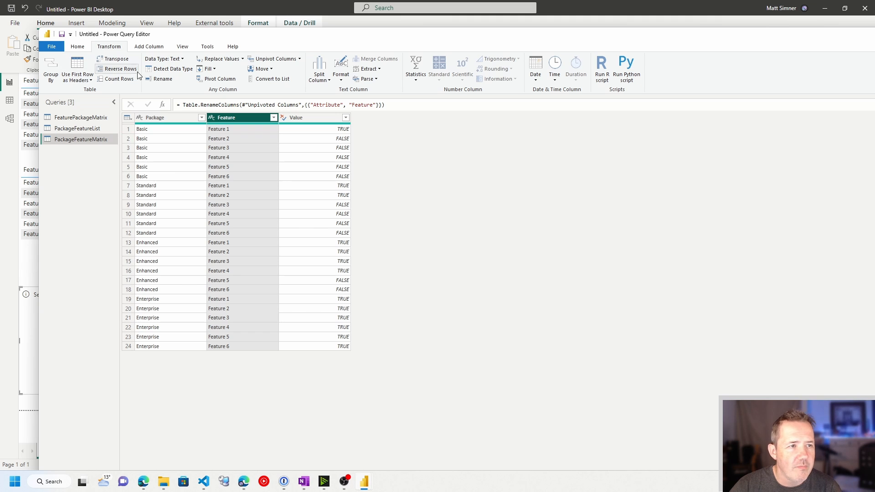
click(78, 46)
click(59, 78)
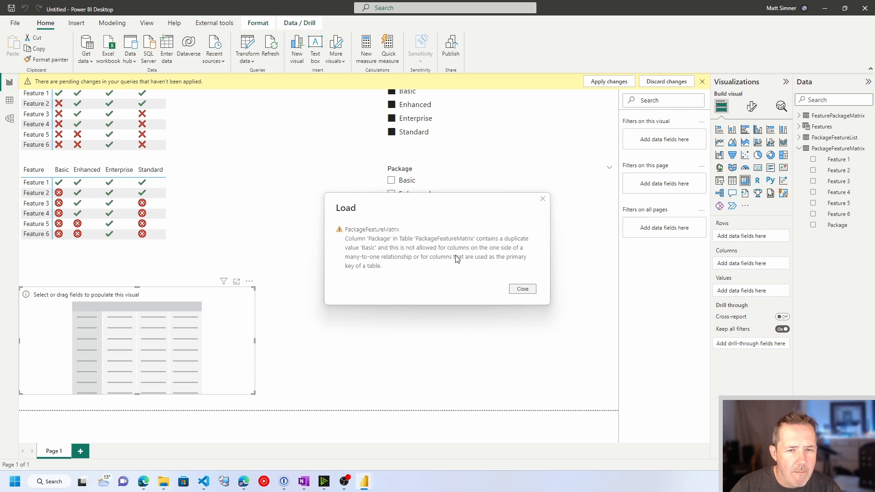
click(522, 290)
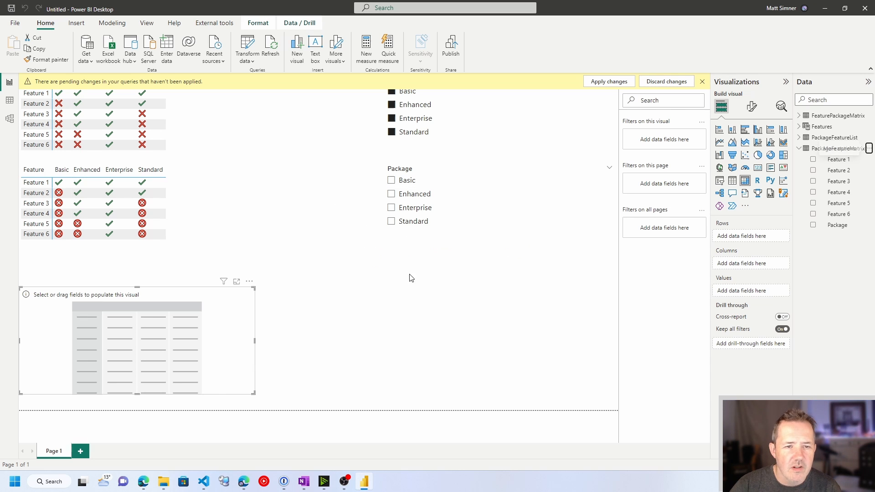
Delete the Package relationship between FeaturePackageMatrix and PackageFeatureMatrix in the model, and apply the pending query changes
click(9, 119)
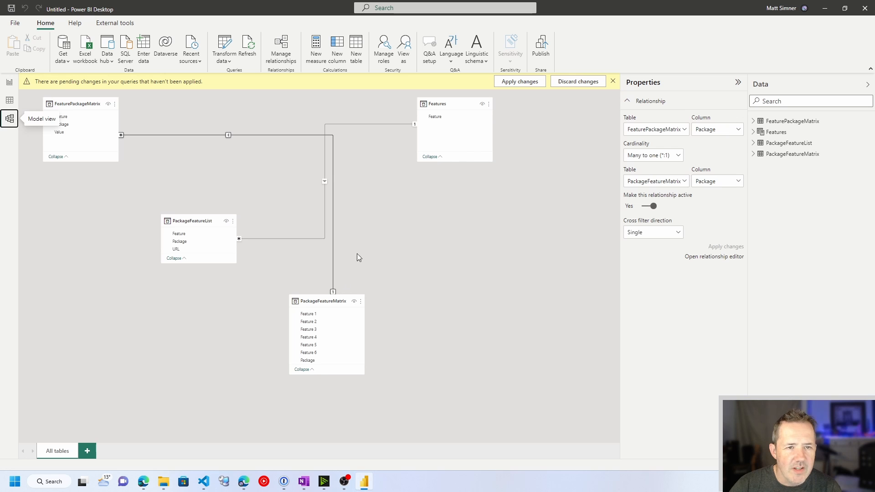
right_click(143, 134)
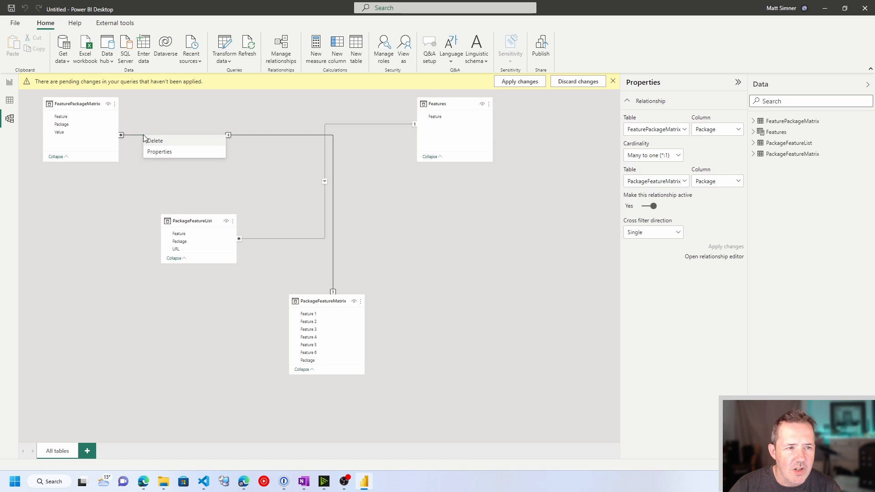
click(151, 141)
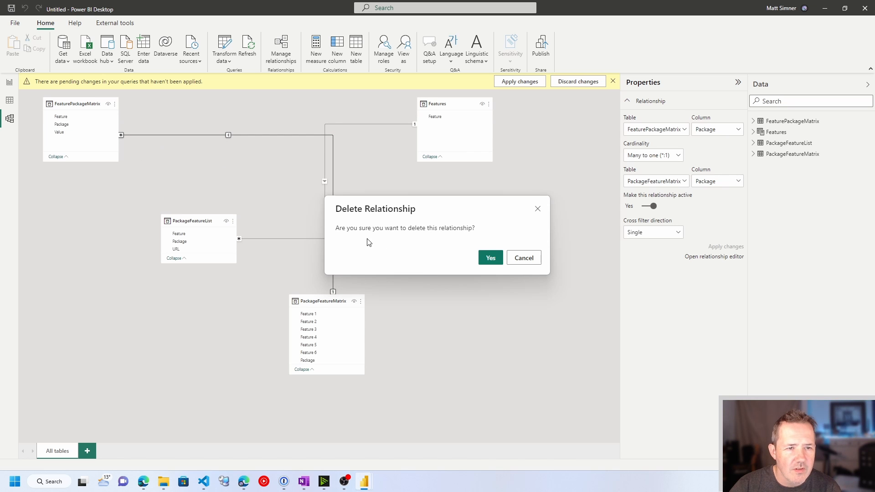
click(490, 258)
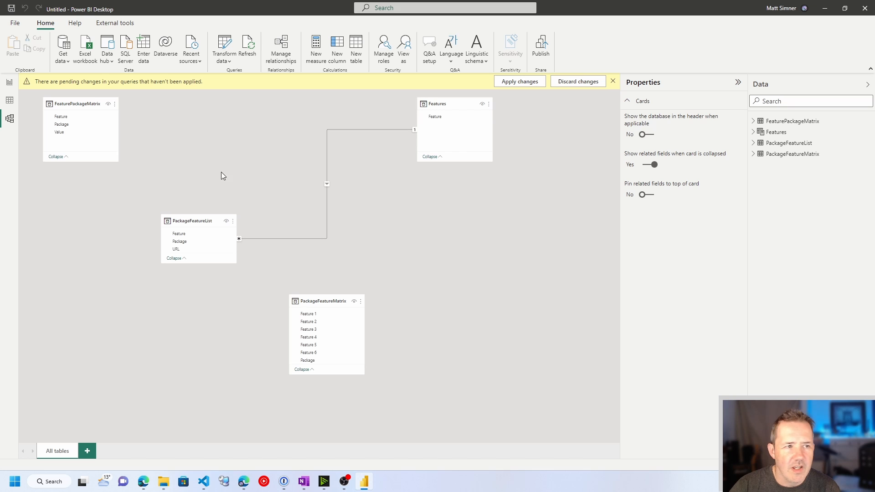
click(509, 83)
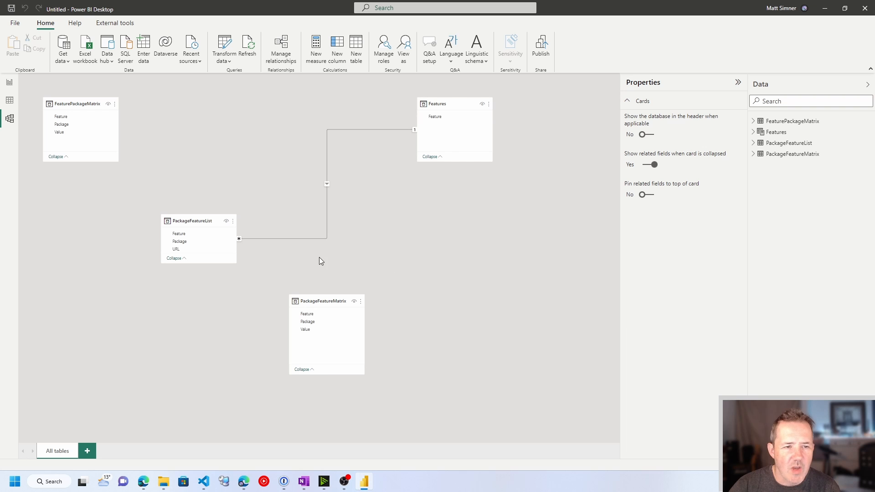
Back in the report, fill the new matrix from PackageFeatureMatrix with Feature as rows, Package as columns and Value as values
click(9, 82)
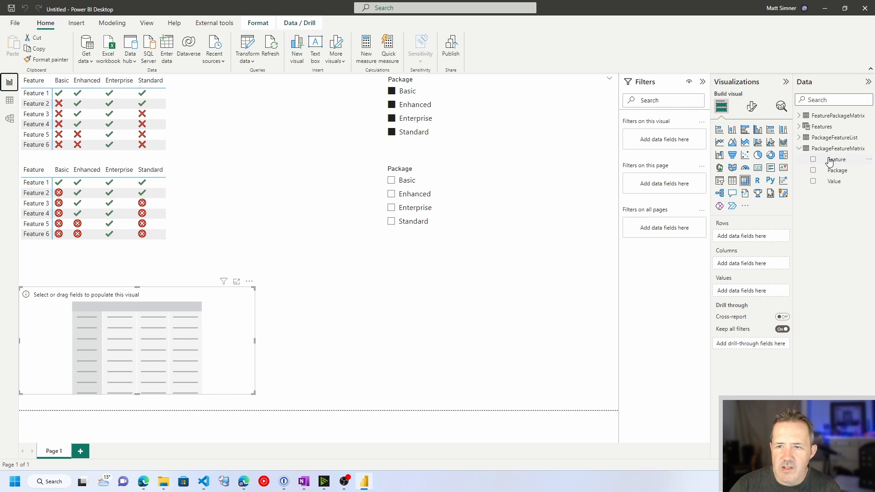
drag(840, 163, 729, 236)
drag(839, 172, 758, 270)
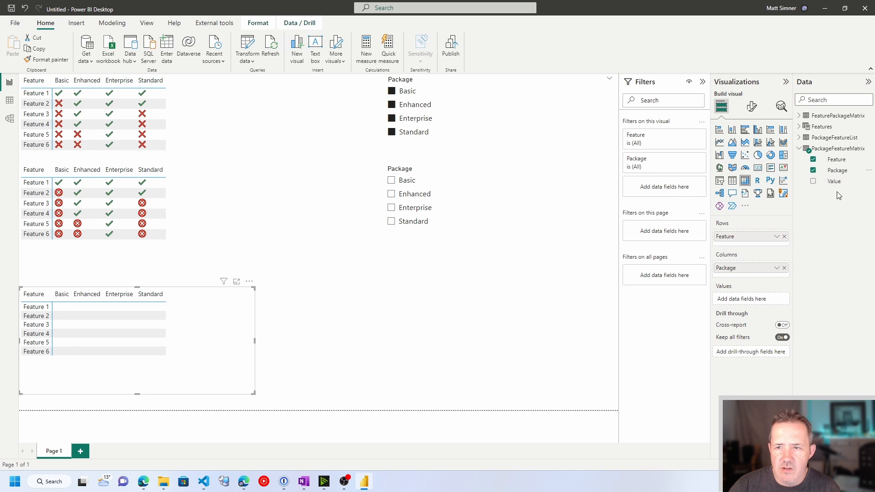
drag(837, 186, 752, 306)
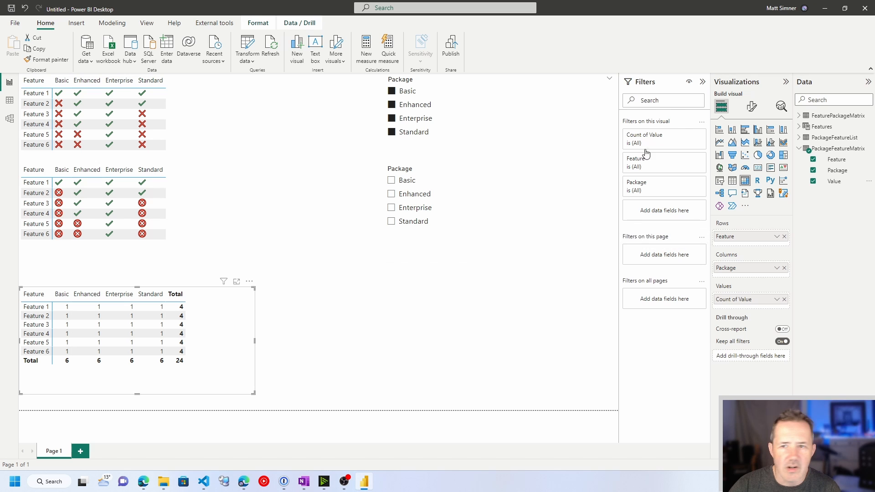
Set the data type of PackageFeatureMatrix's Value column to Text and summarize it as First in the matrix
click(833, 181)
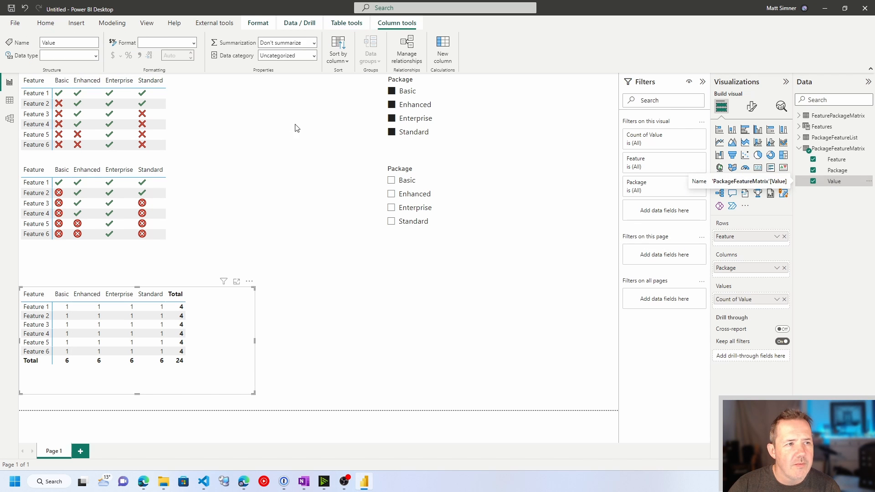
click(96, 56)
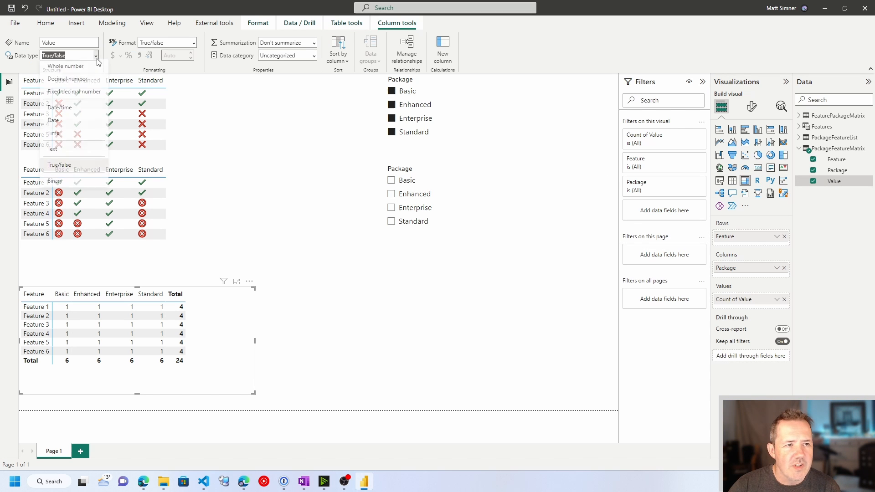
click(63, 150)
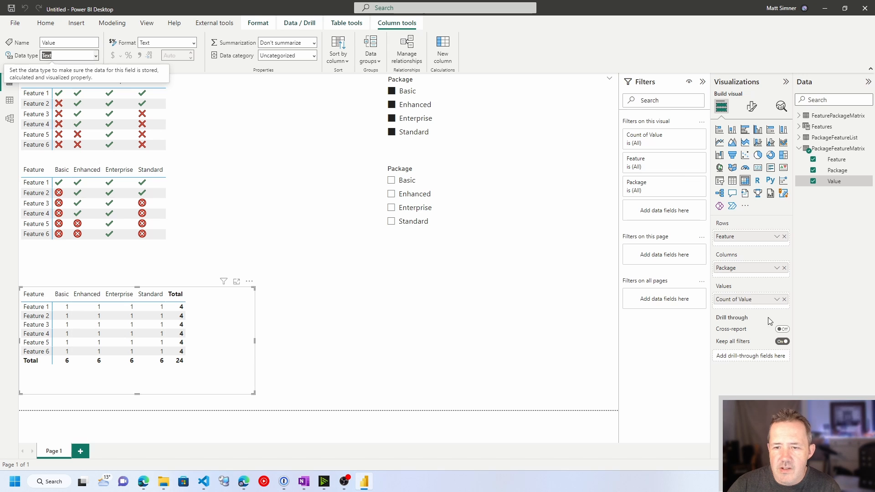
click(777, 299)
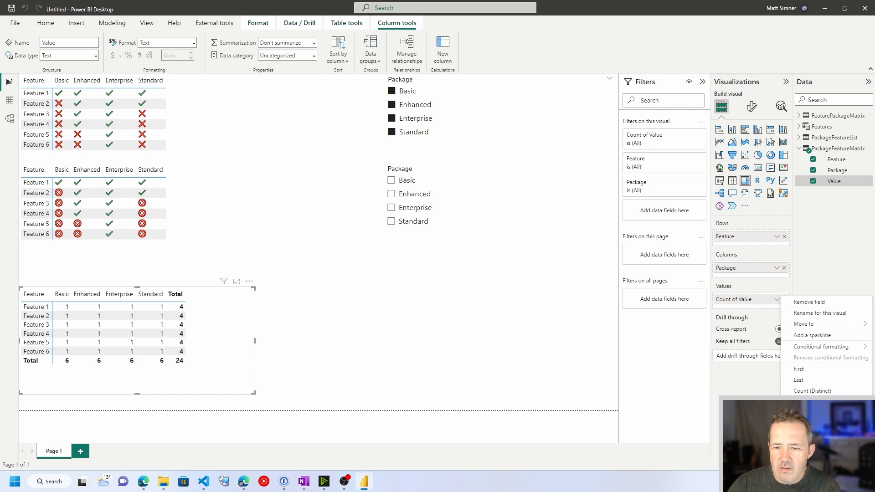
click(801, 368)
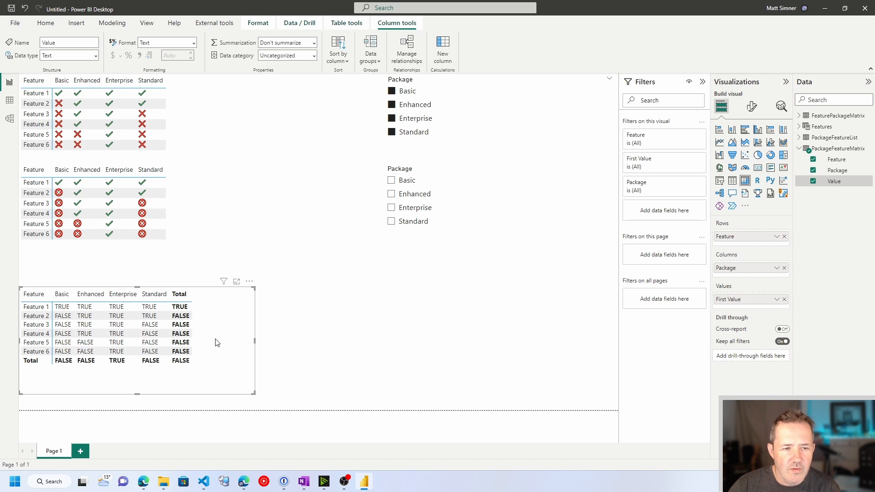
Turn off the column subtotals and row subtotals of the new matrix
click(751, 108)
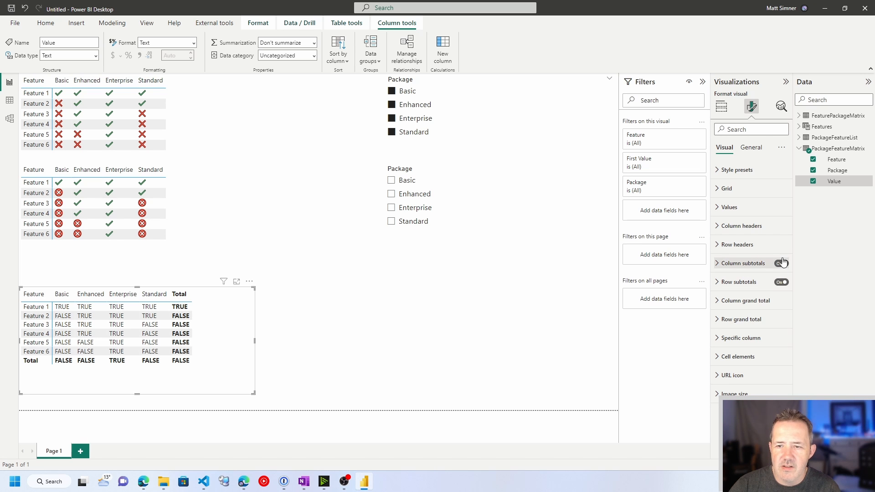
click(307, 305)
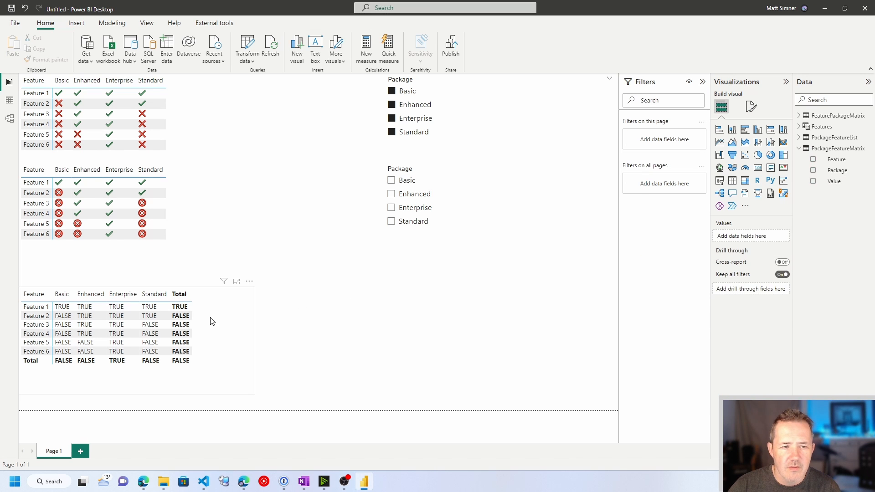
click(231, 312)
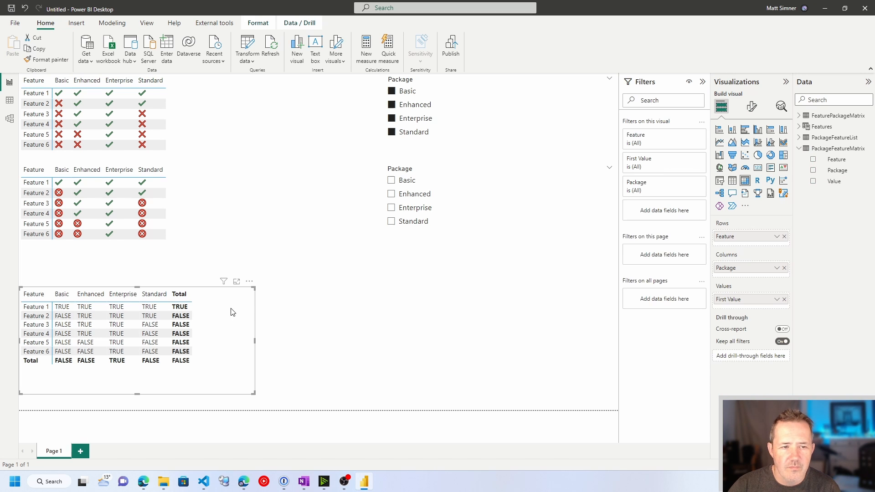
click(751, 107)
click(781, 263)
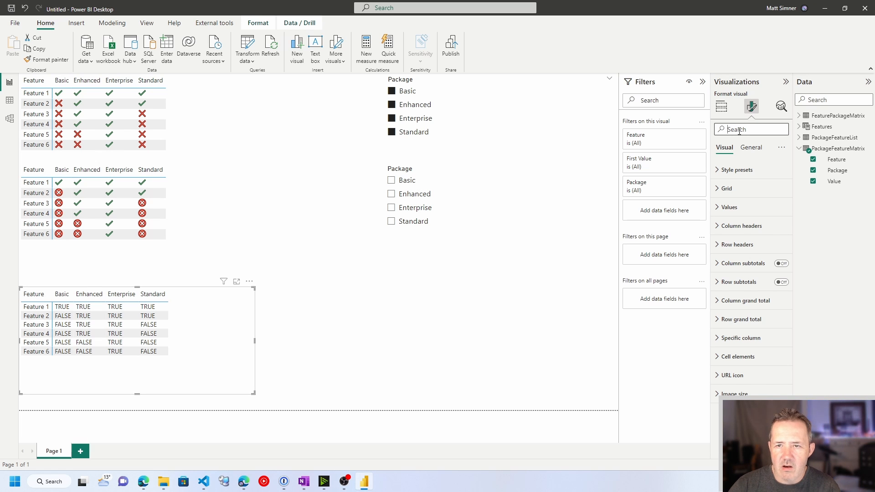
Enable conditional icons on the new matrix's cell elements and set their icon layout to Icon only
text(icons)
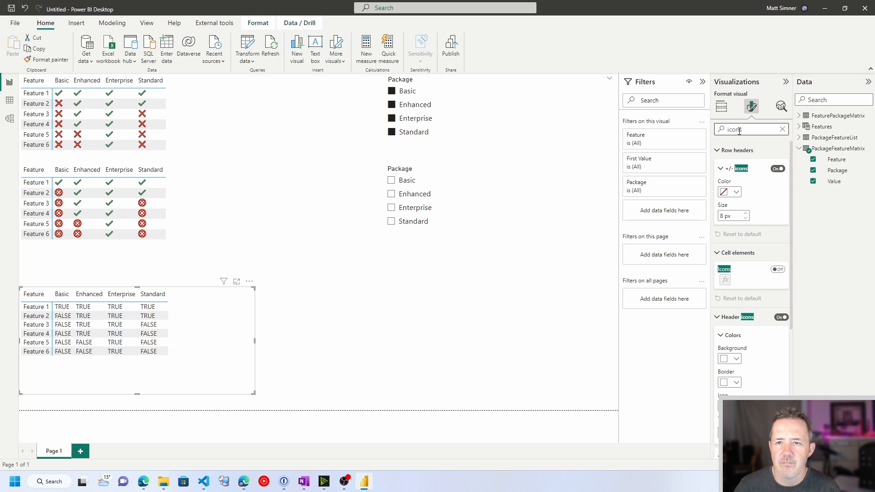
click(780, 271)
click(724, 280)
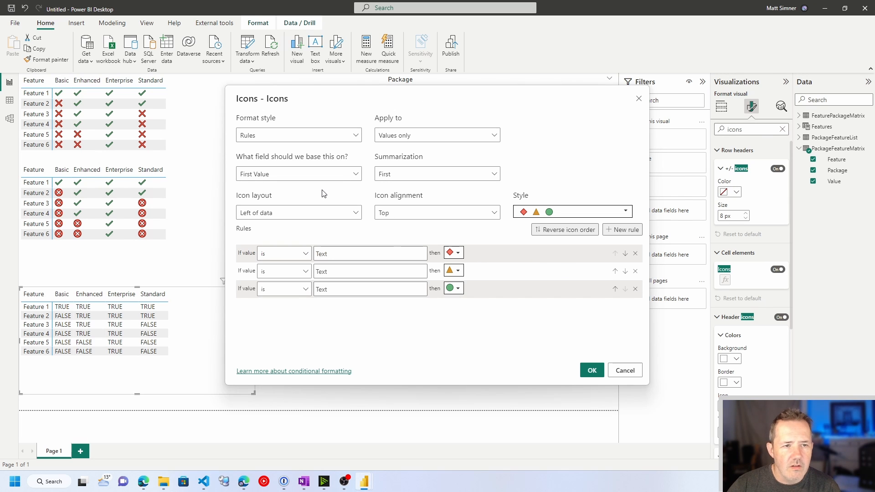
click(301, 213)
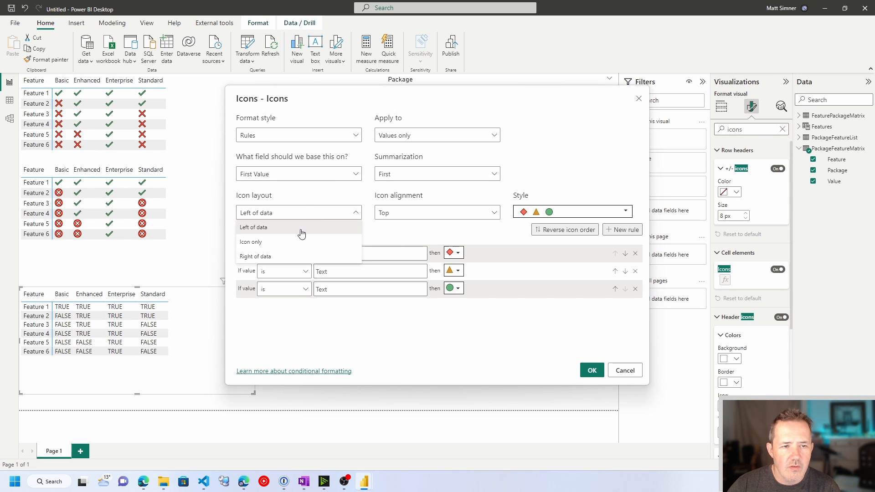
click(275, 242)
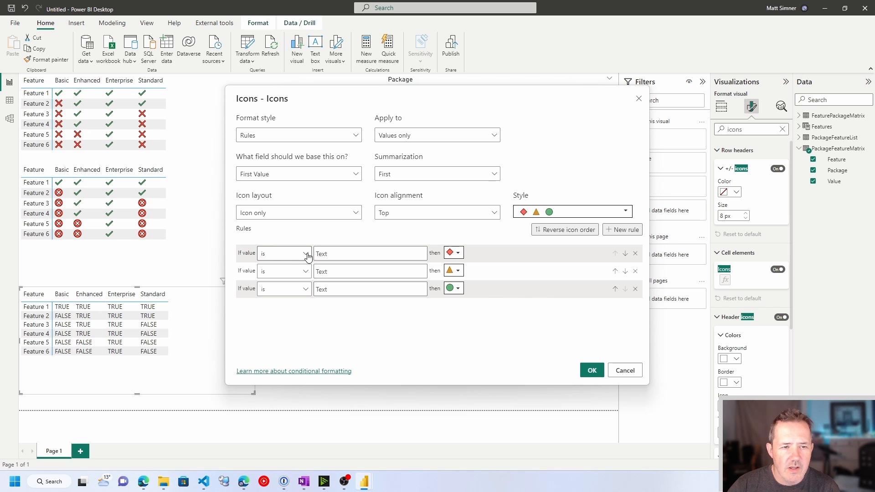
Set the icon rules to a green check for TRUE and a red circled cross for FALSE, delete the third rule and apply
click(339, 252)
text(TRUE)
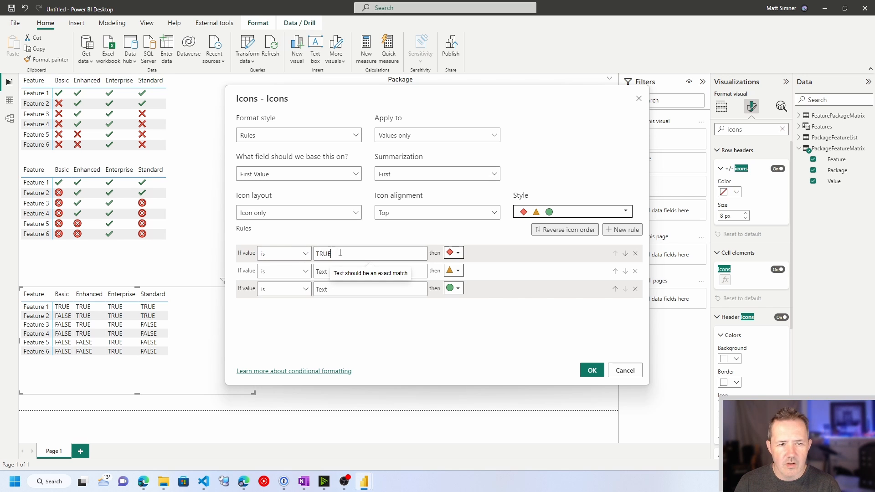
click(457, 254)
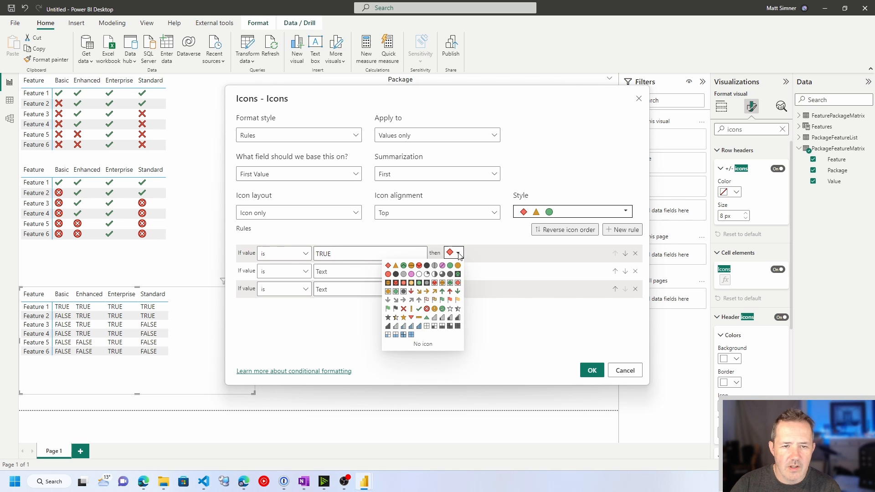
click(419, 309)
click(377, 272)
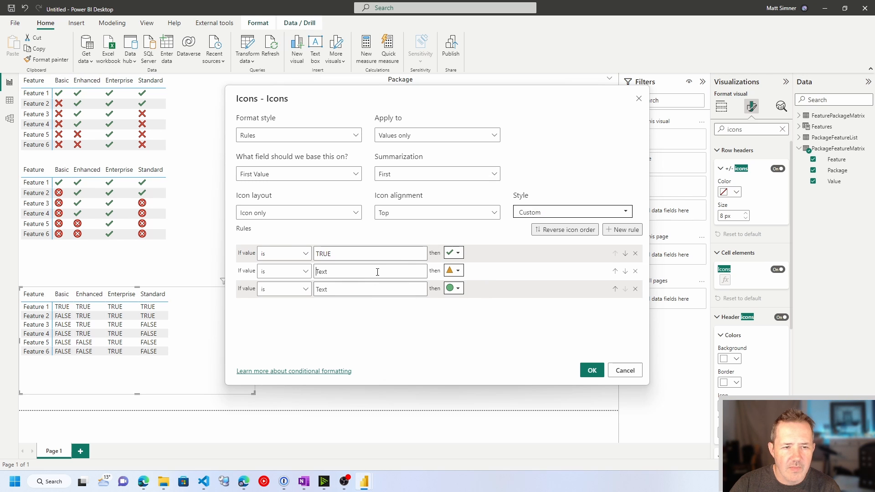
text(FALSE)
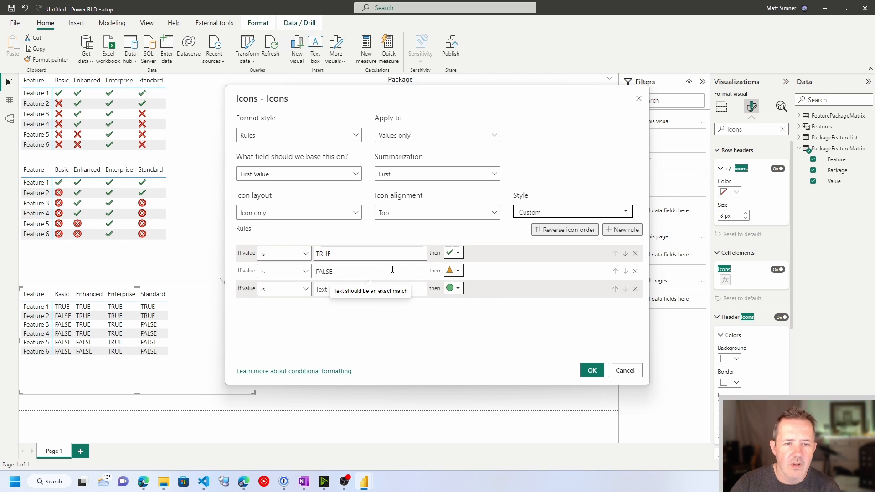
click(458, 271)
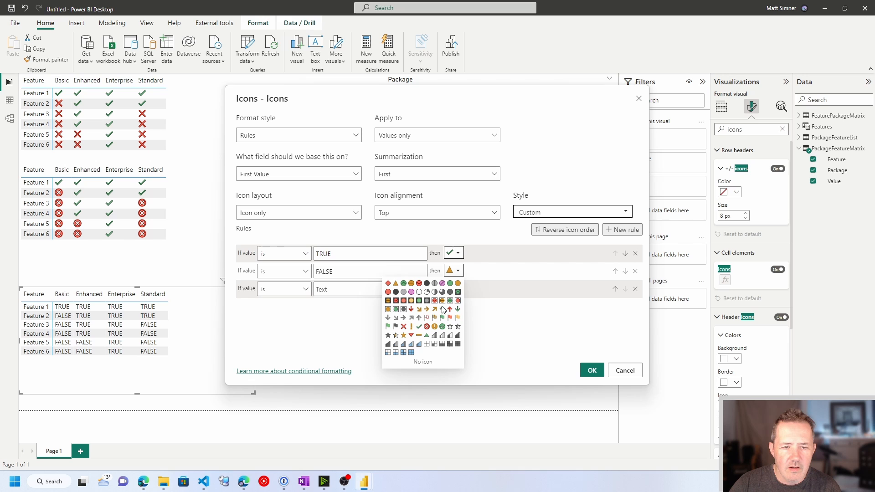
click(427, 326)
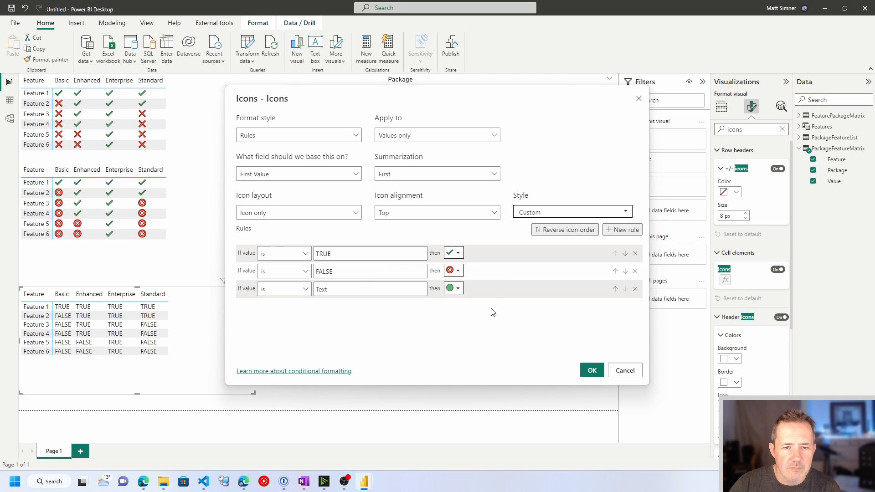
click(636, 288)
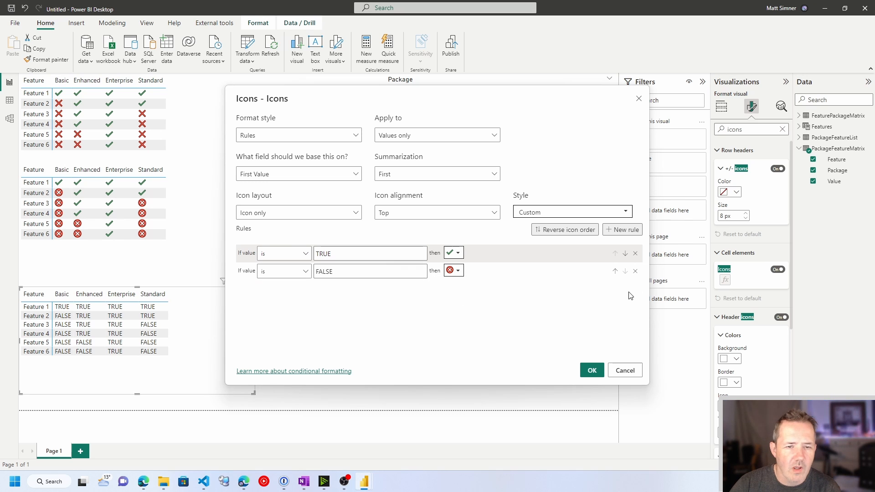
click(592, 370)
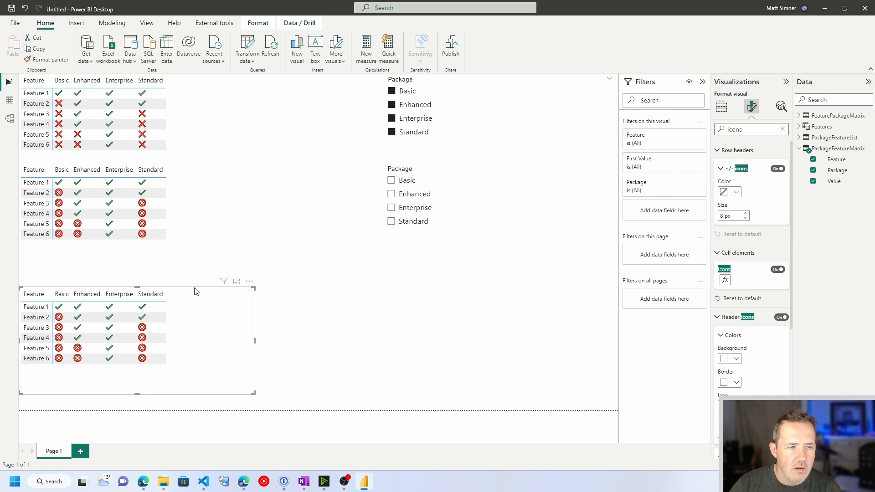
Add a slicer beside the new matrix, below the other slicers, using Package from PackageFeatureMatrix
click(454, 334)
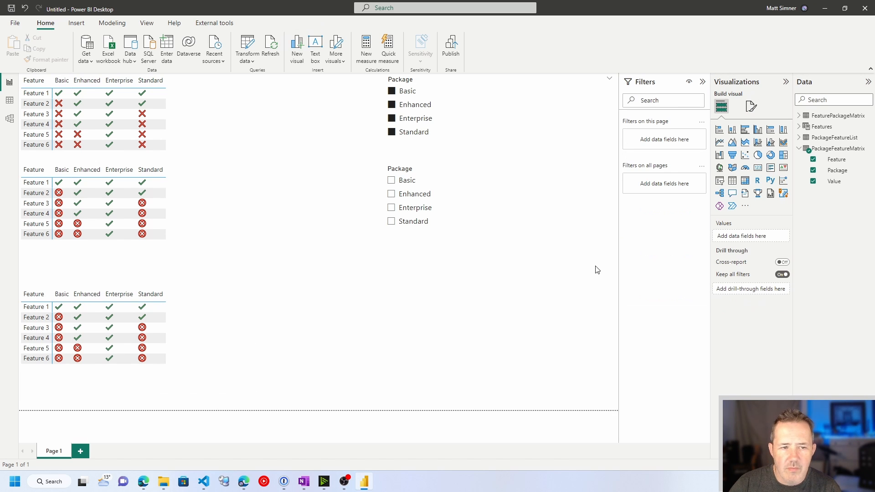
click(719, 181)
drag(393, 314, 515, 287)
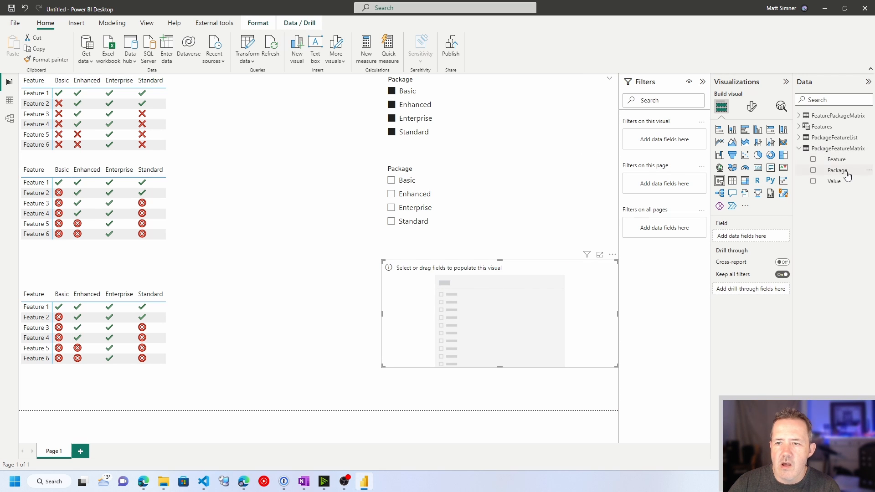
drag(838, 171, 496, 301)
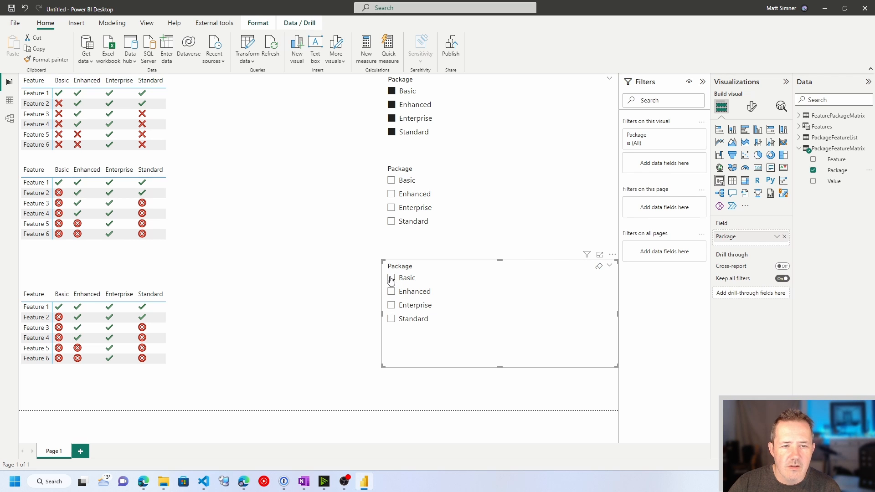
Test the new slicer on its matrix by selecting Basic, Enterprise, Enhanced and Standard, and clear the selection
click(391, 279)
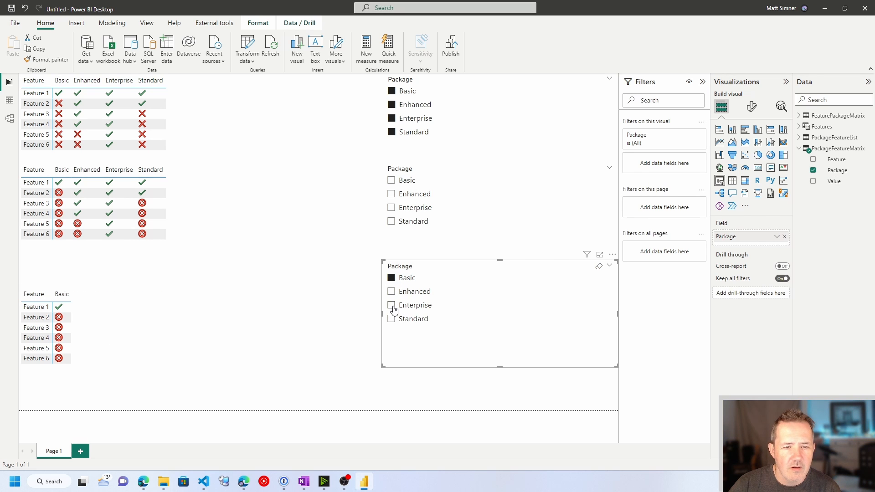
click(391, 307)
click(391, 292)
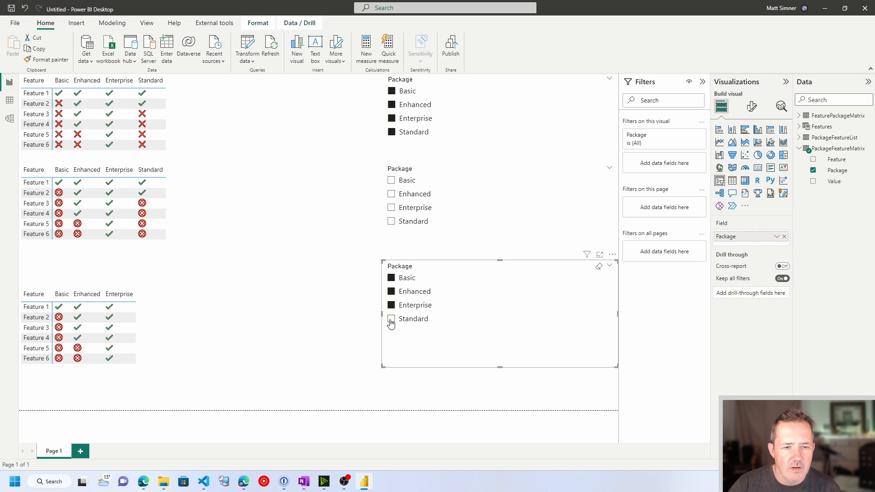
click(390, 319)
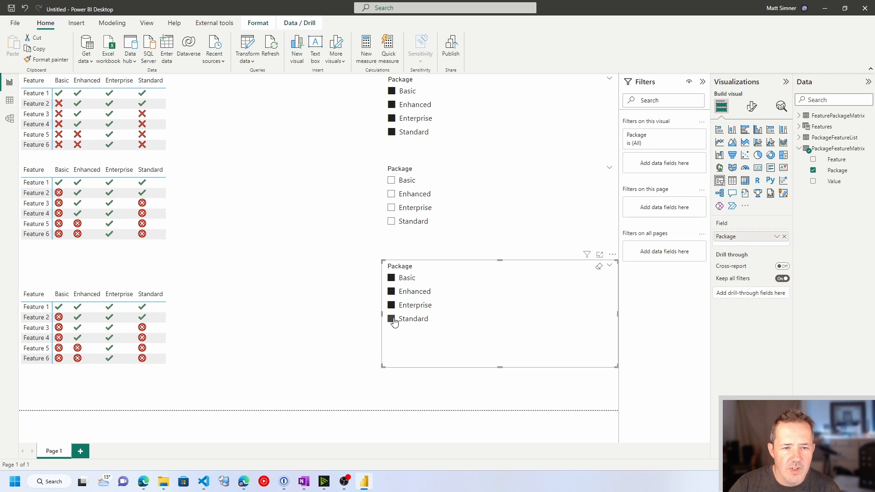
click(393, 320)
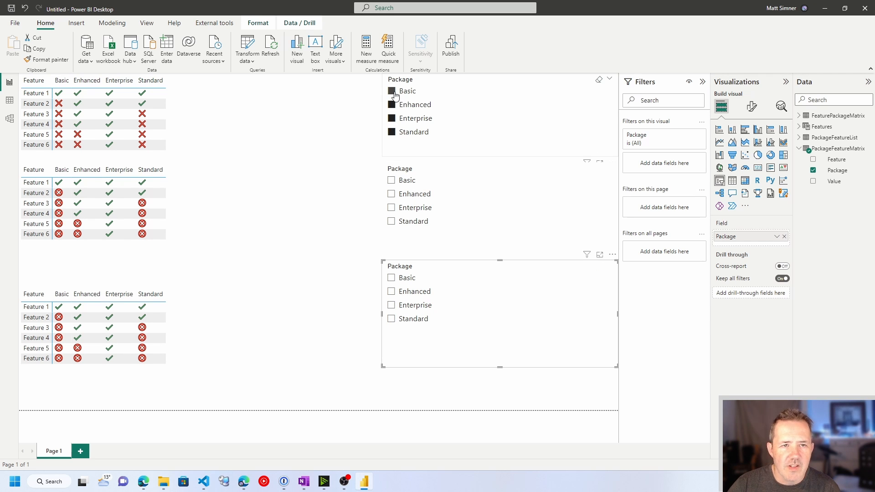
Select only Enhanced and Standard in all three Package slicers to compare the filtered matrices
click(392, 105)
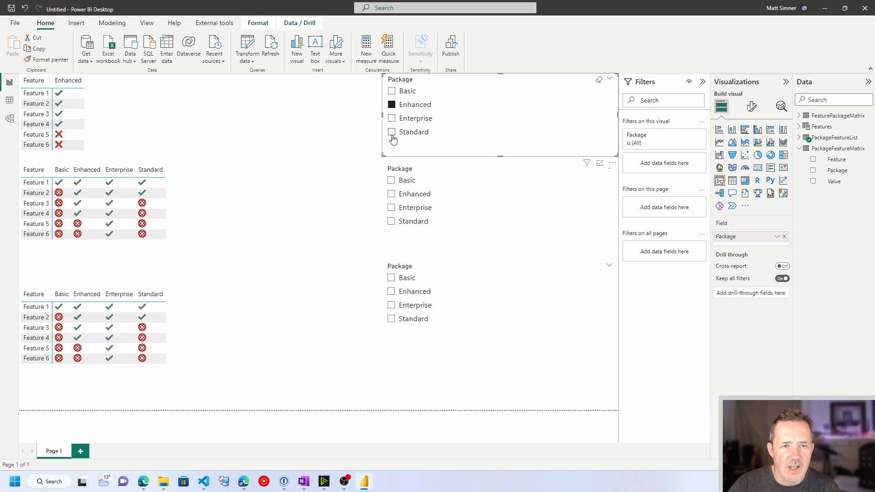
click(392, 135)
click(391, 196)
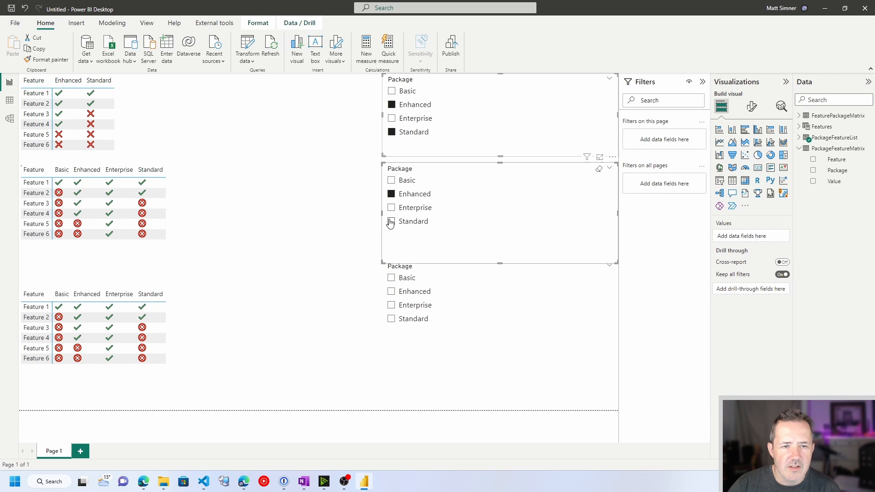
click(390, 221)
click(391, 291)
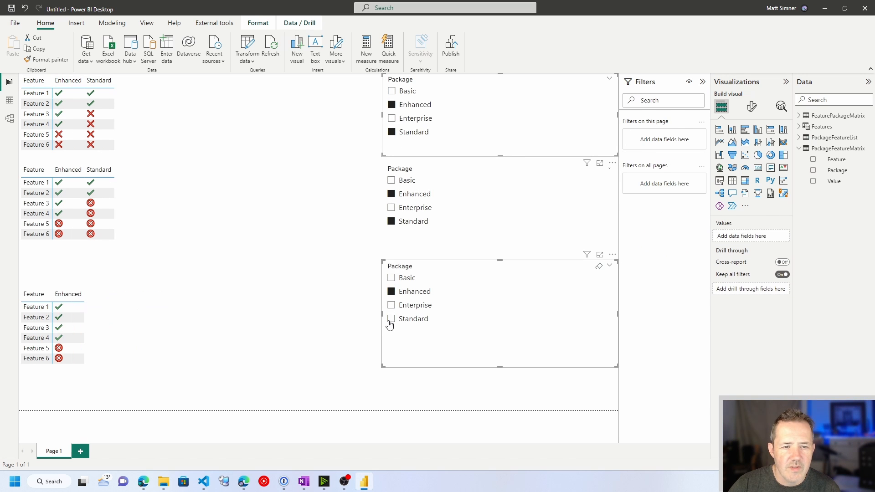
click(391, 319)
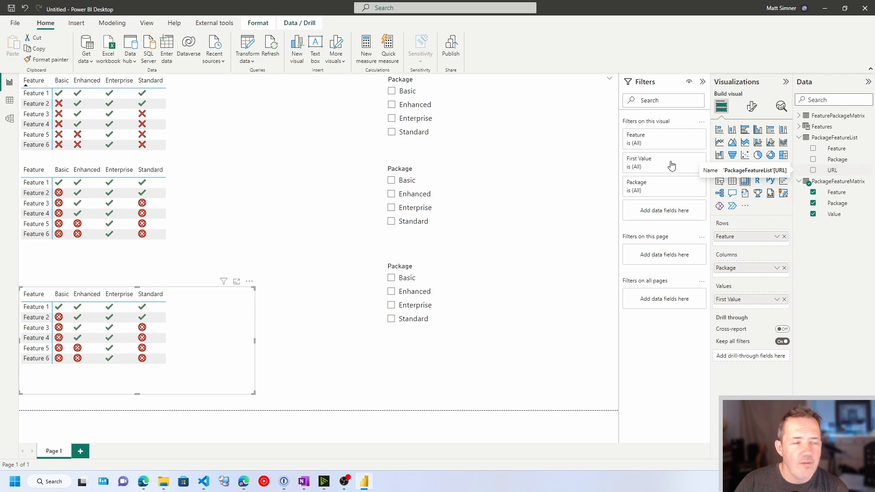
Add URL from PackageFeatureList under Feature in the first matrix's rows, and expand Feature 1 and Feature 2
click(192, 126)
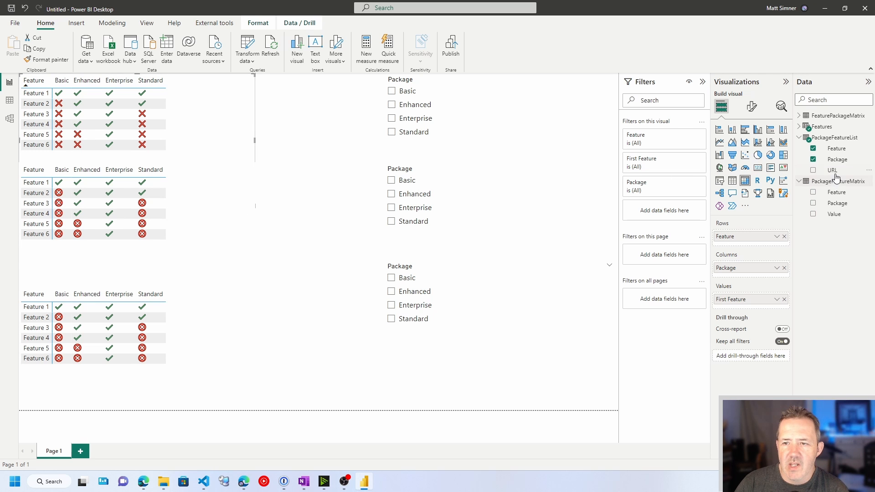
drag(836, 172, 764, 242)
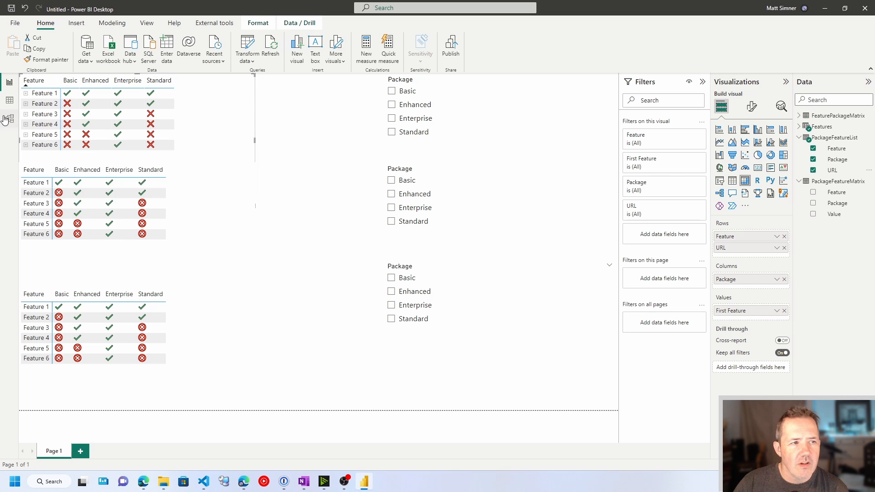
click(25, 93)
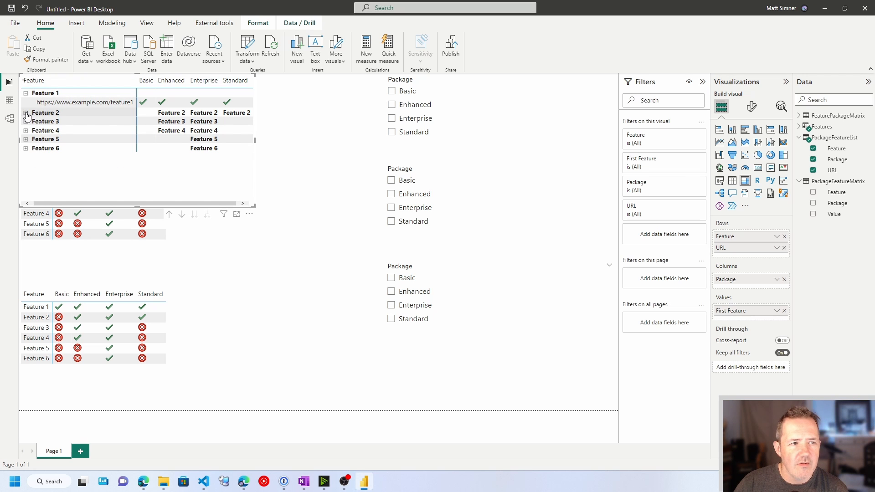
click(25, 113)
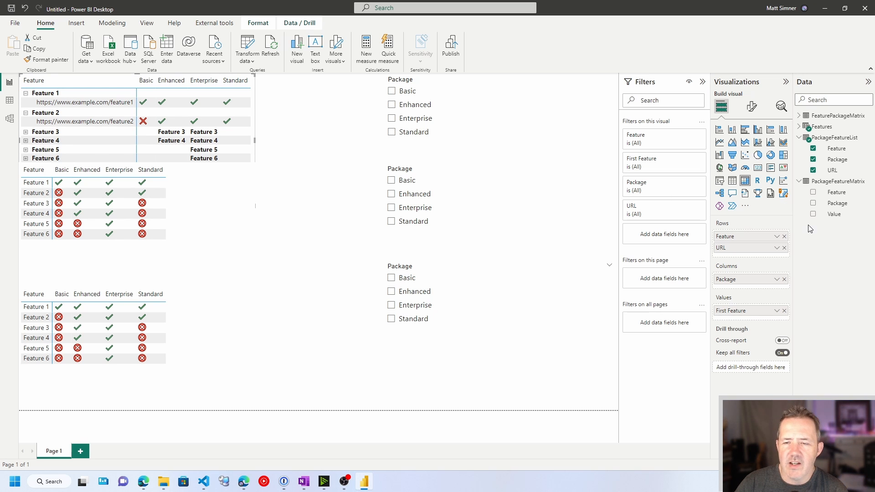
Set the data category of PackageFeatureList's URL column to Web URL
click(832, 171)
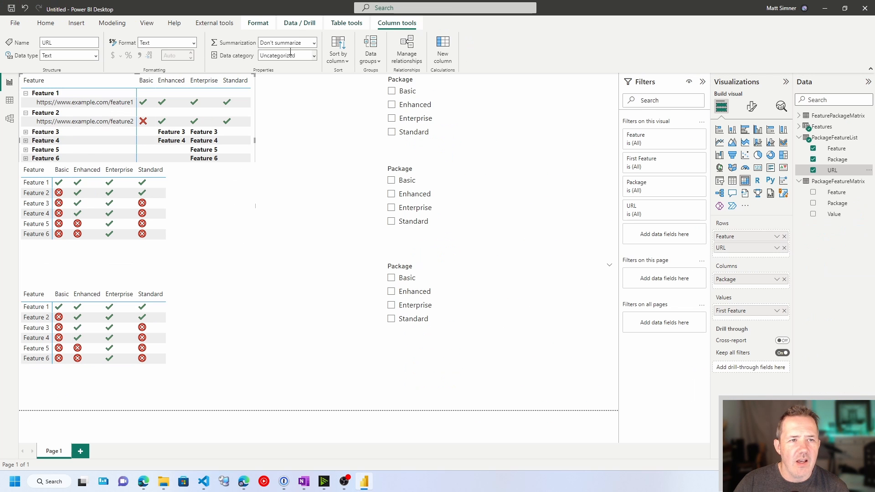
click(314, 55)
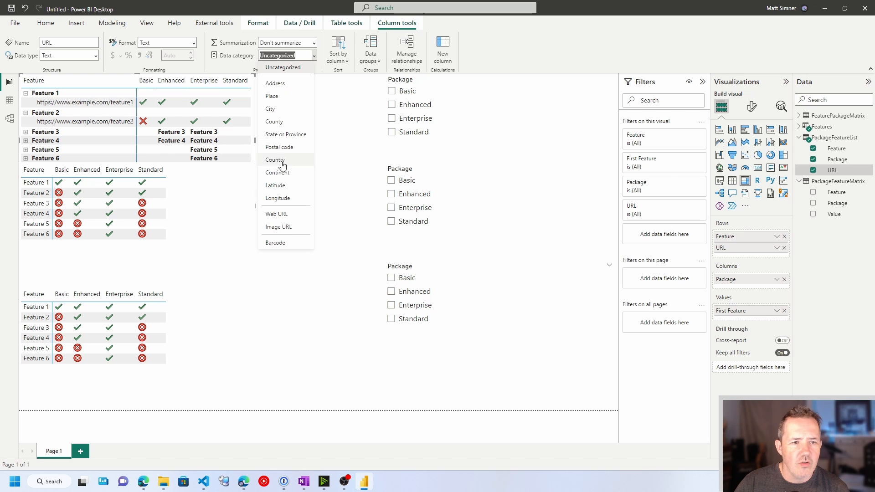
click(279, 214)
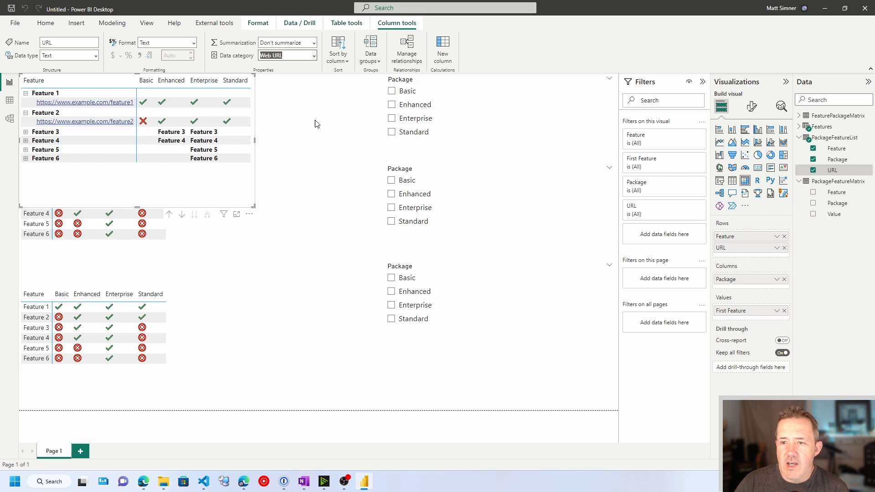
Search the first matrix's visual formatting settings for "url"
click(751, 107)
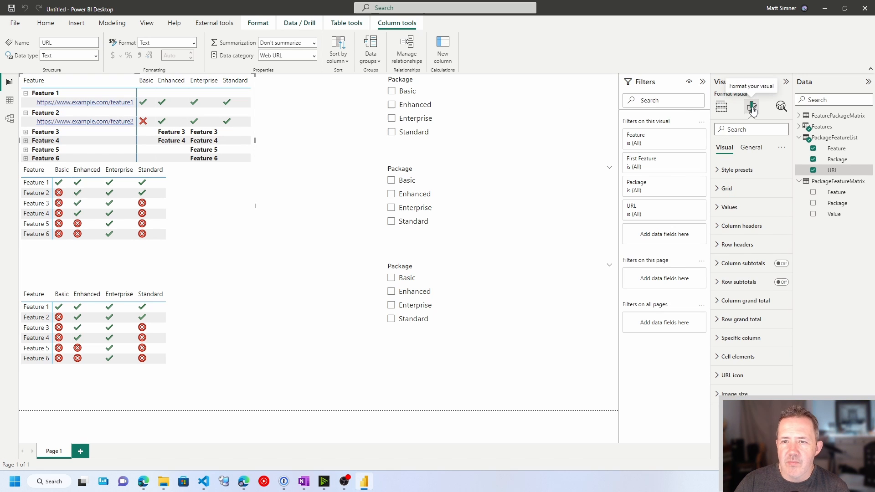
click(741, 130)
text(url)
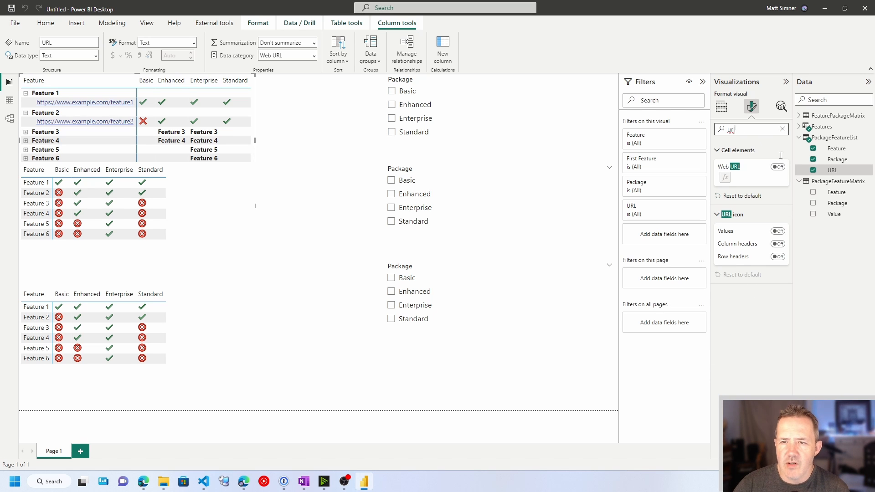
click(778, 167)
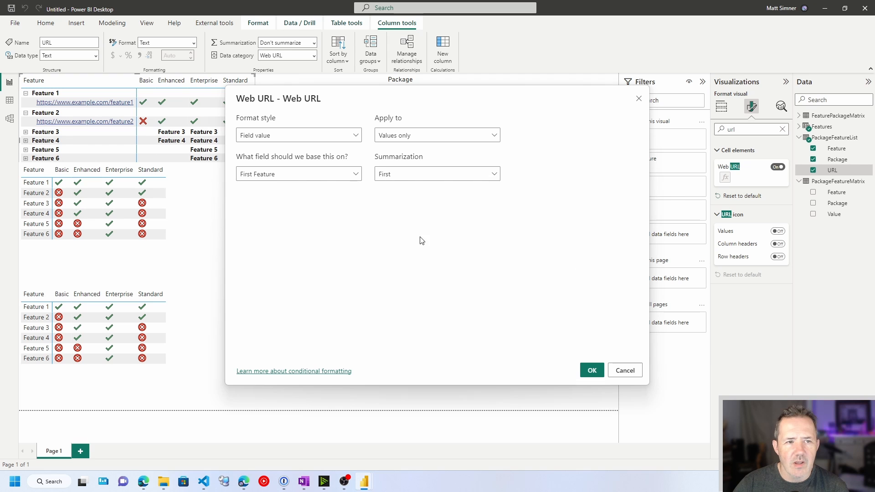
click(625, 371)
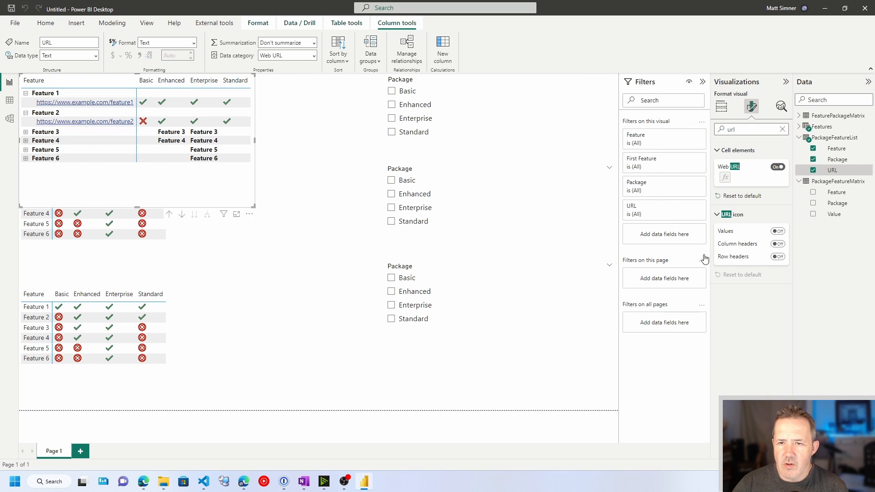
click(779, 232)
click(778, 231)
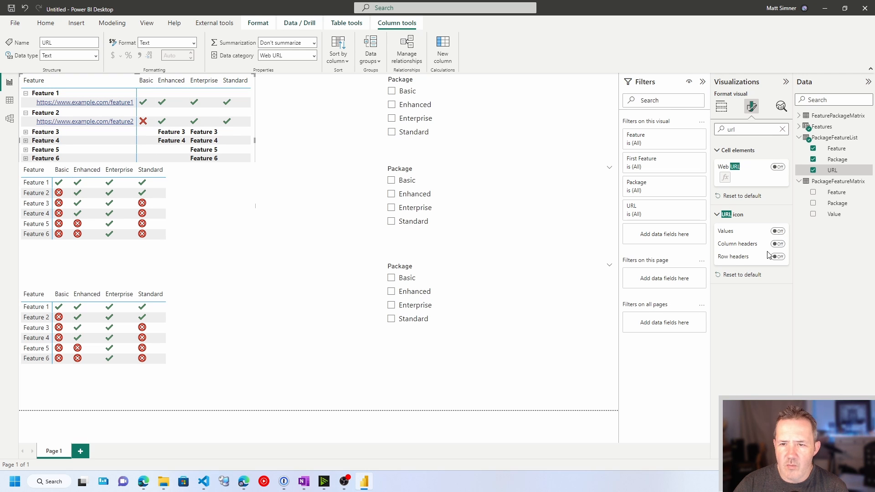
Turn on the URL icon for row headers in the first matrix, and expand Feature 3 through Feature 6
click(778, 257)
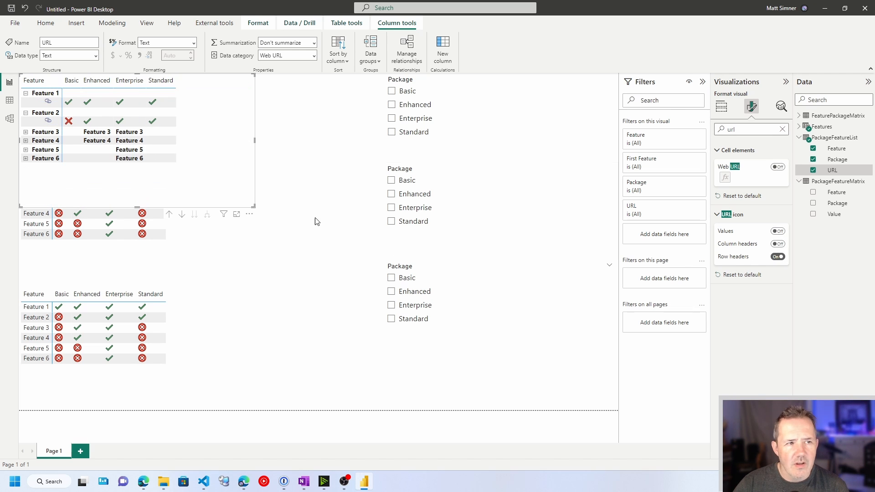
mouse_move(47, 103)
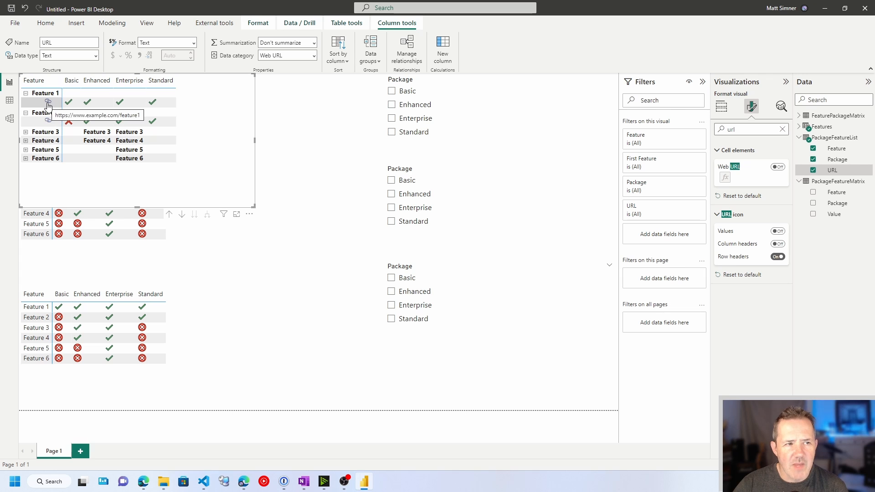
mouse_move(47, 122)
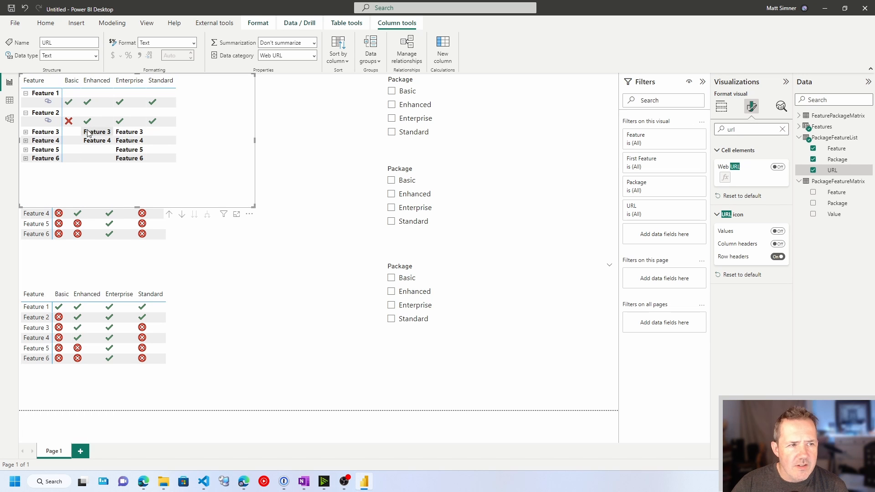
click(25, 133)
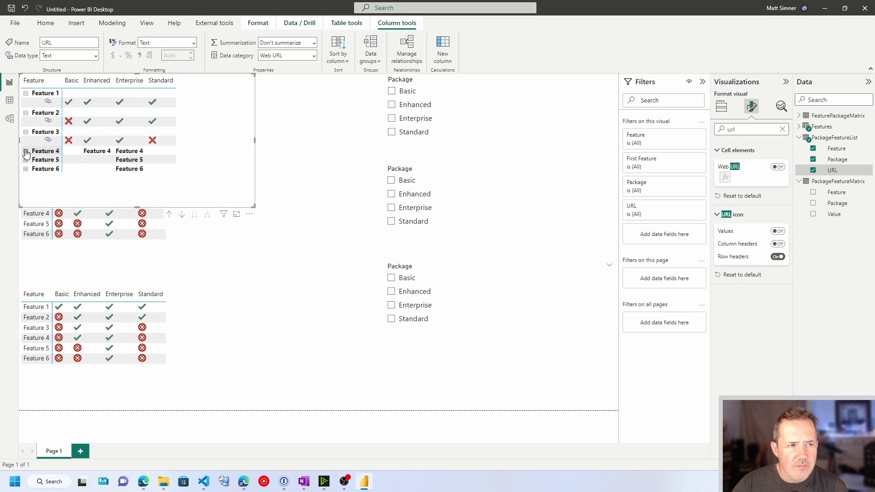
click(25, 151)
click(25, 170)
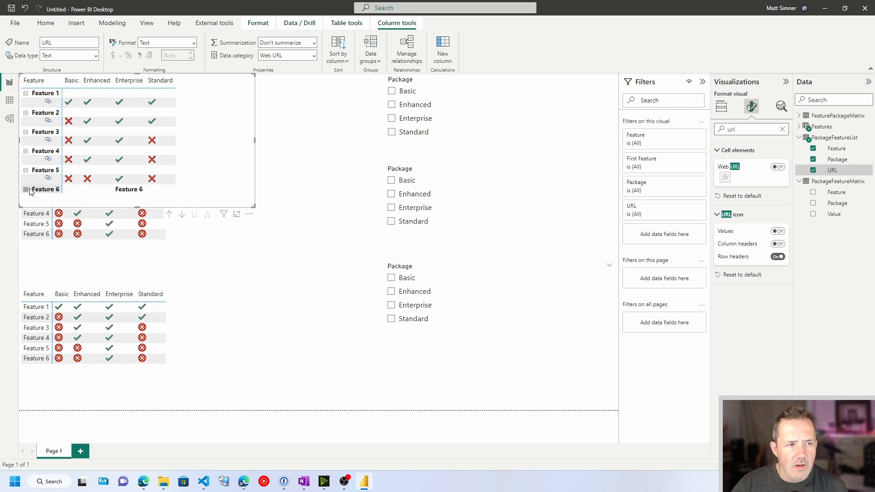
click(26, 190)
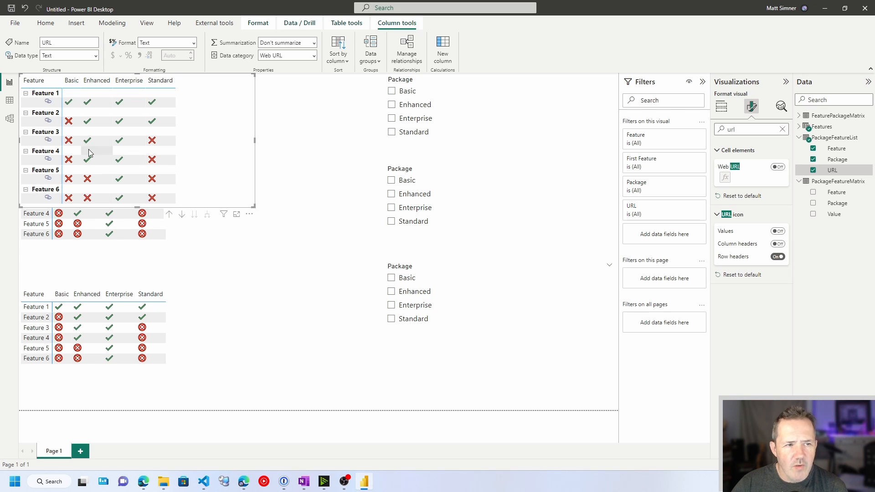
Turn off the stepped layout and the +/- icons for the first matrix's row headers
double_click(741, 130)
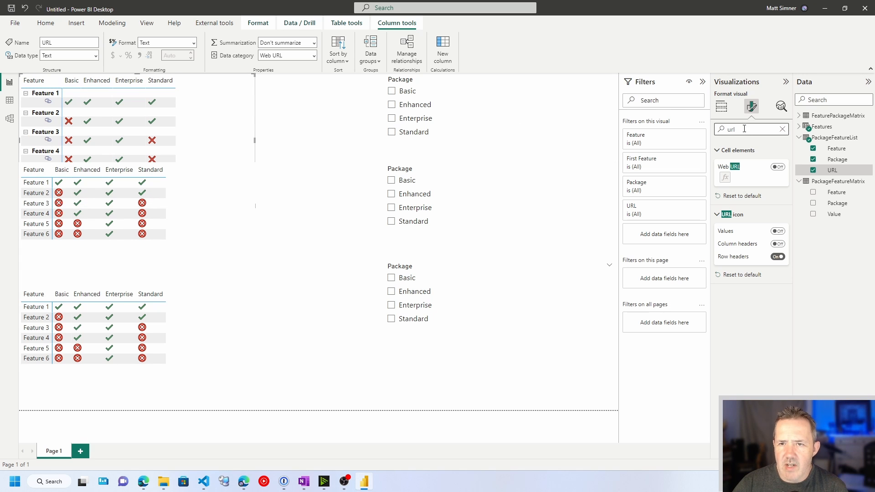
text(steppe)
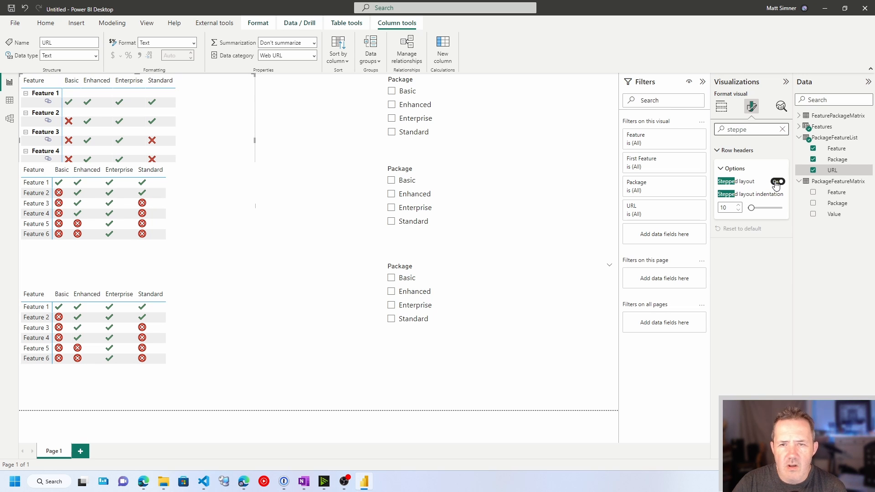
click(776, 182)
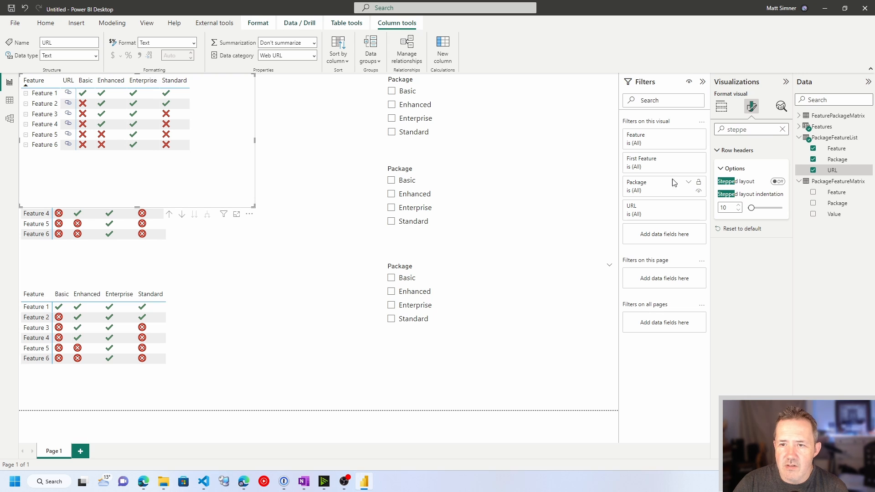
click(747, 131)
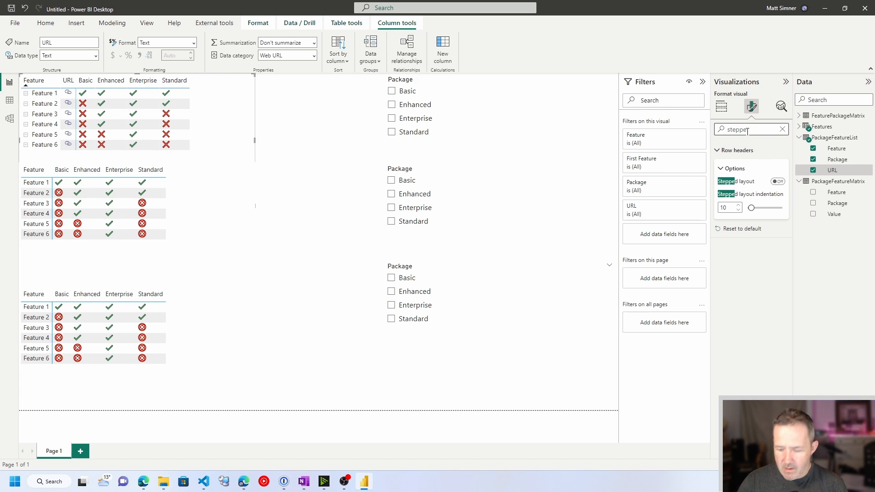
double_click(747, 130)
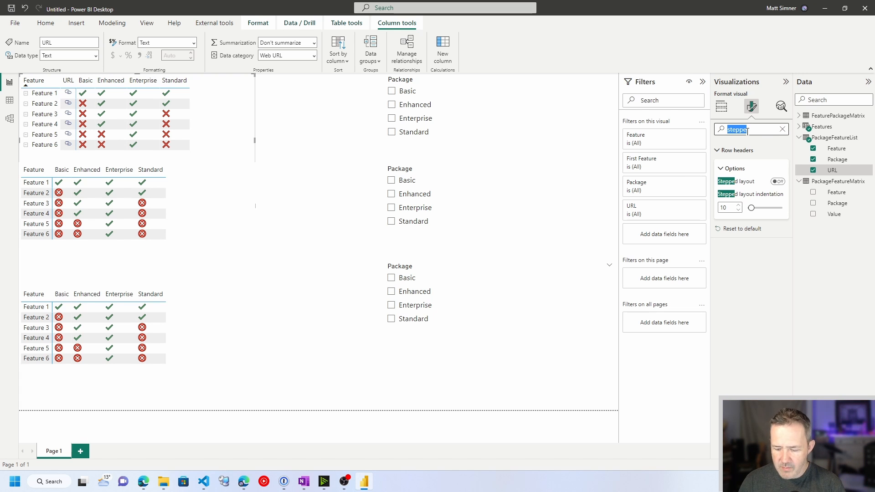
text(+)
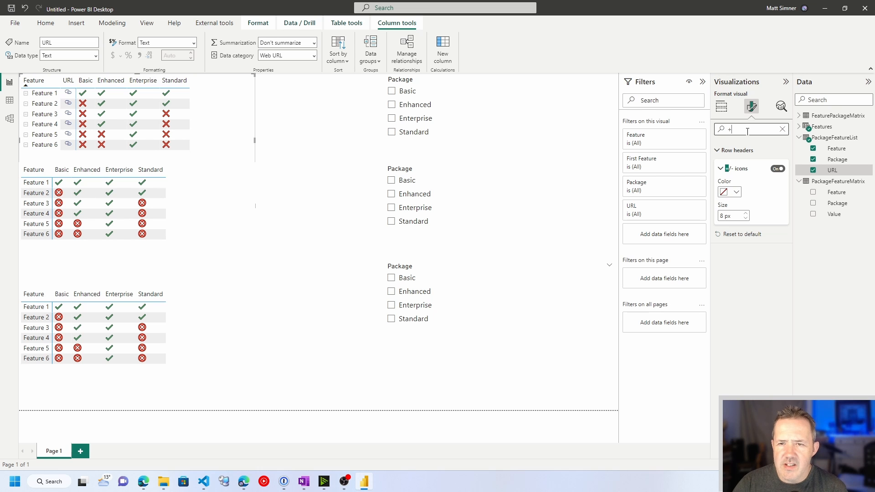
click(778, 171)
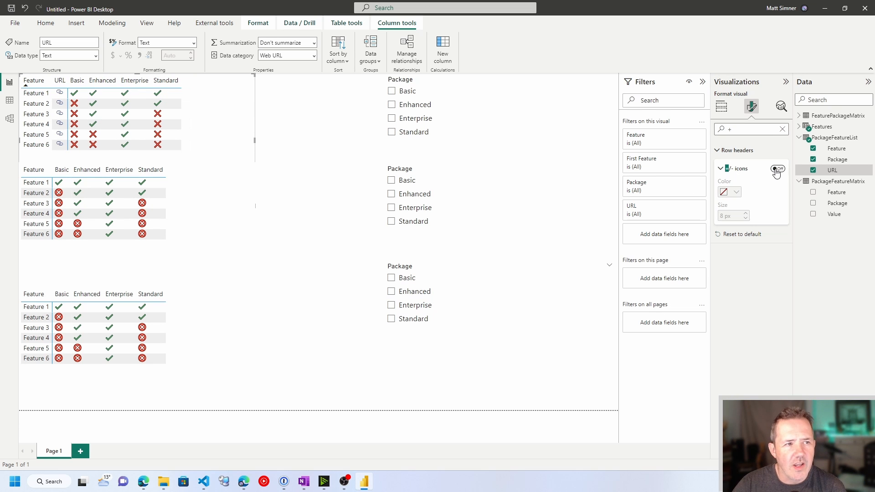